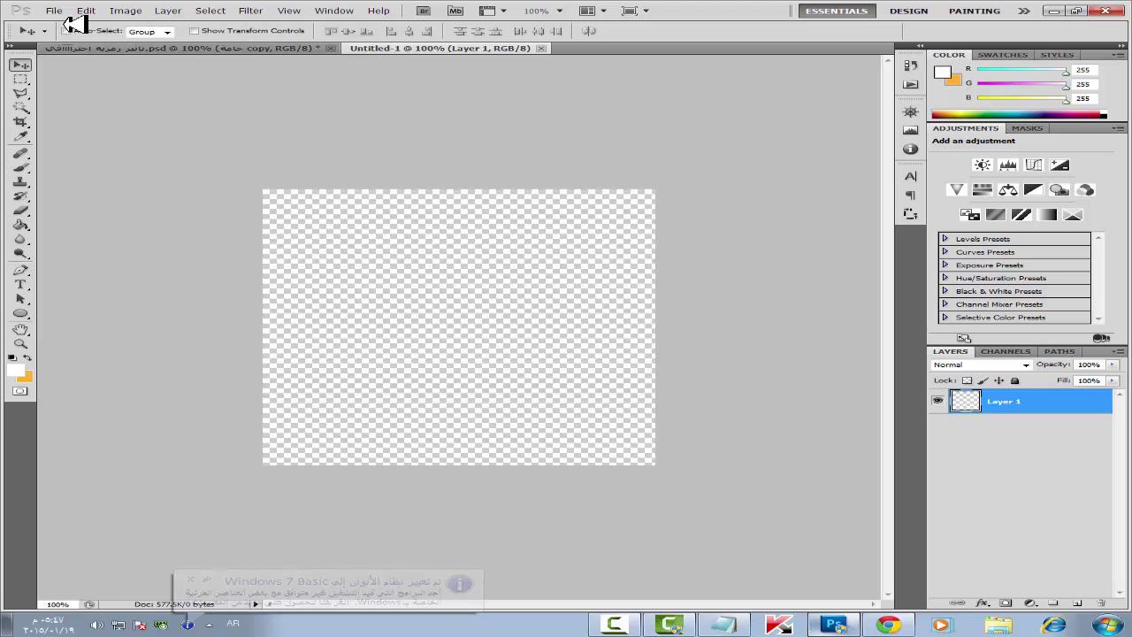
Open the gas-mask portrait tumblr_mzk9zbUOCQ1qld9iuo1_500.jpg from the pictures folder
left_click(54, 11)
left_click(71, 39)
left_click(577, 266)
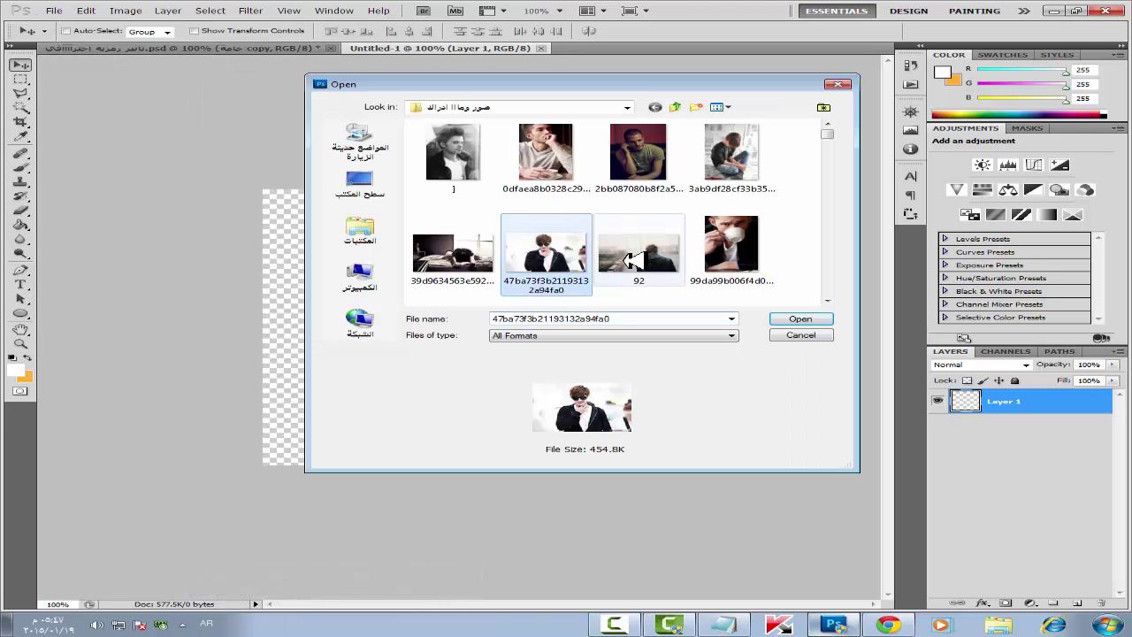
left_click_drag(830, 140, 802, 294)
scroll(633, 255, "up", 2)
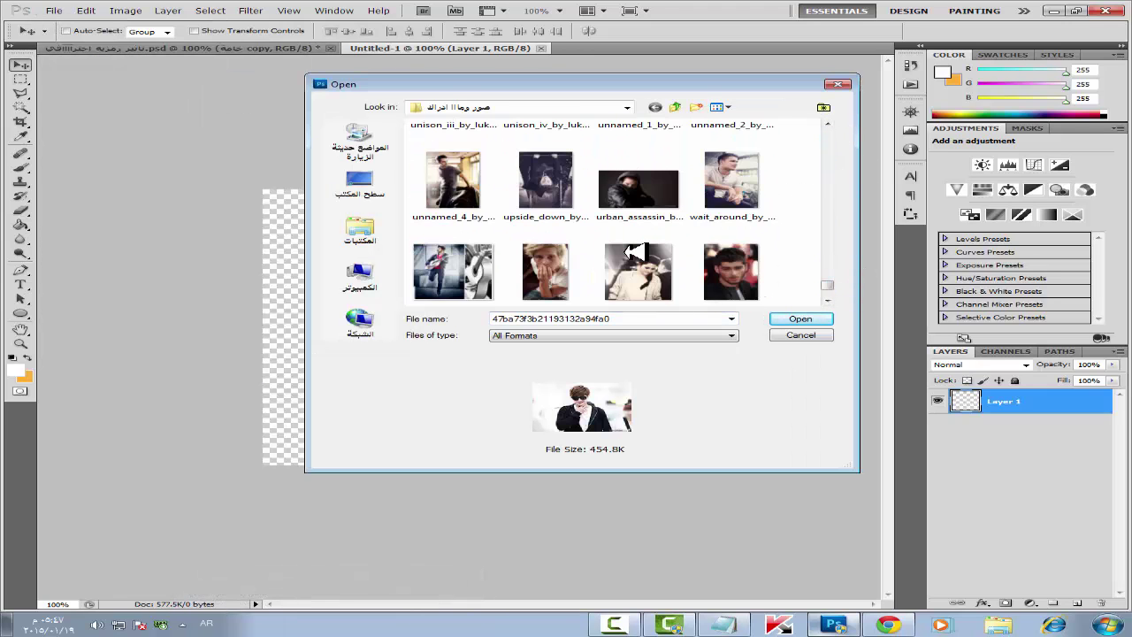
double_click(630, 143)
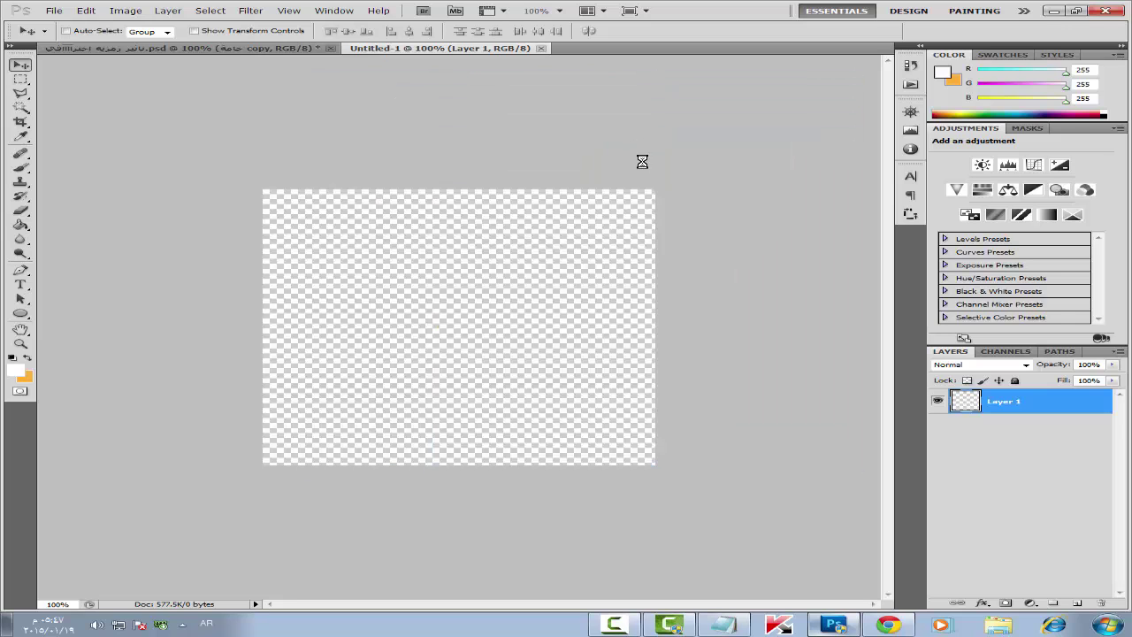
left_click(638, 303)
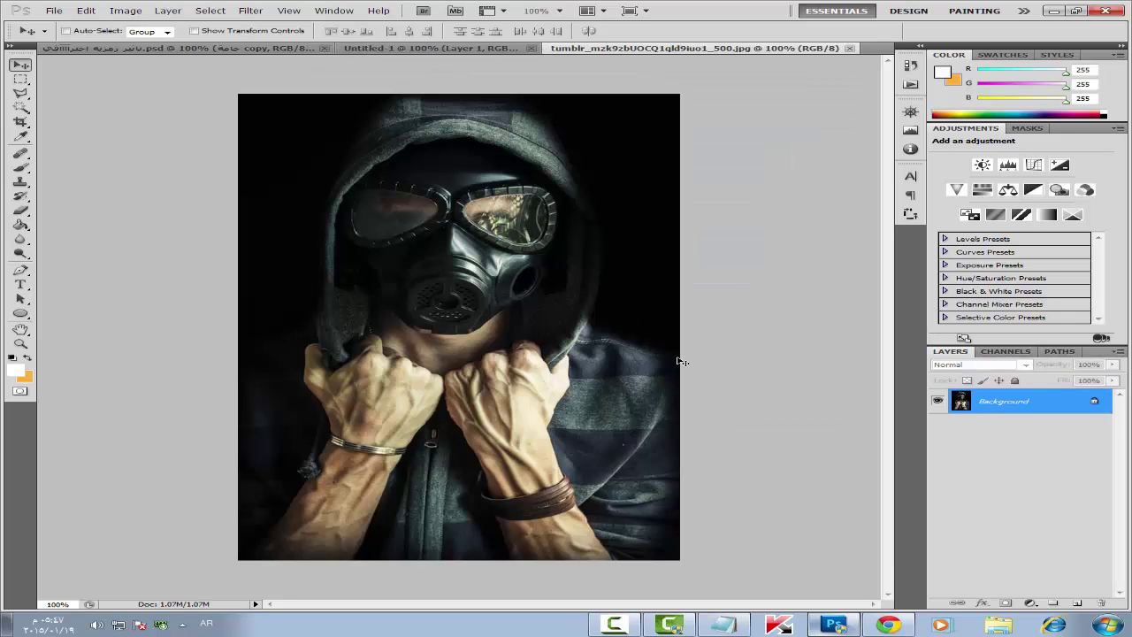
Switch to the Notepad notes and read the line about bringing in the picture, leaving the notes minimized
left_click(724, 625)
left_click_drag(542, 320, 912, 324)
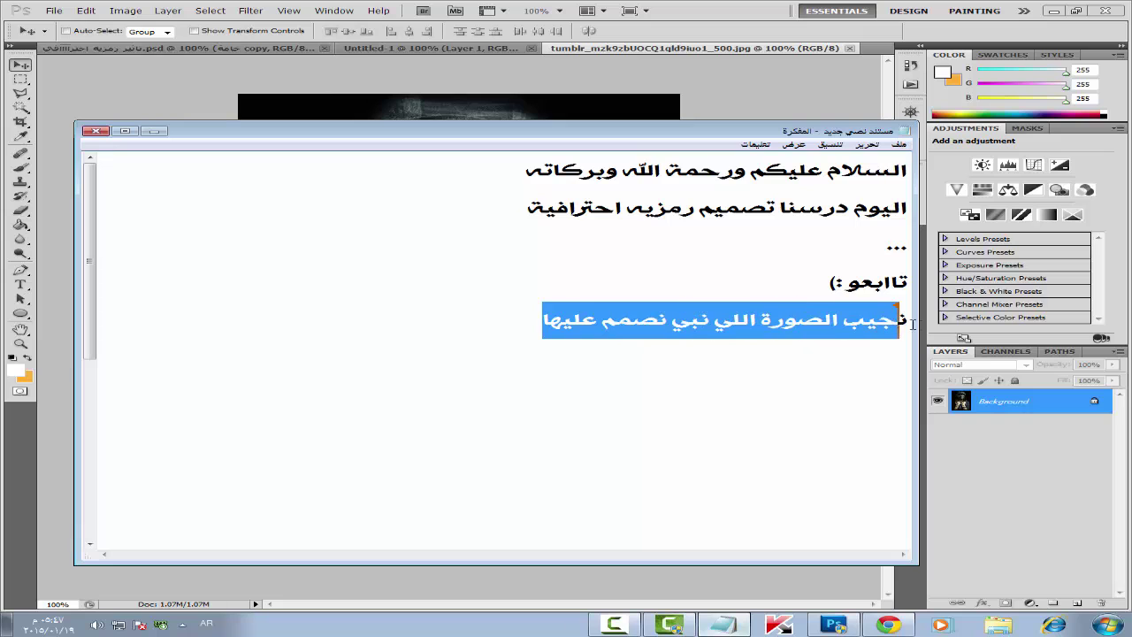
double_click(688, 320)
left_click(155, 130)
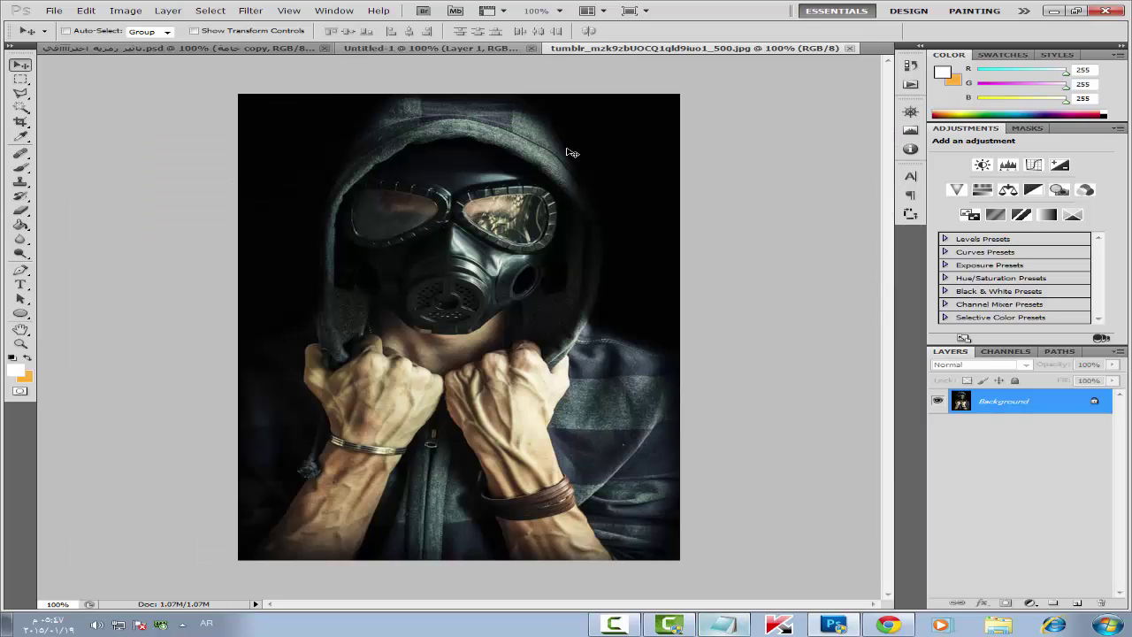
Copy the gas-mask photo into Untitled-1, scale it down slightly and position it so the two fists fill the canvas
left_click_drag(470, 47, 615, 218)
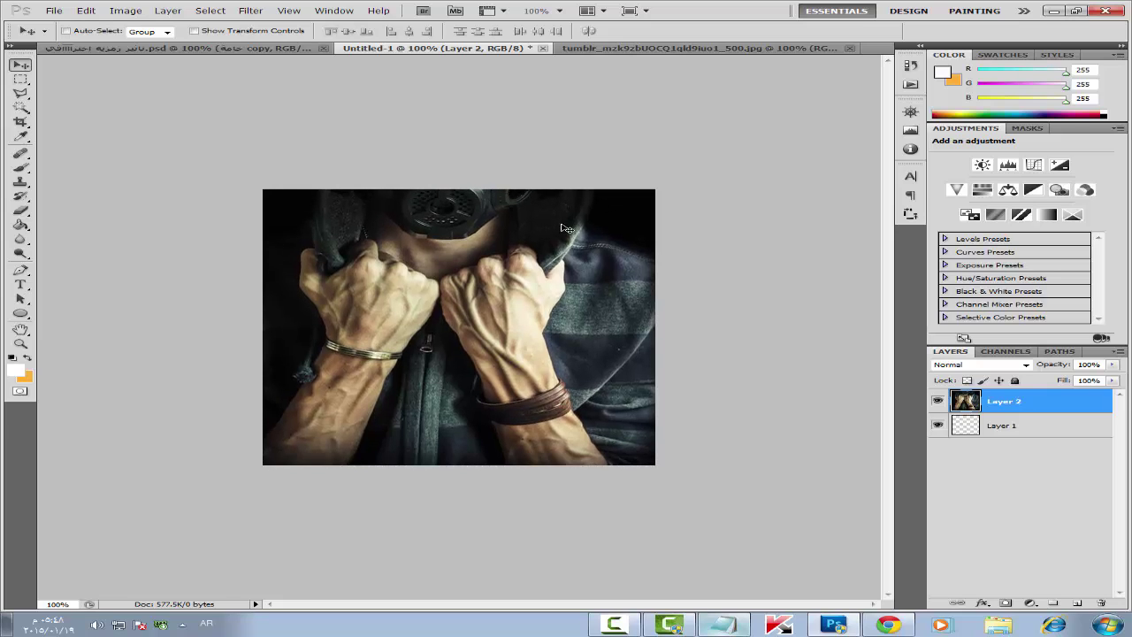
key("ctrl+t")
left_click_drag(245, 459, 249, 454)
key("Return")
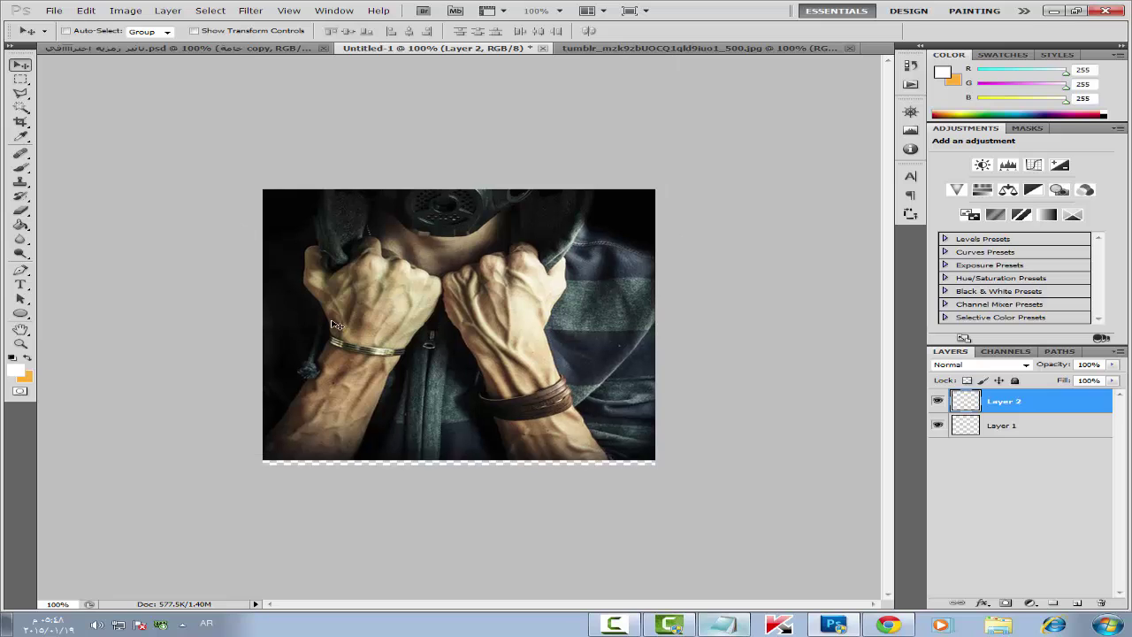
left_click_drag(385, 350, 408, 330)
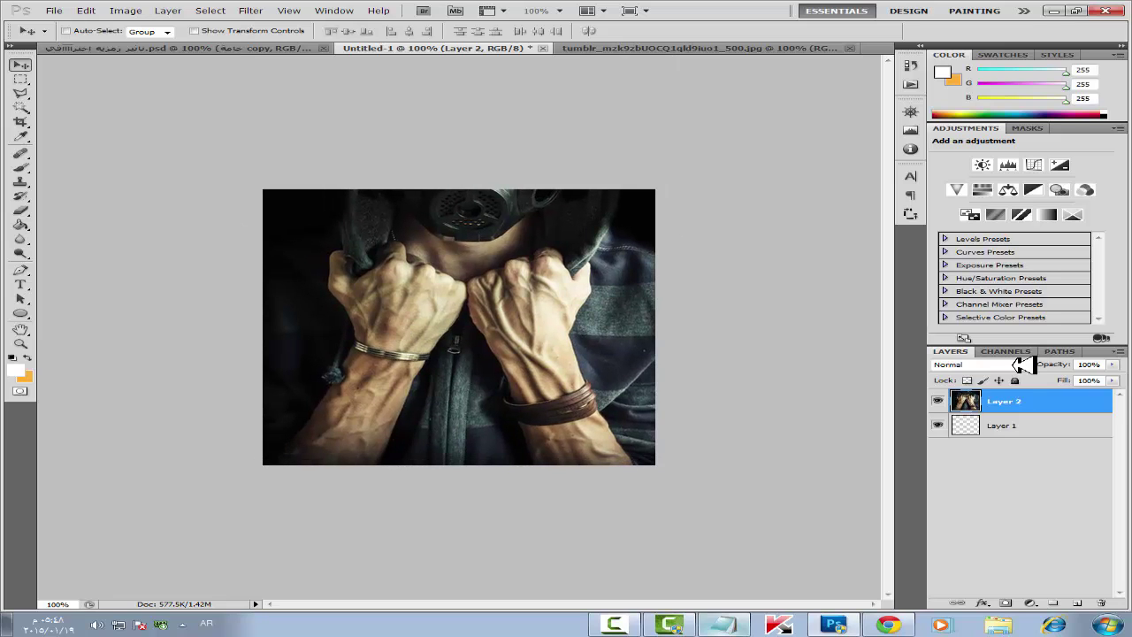
Paint soft white 400 px glows at both sides and the upper edge on a new layer, then lower its opacity to 64%
left_click(1078, 603)
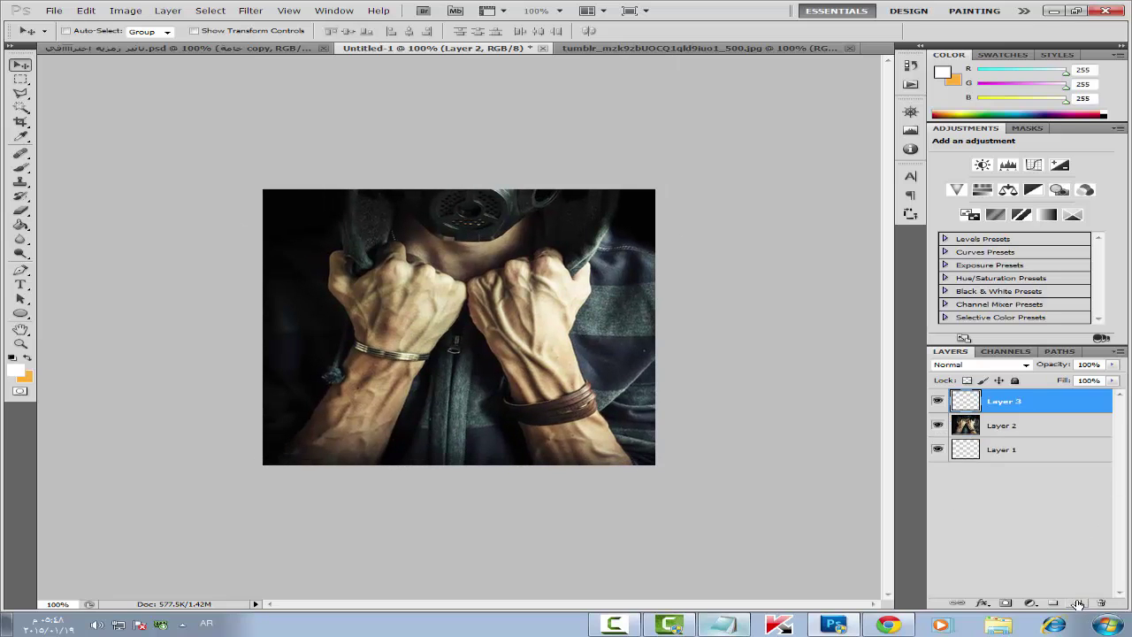
left_click(21, 166)
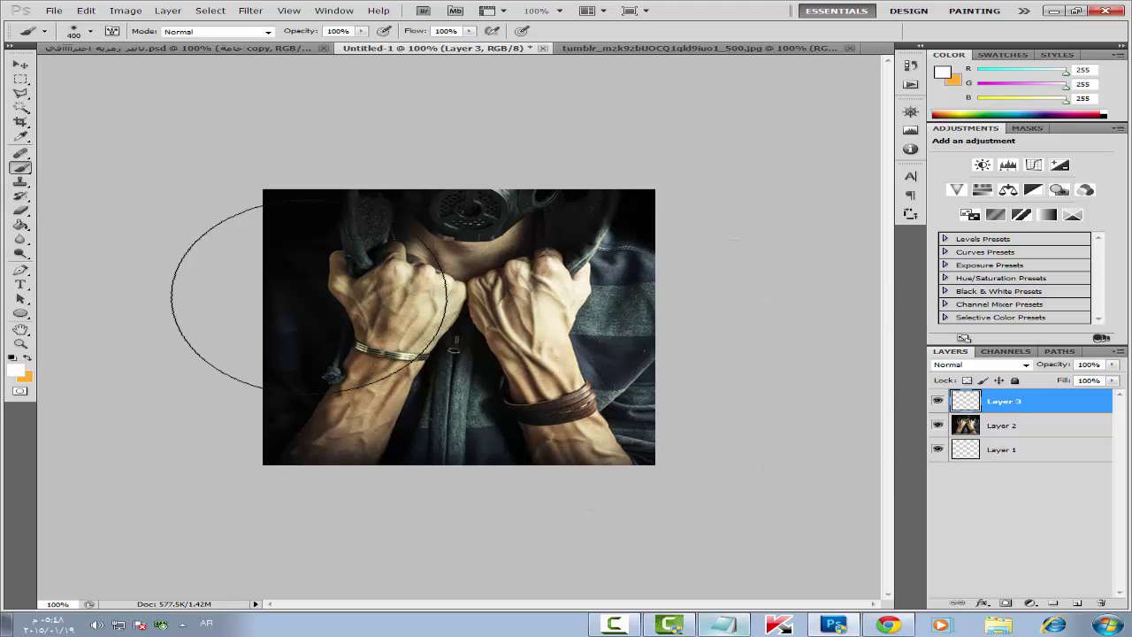
left_click(744, 340)
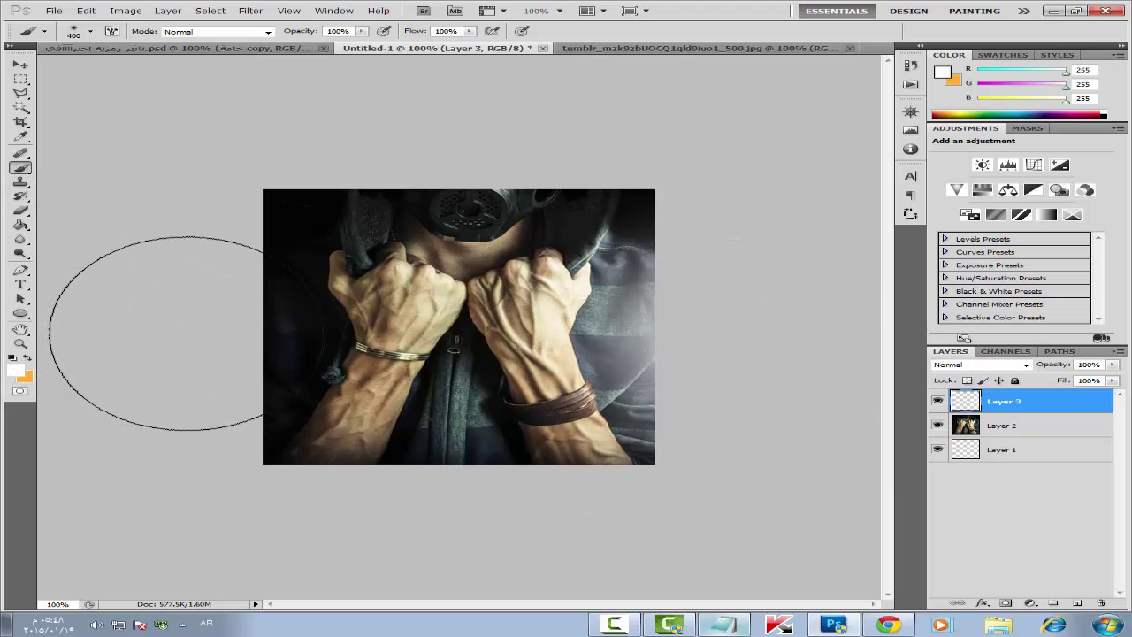
left_click(181, 332)
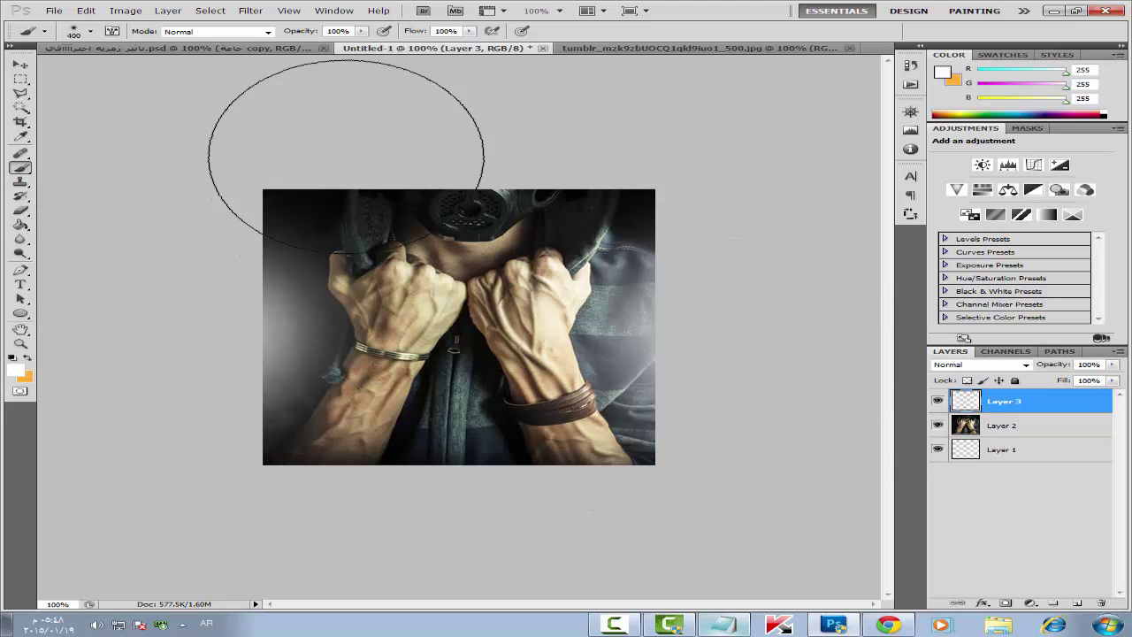
left_click(462, 122)
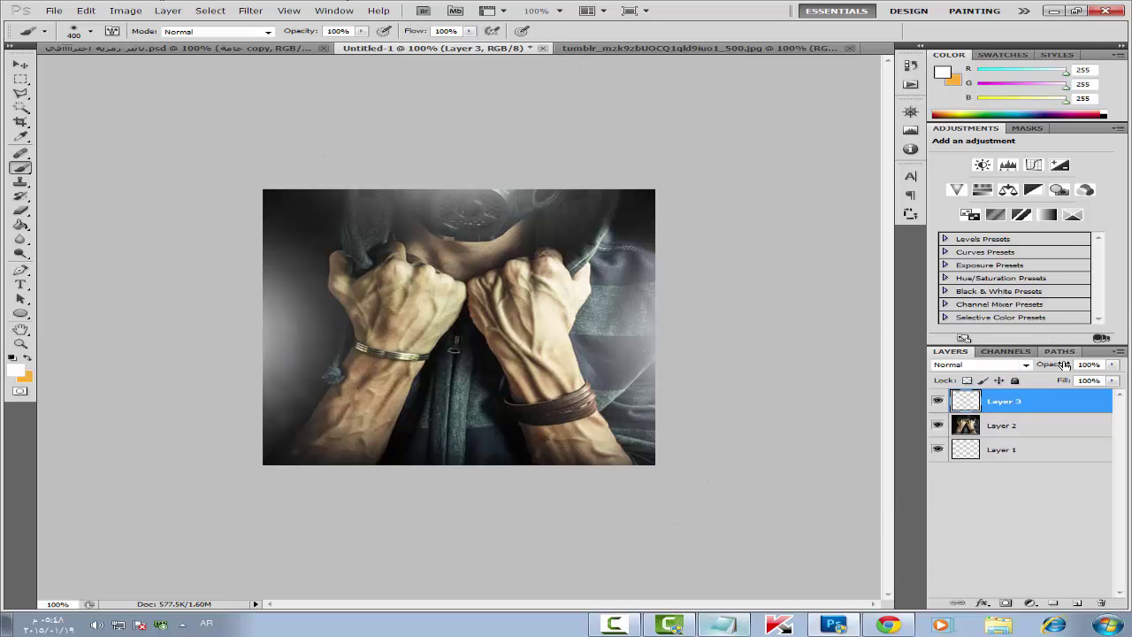
left_click_drag(1064, 364, 1033, 365)
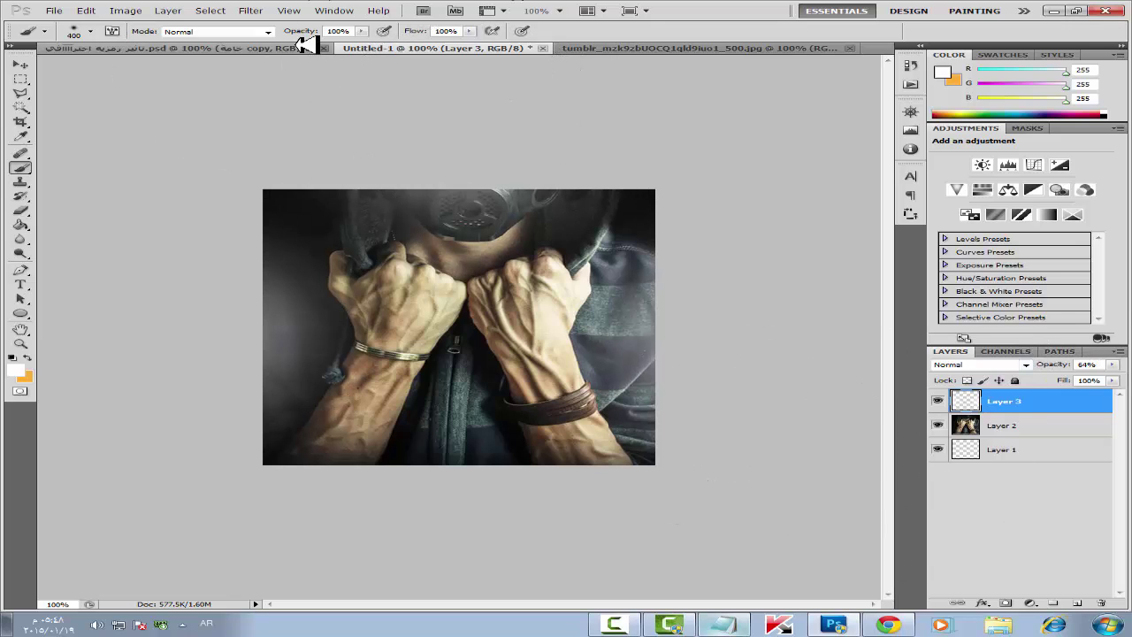
Duplicate Layer 2 and apply a Motion Blur to the copy with angle 0° and distance 45 pixels
left_click(20, 65)
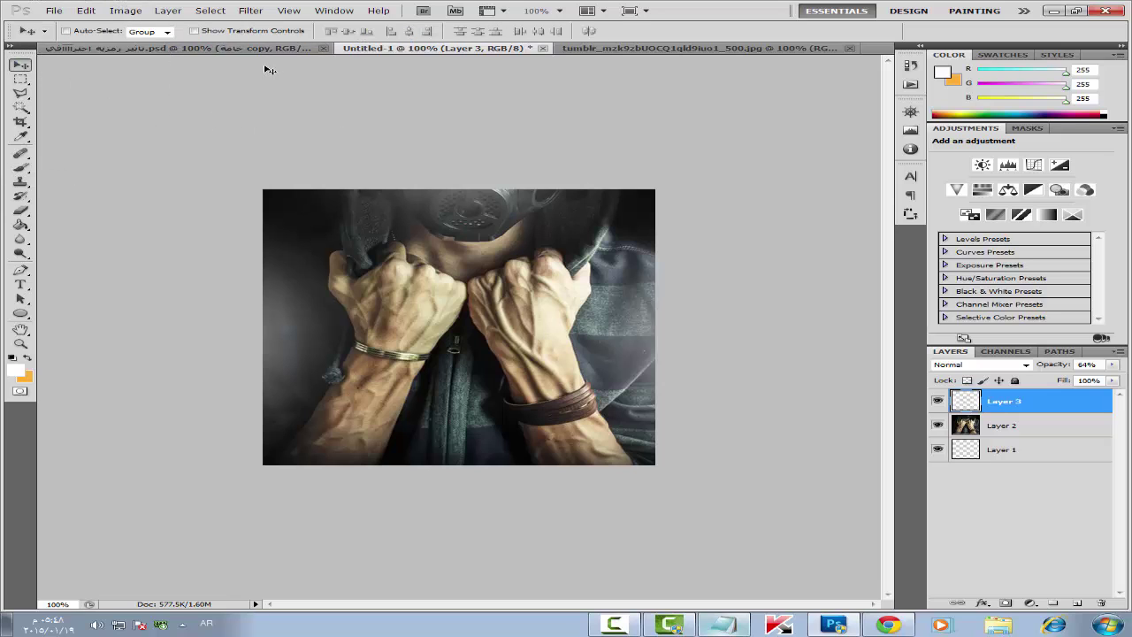
left_click(1005, 432)
key("ctrl+j")
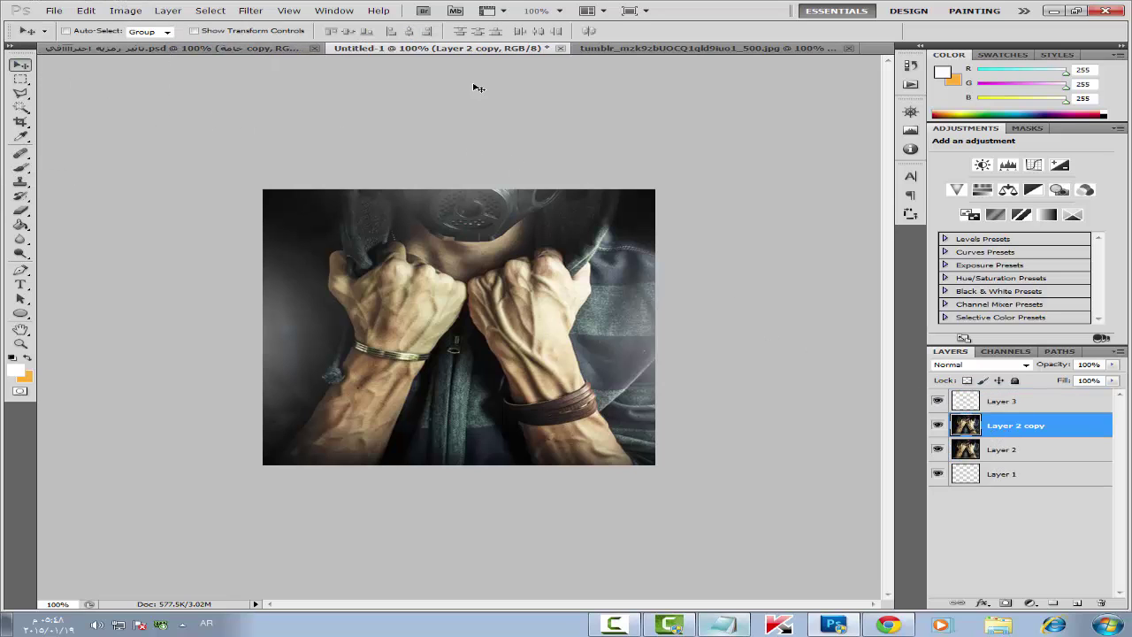
left_click(251, 11)
mouse_move(265, 123)
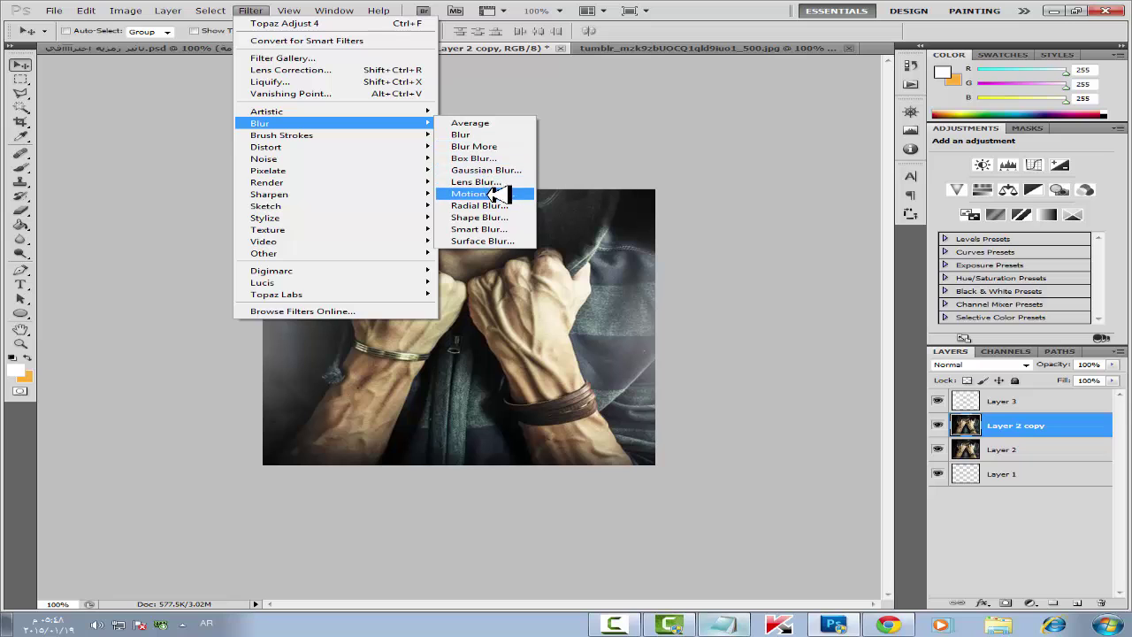
left_click(497, 198)
left_click_drag(505, 136, 646, 182)
left_click_drag(617, 395, 595, 397)
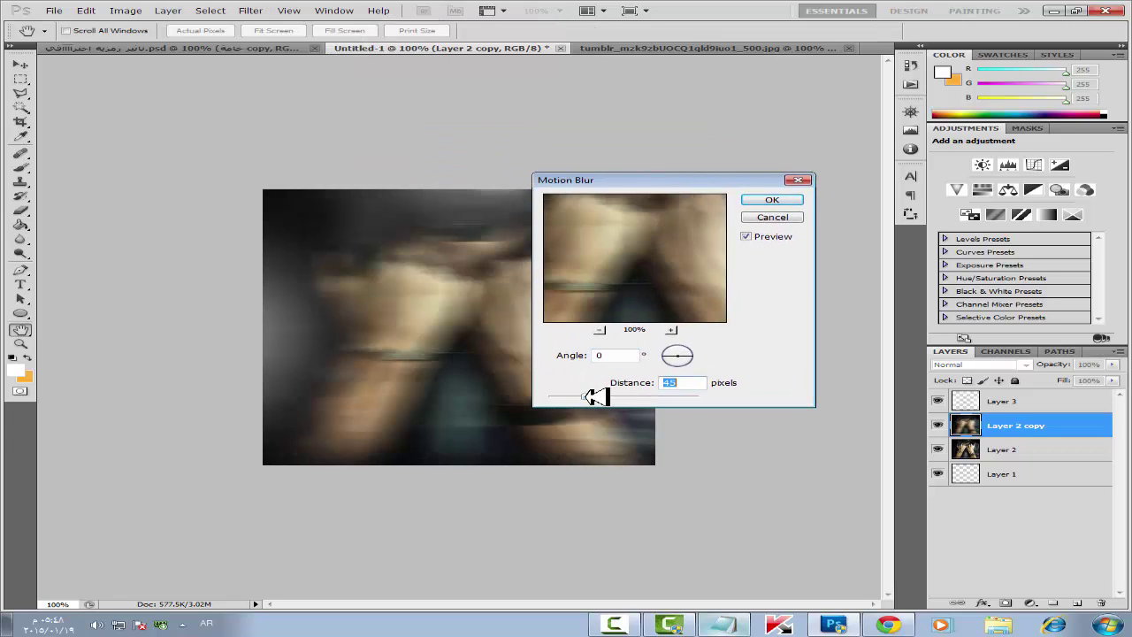
key("Return")
Erase the blur over the hands and central area of Layer 2 copy with a 300 px eraser, keeping it at the edges
left_click(21, 210)
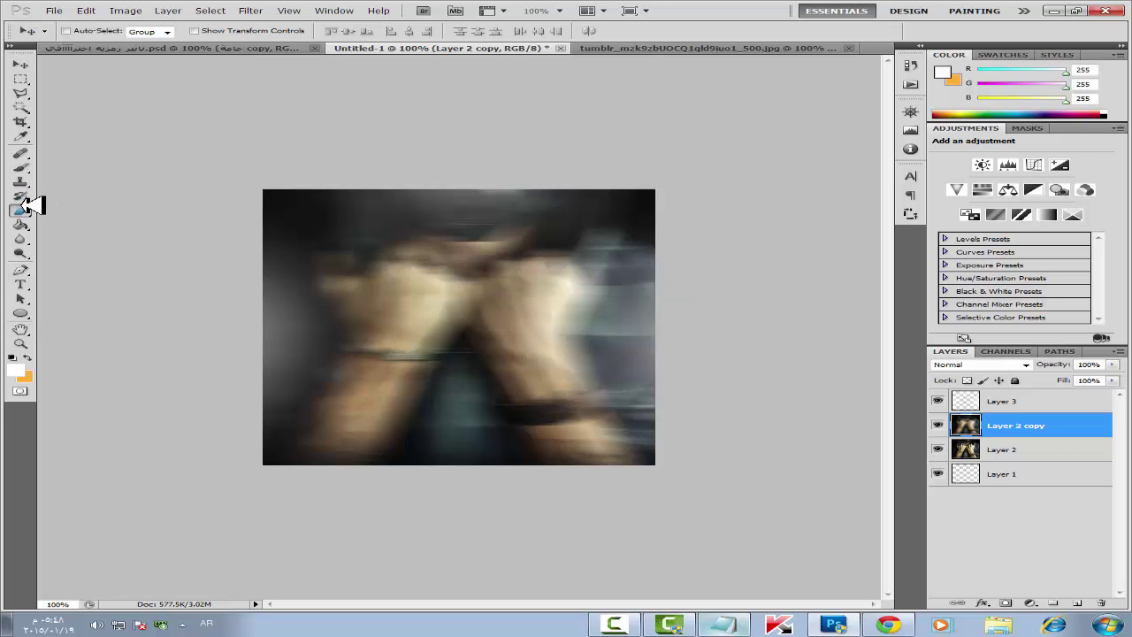
mouse_move(473, 336)
left_mouse_down()
mouse_move(448, 385)
mouse_move(456, 244)
mouse_move(471, 393)
mouse_move(506, 418)
mouse_move(484, 340)
mouse_move(493, 267)
mouse_move(505, 379)
mouse_move(476, 378)
mouse_move(453, 302)
mouse_move(445, 406)
mouse_move(427, 445)
mouse_move(431, 303)
mouse_move(453, 257)
mouse_move(479, 258)
mouse_move(472, 439)
mouse_move(486, 350)
mouse_move(497, 381)
mouse_move(463, 294)
mouse_move(468, 416)
mouse_move(478, 381)
mouse_move(432, 352)
mouse_move(434, 396)
mouse_move(416, 376)
left_mouse_up()
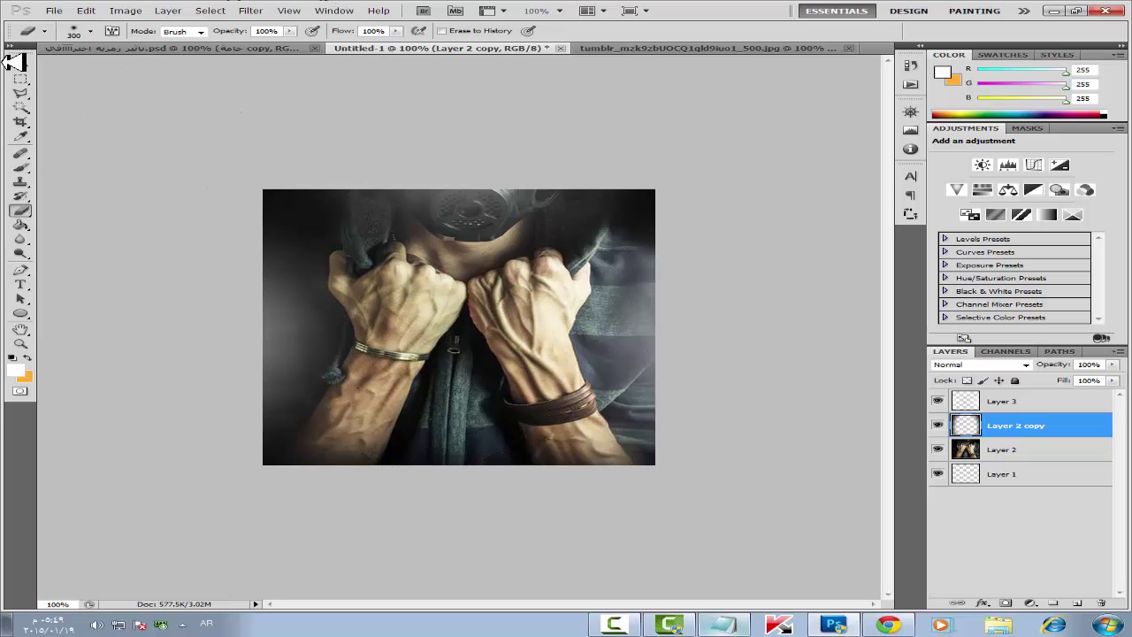
Copy the تاثير effect group from the prepared PSD document into Untitled-1
left_click(20, 65)
left_click(224, 48)
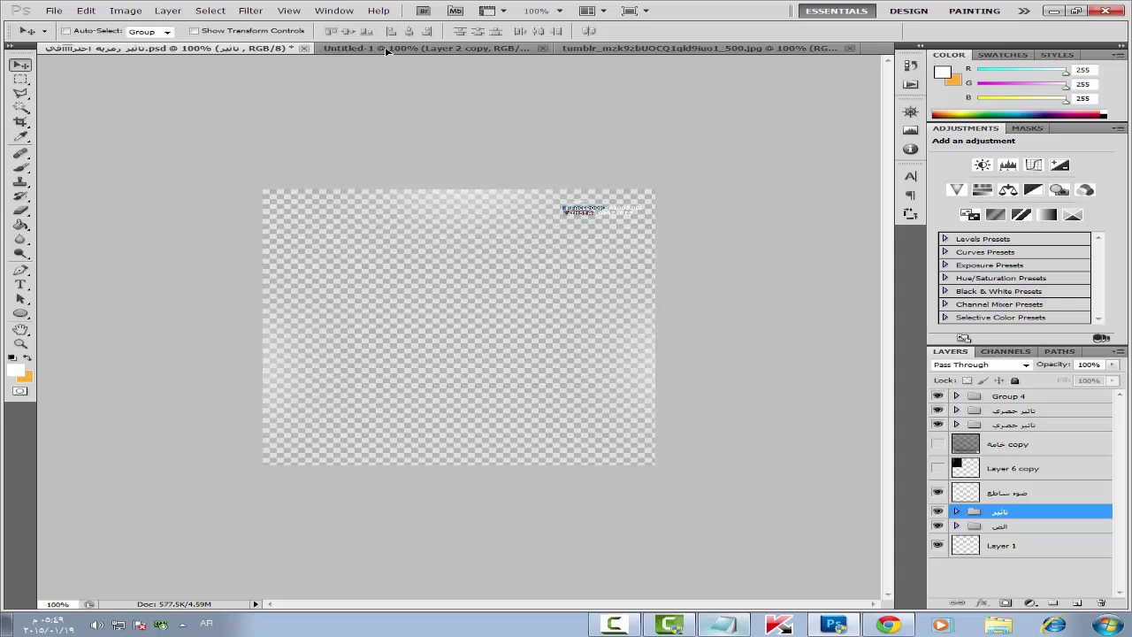
left_click_drag(397, 55, 443, 248)
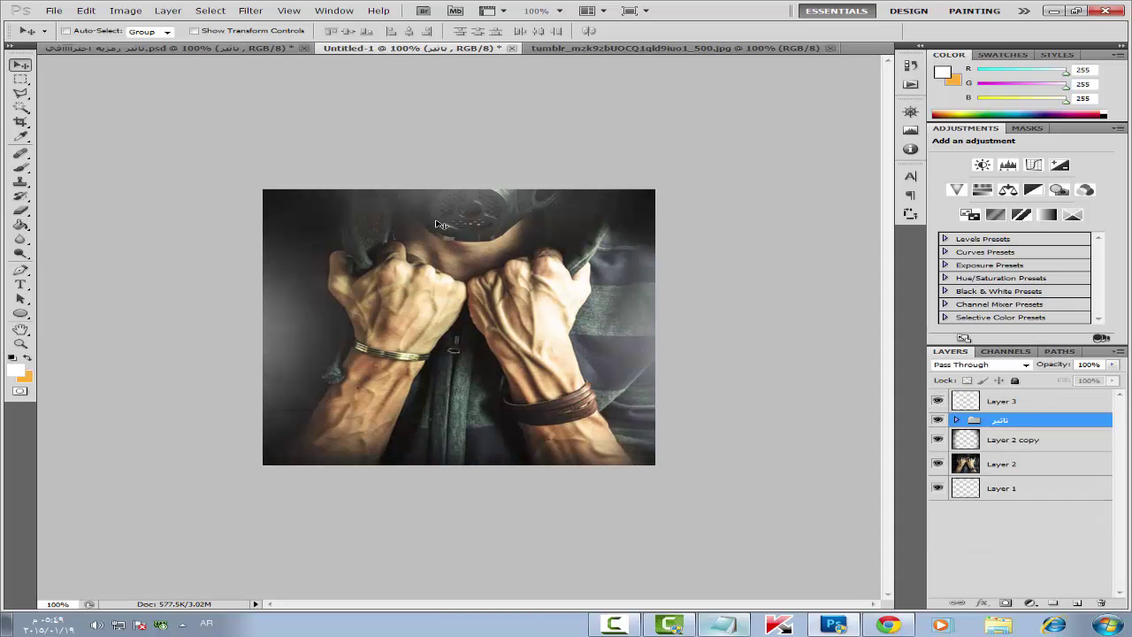
Add a layer in Color blend mode directly above Layer 2 and set the foreground color to black for the brush
left_click(1005, 466)
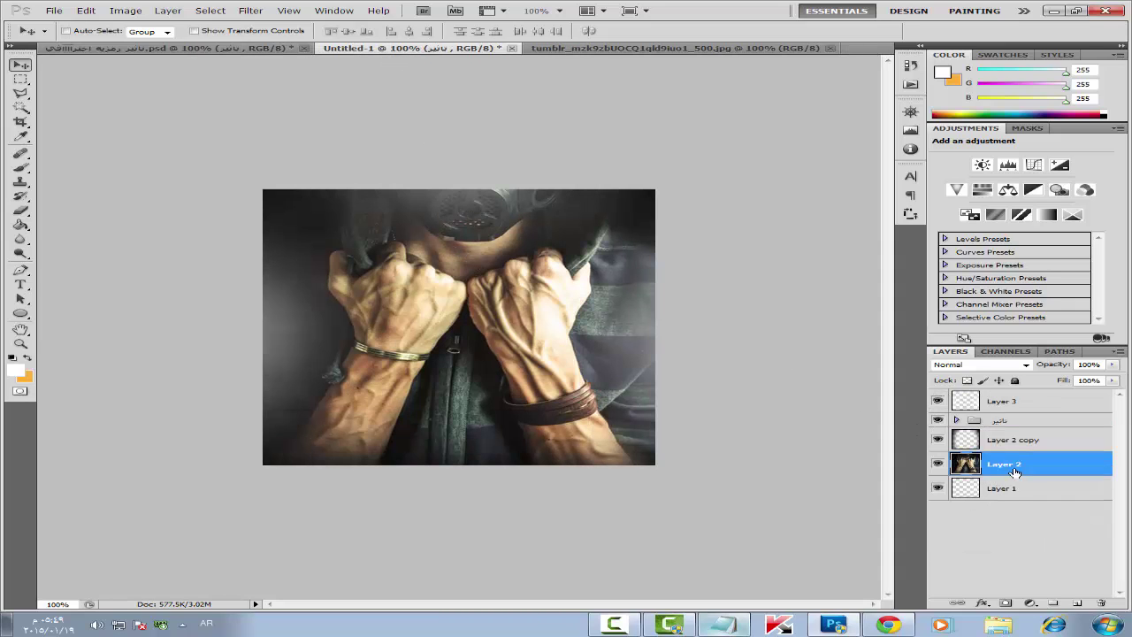
left_click(1078, 603)
key("b")
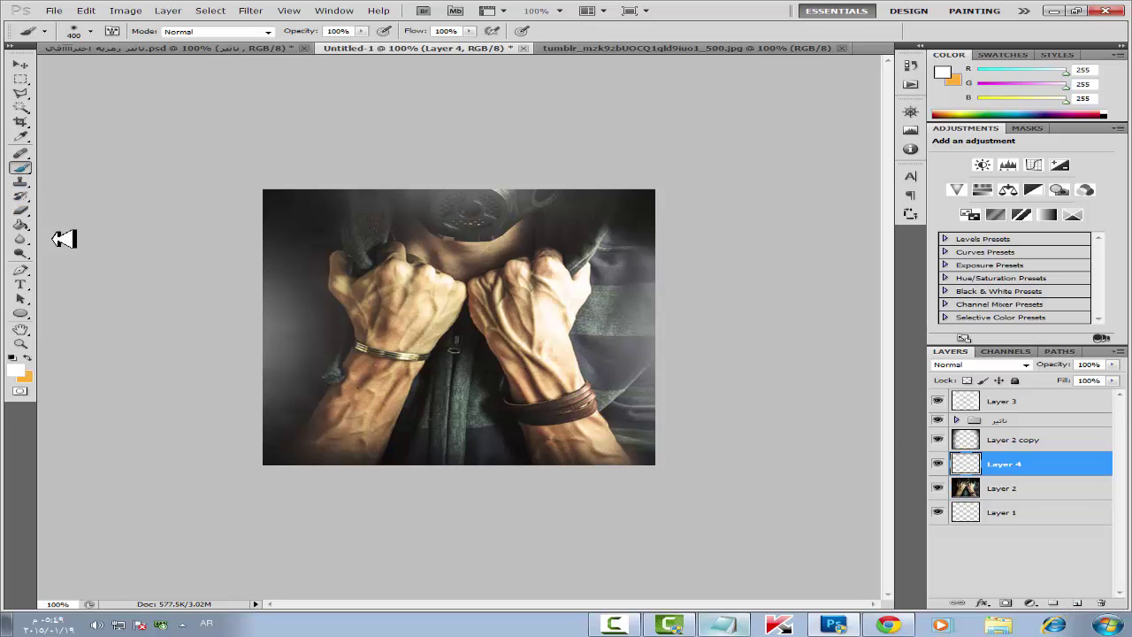
left_click(15, 367)
left_click_drag(663, 466, 659, 598)
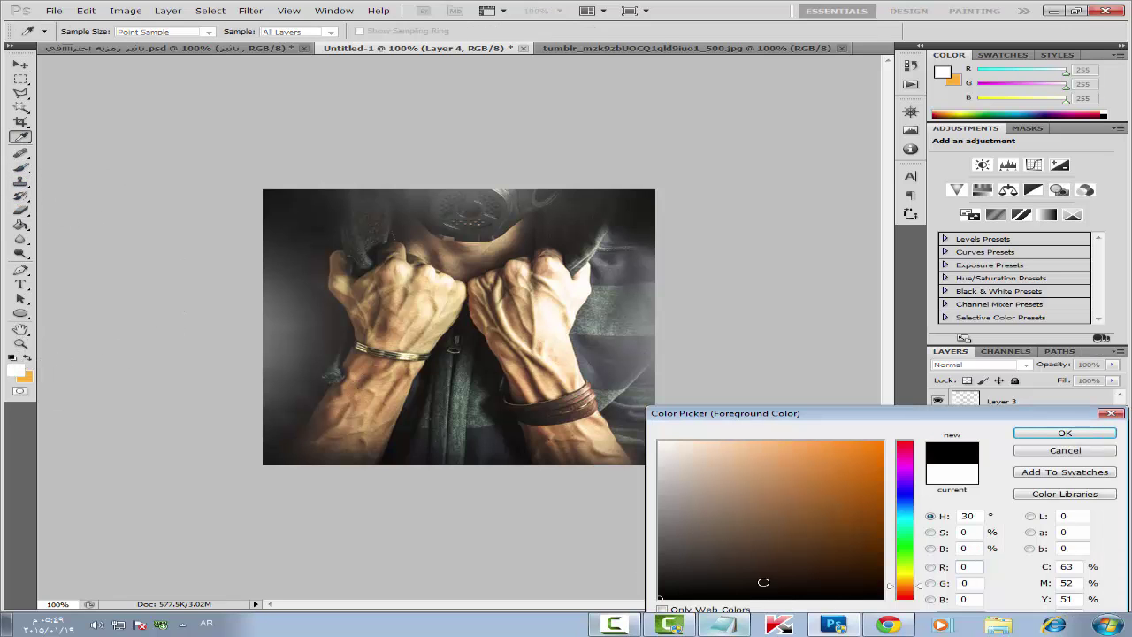
left_click(1052, 437)
left_click(981, 365)
left_click(969, 336)
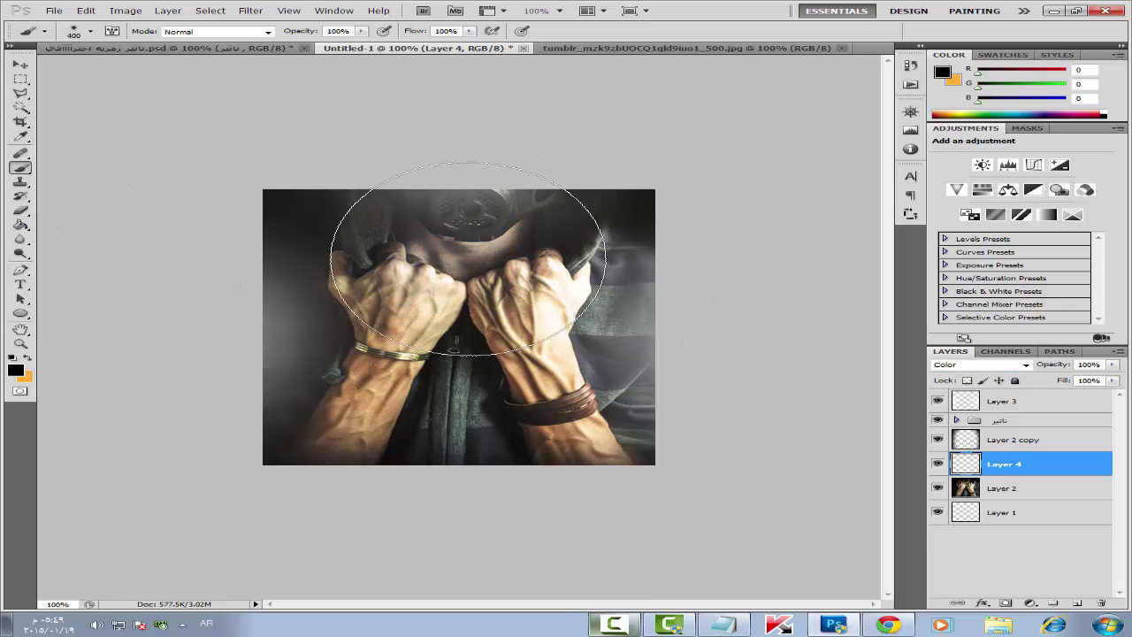
Remove the skin color from the neck below the mask by painting black with small soft and 30 px hard brushes
key("bracketleft")
key("bracketleft")
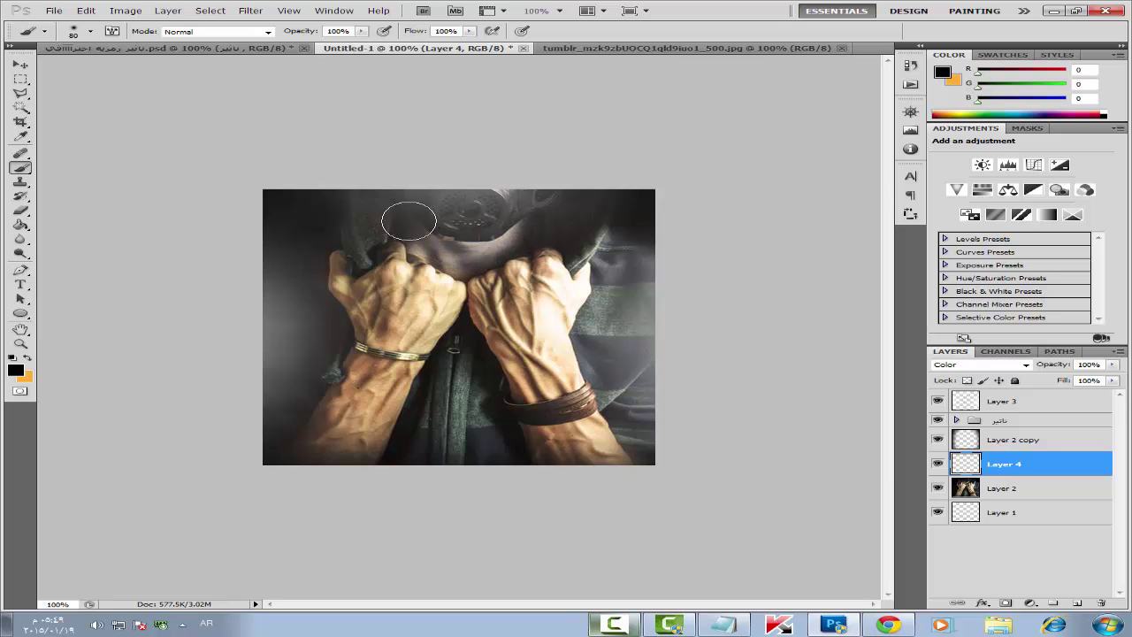
right_click(468, 241)
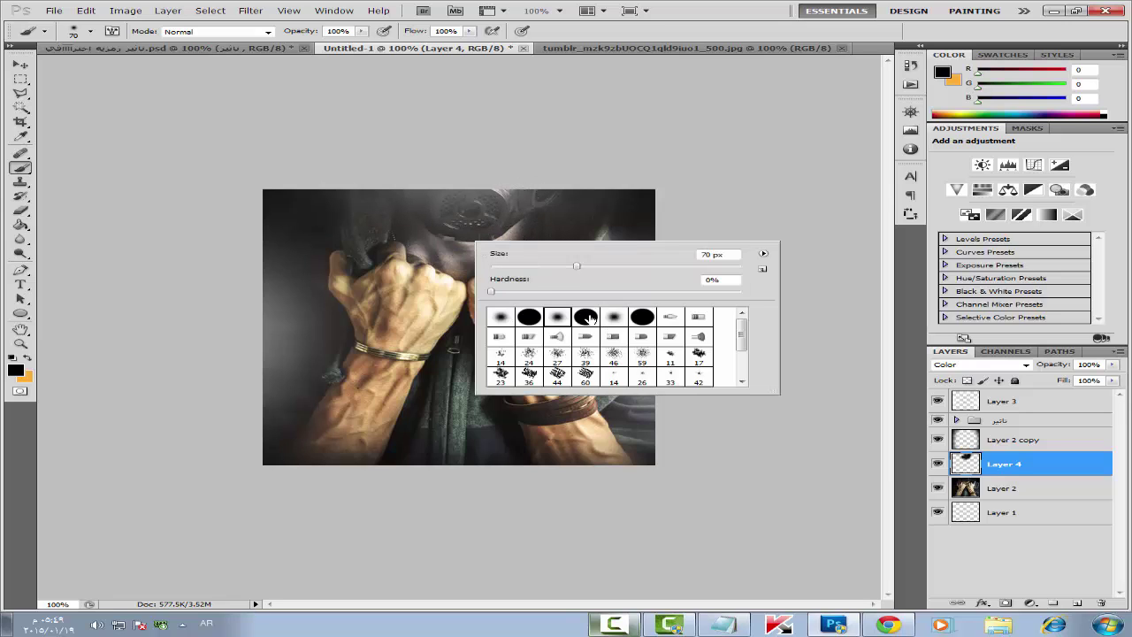
double_click(586, 317)
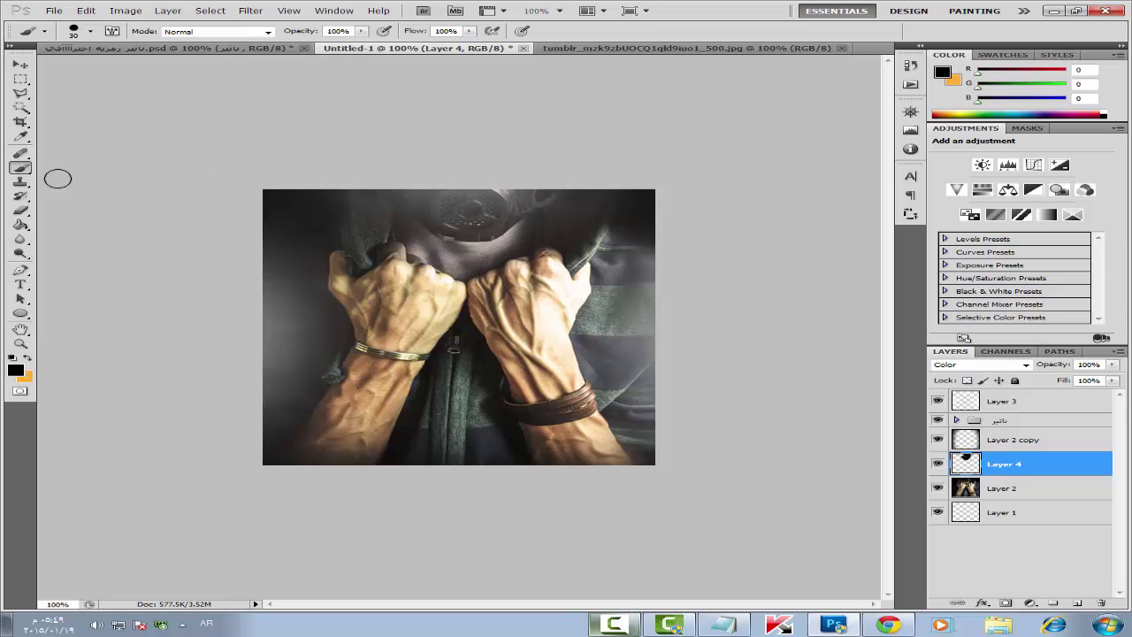
Make the خامة copy texture layer visible in the prepared PSD and copy it into Untitled-1 above Layer 4
left_click(22, 65)
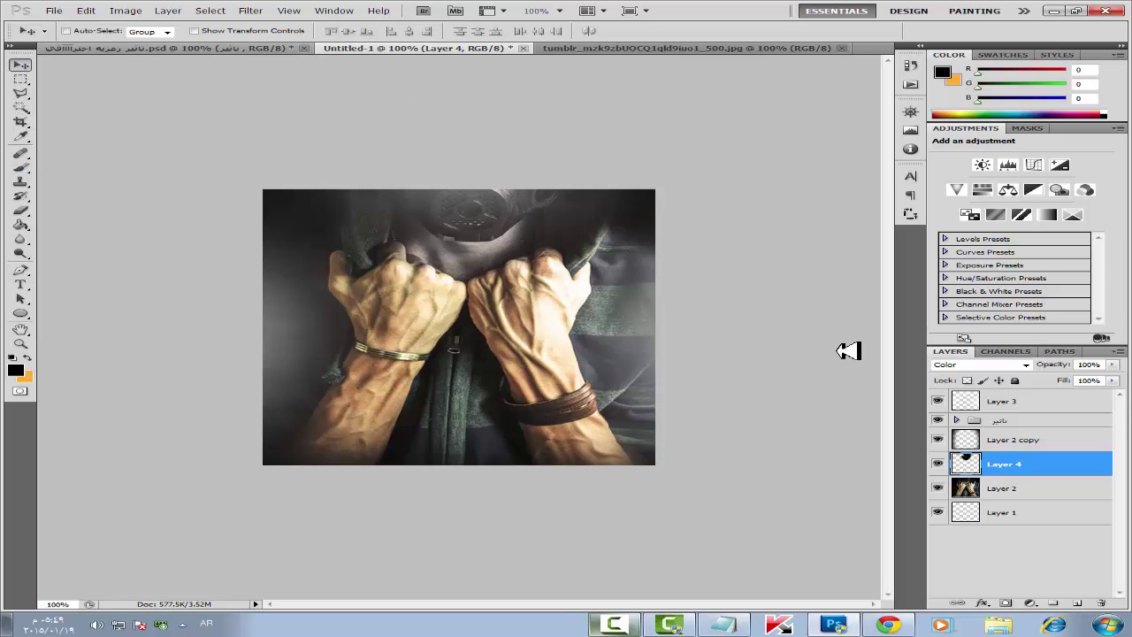
left_click(177, 48)
left_click(998, 491)
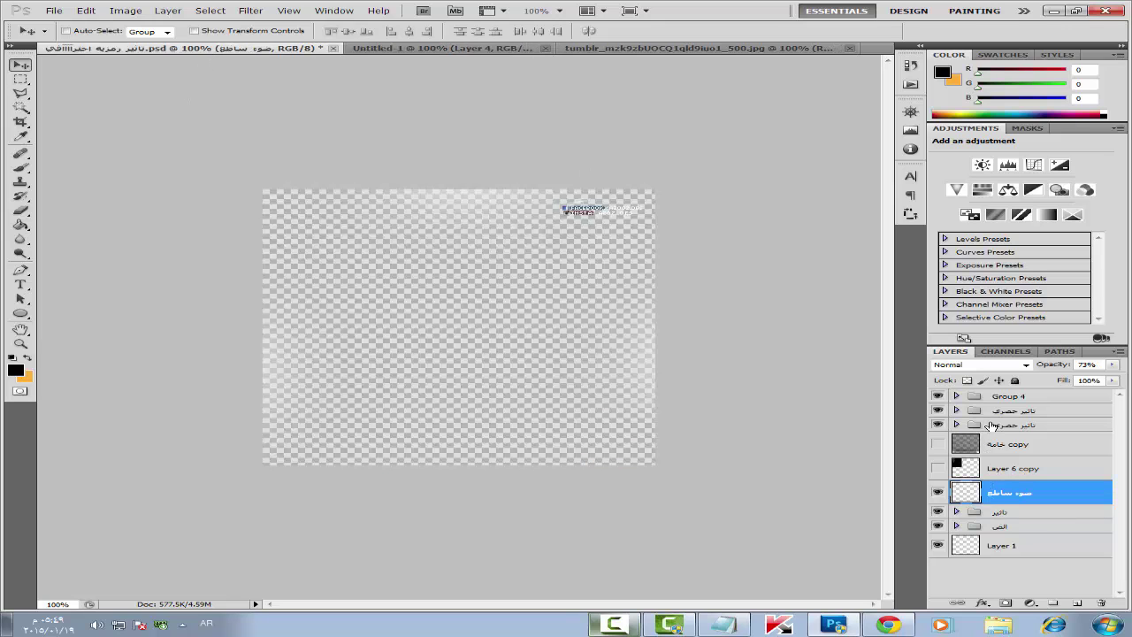
left_click(991, 426)
left_click(969, 445)
left_click(937, 442)
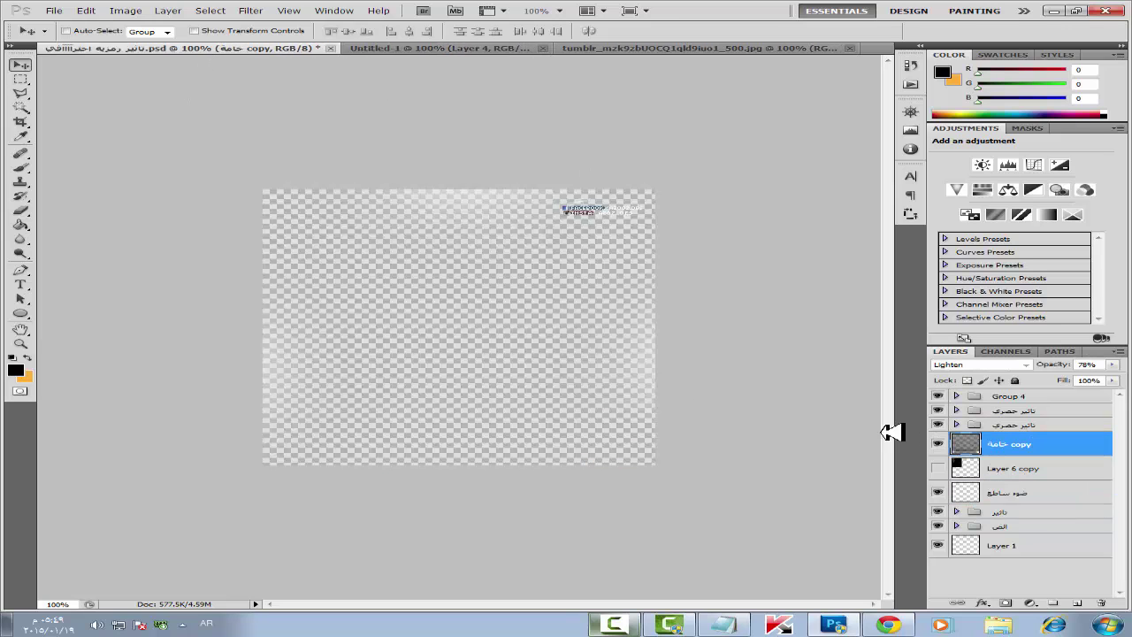
left_click_drag(457, 51, 501, 308)
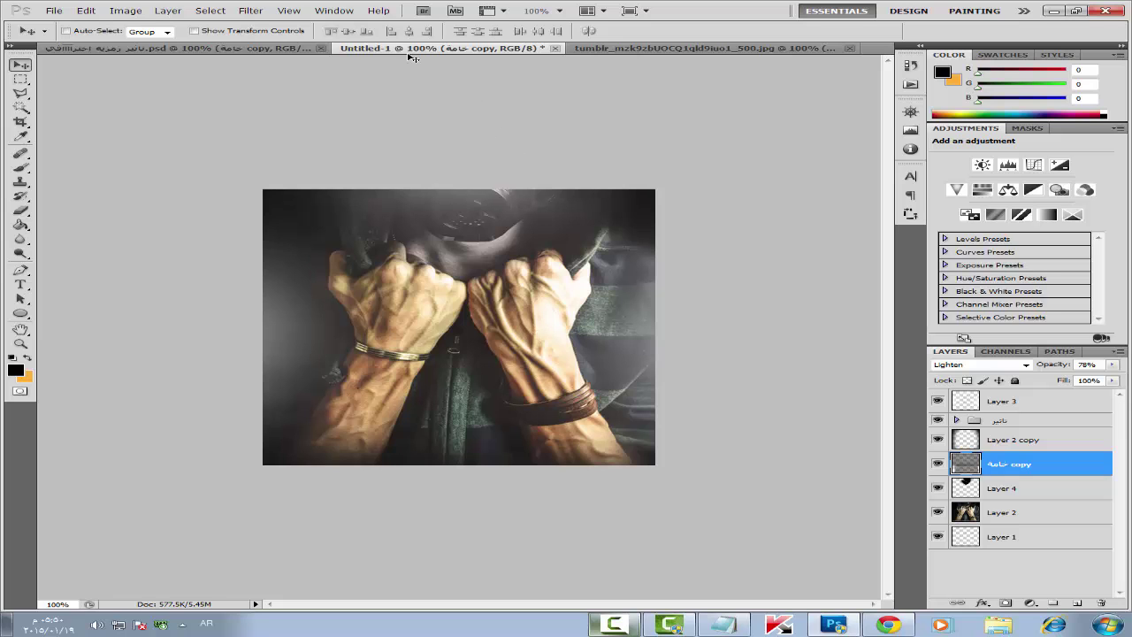
left_click(256, 47)
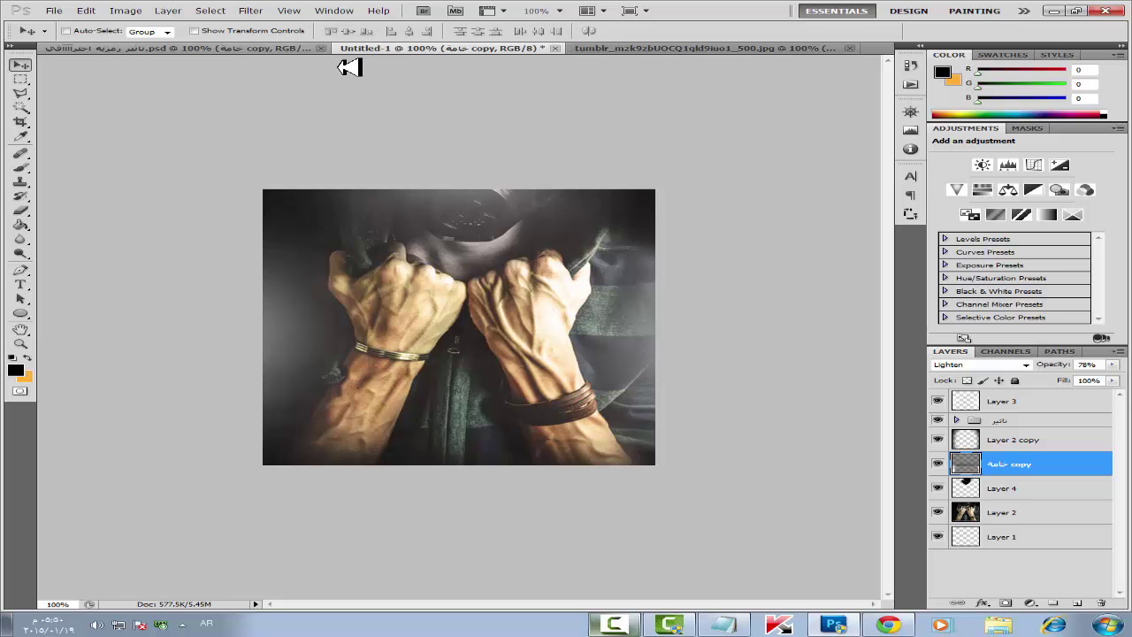
Copy both تاثير حصري groups from the prepared PSD into Untitled-1 and place them between Layer 3 and the تاثير group
left_click(992, 425)
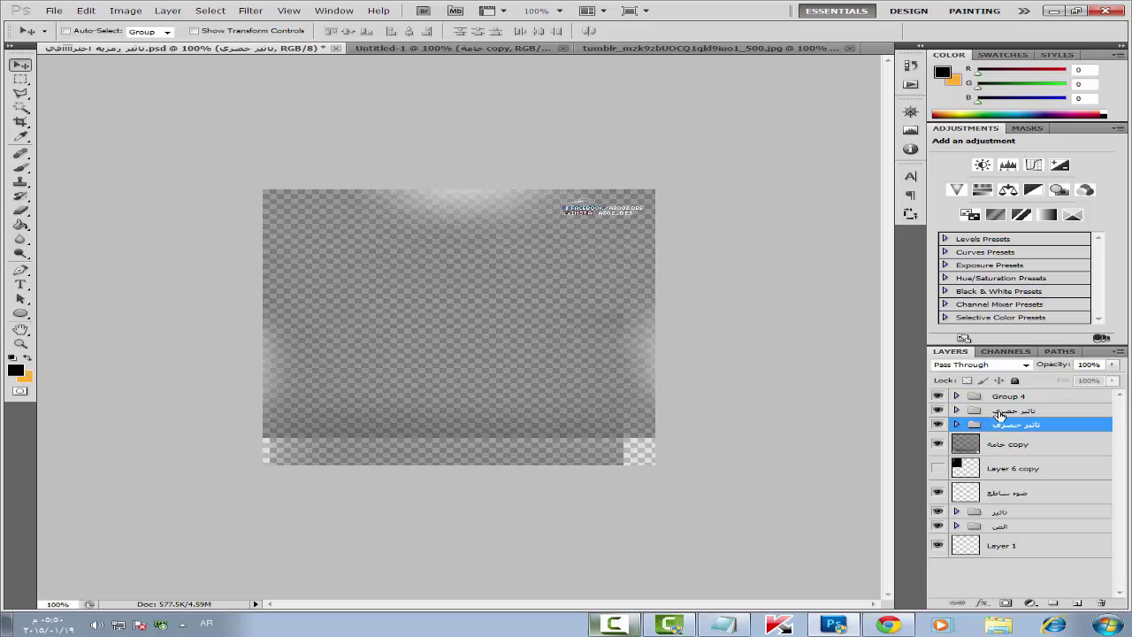
left_click(996, 410, "shift")
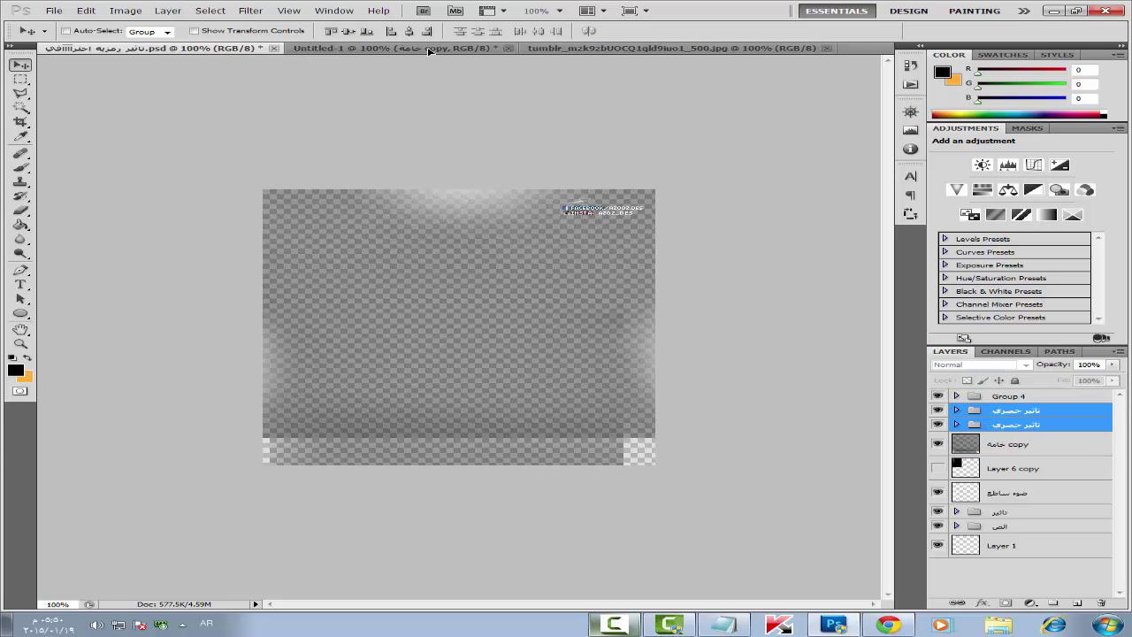
left_click_drag(429, 51, 496, 305)
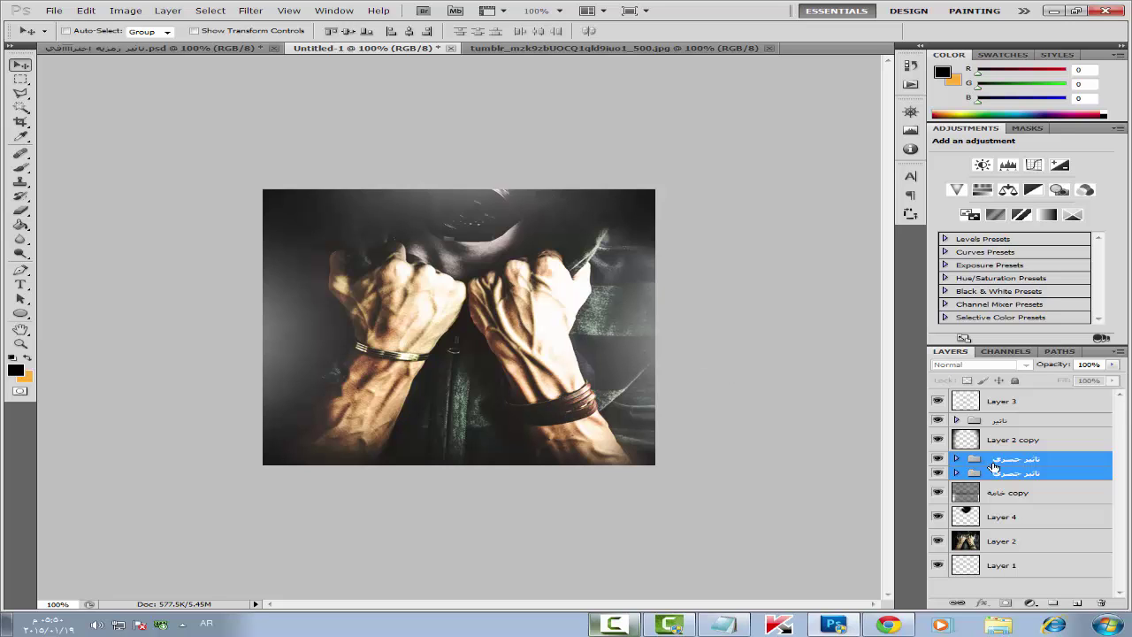
left_click_drag(995, 467, 979, 413)
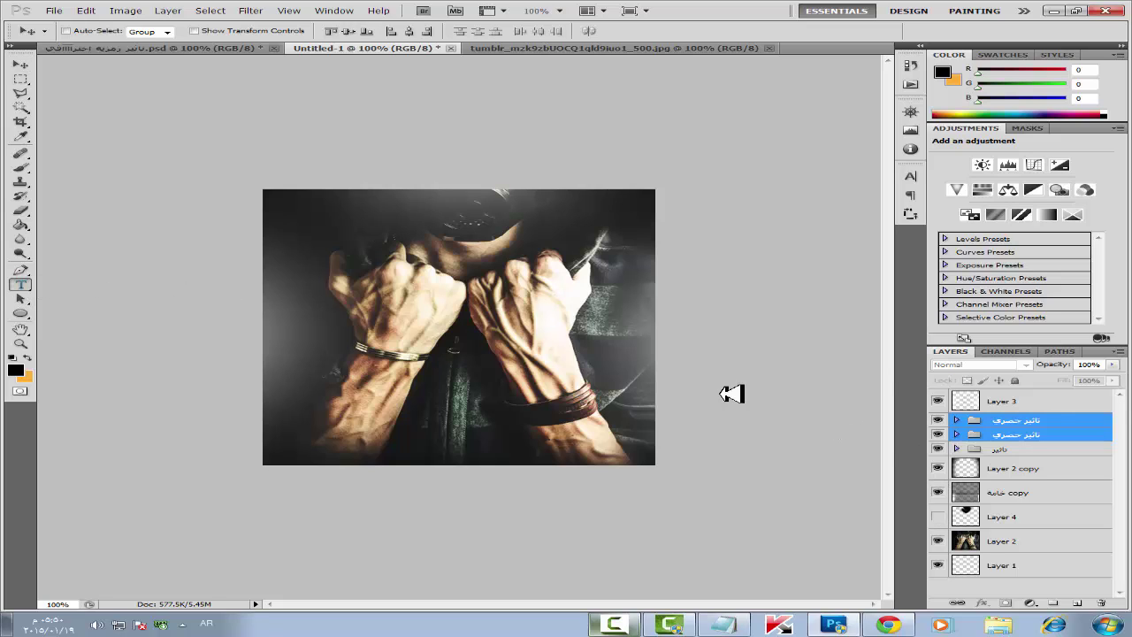
Add a layer on top, paint a soft orange stripe down the picture's left edge with a 35 px brush, and widen it slightly inward
left_click(1078, 602)
left_click(21, 168)
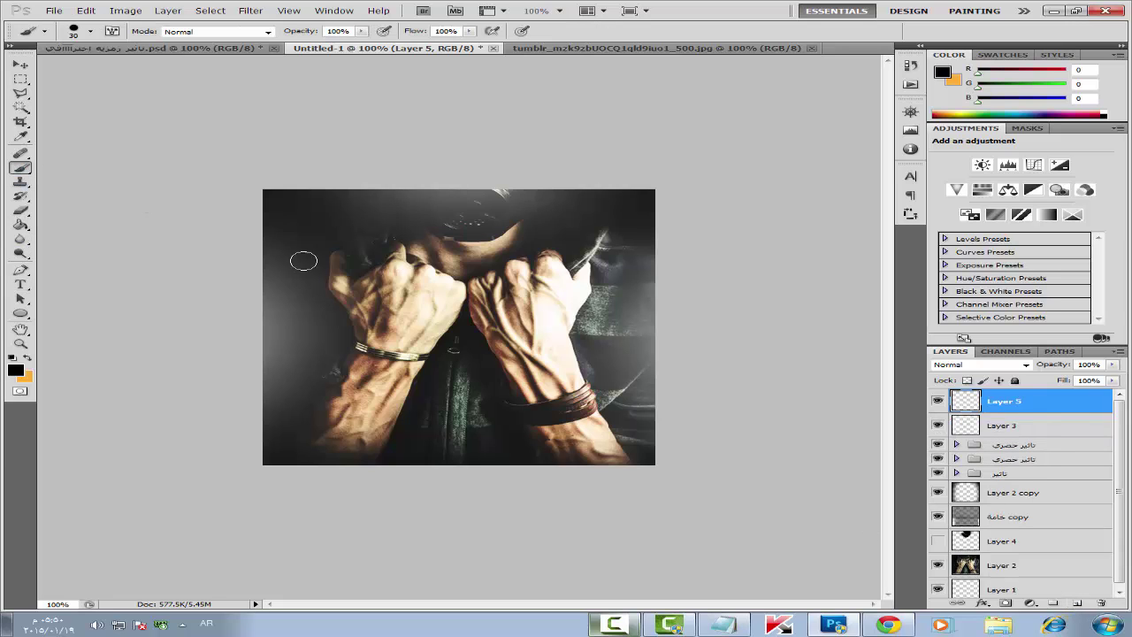
left_click(28, 356)
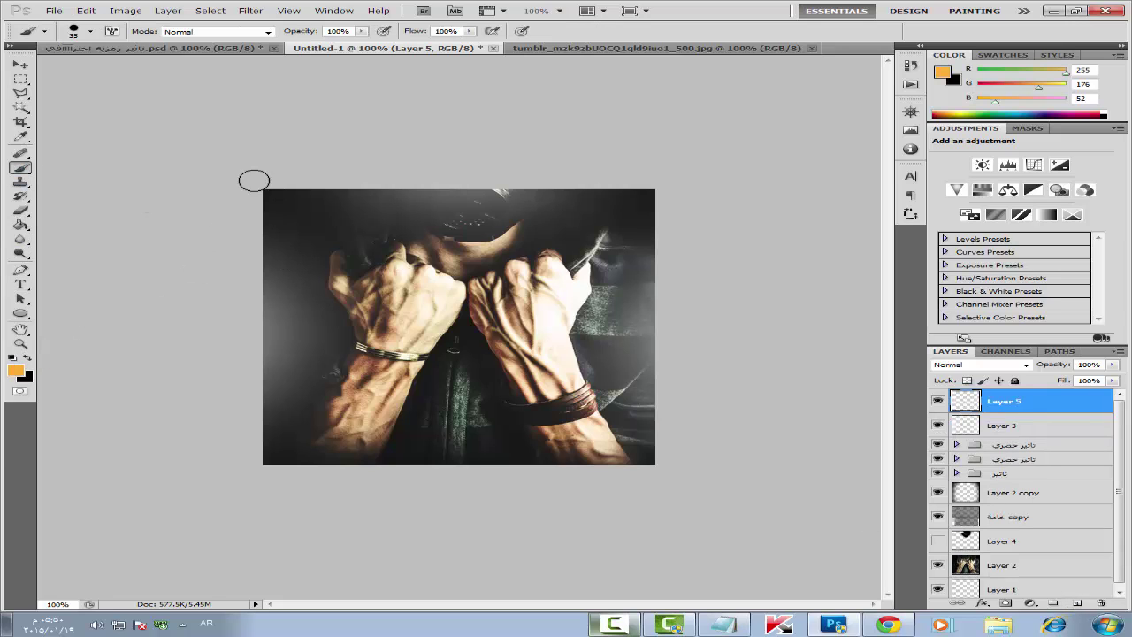
right_click(382, 210)
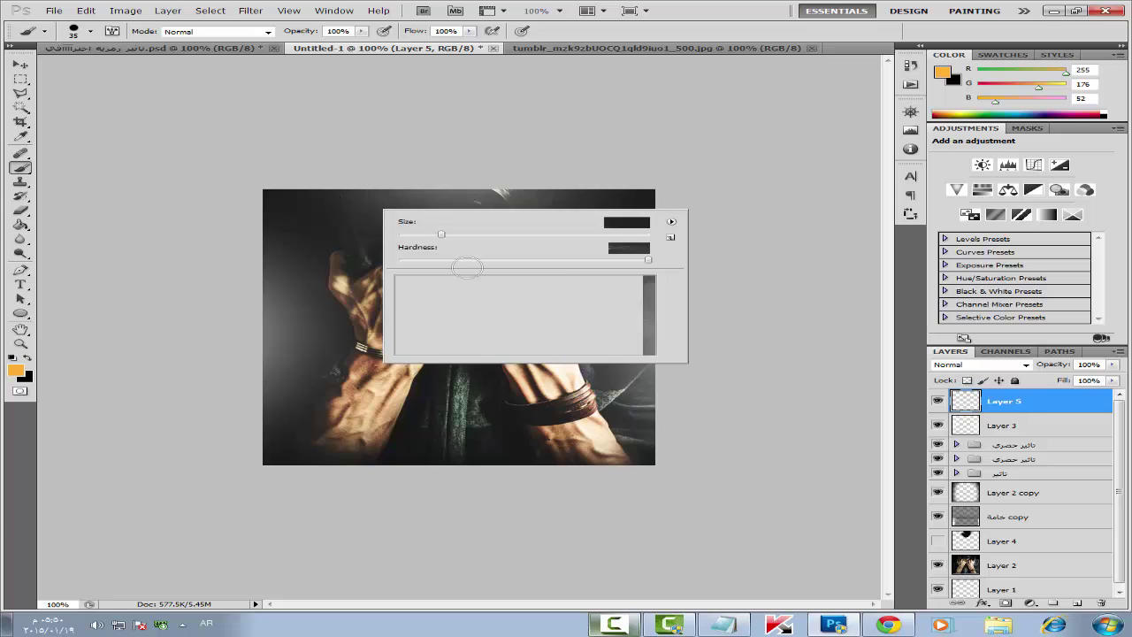
double_click(471, 287)
left_click_drag(255, 183, 256, 474)
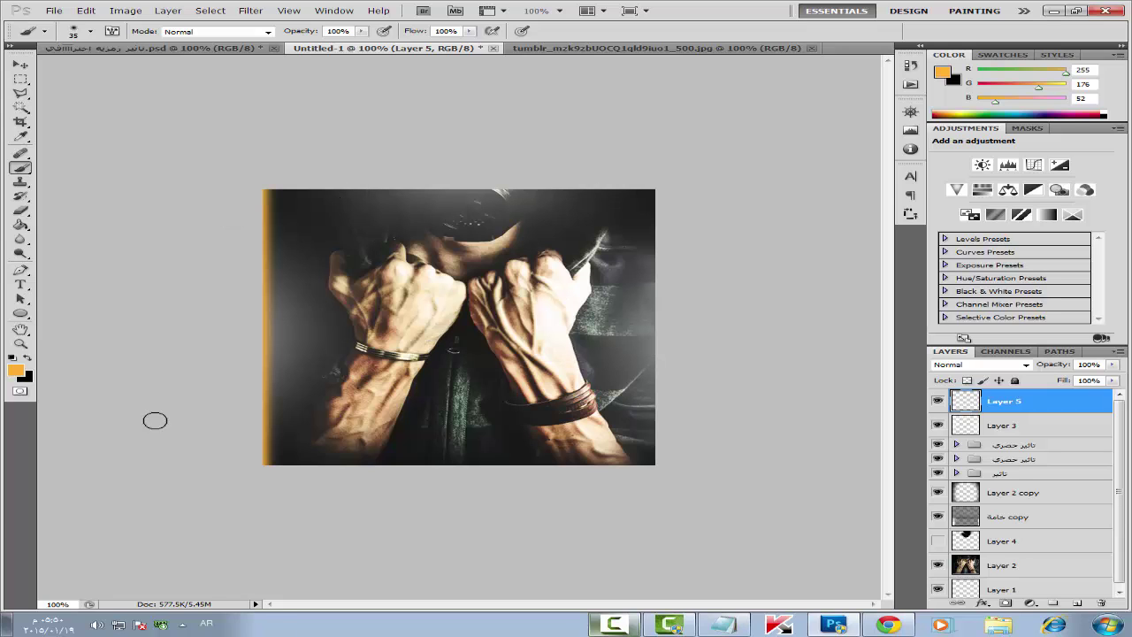
key("ctrl+t")
left_click_drag(290, 330, 300, 330)
key("Return")
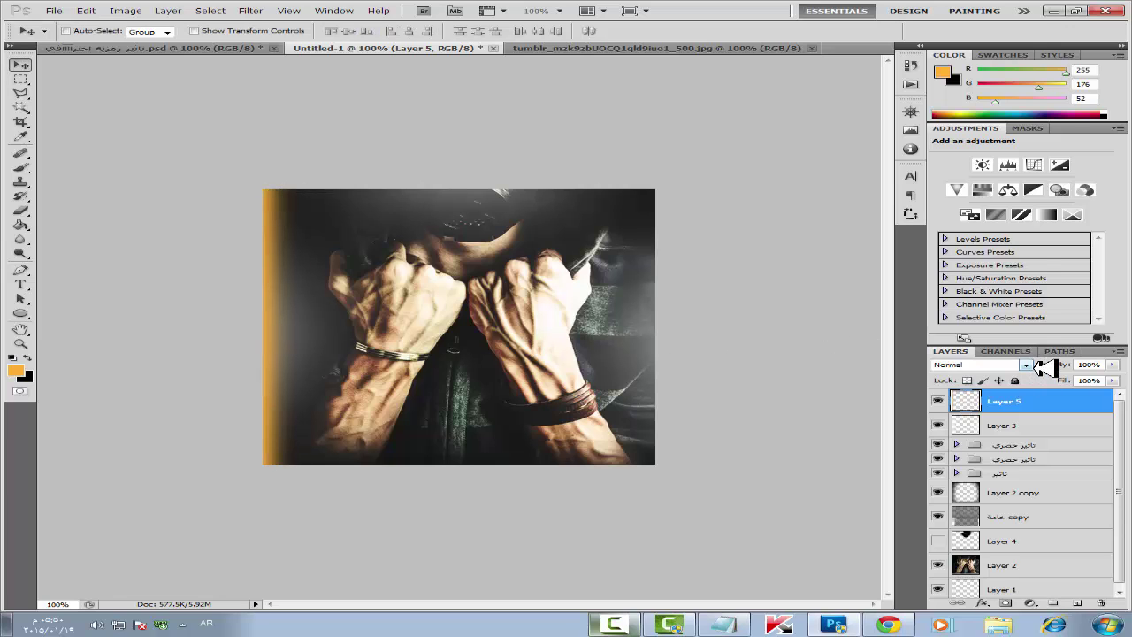
Blend the orange stripe on Layer 5 in Screen mode at 66% opacity and stretch it further into the picture
left_click(1028, 364)
left_click(986, 142)
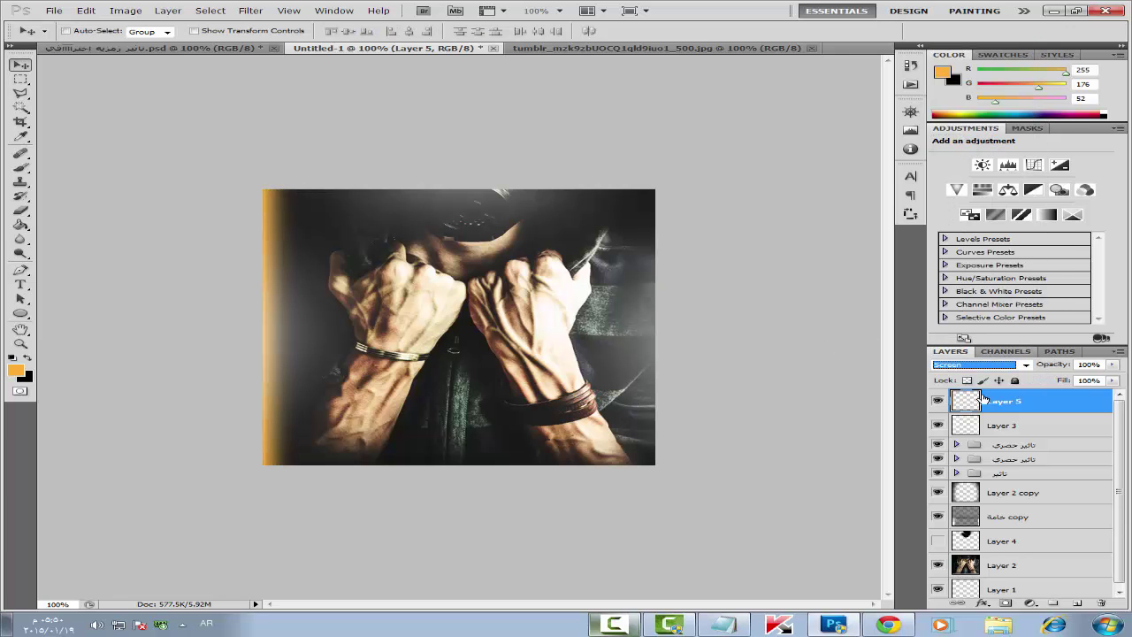
left_click_drag(1049, 368, 1022, 365)
key("ctrl+t")
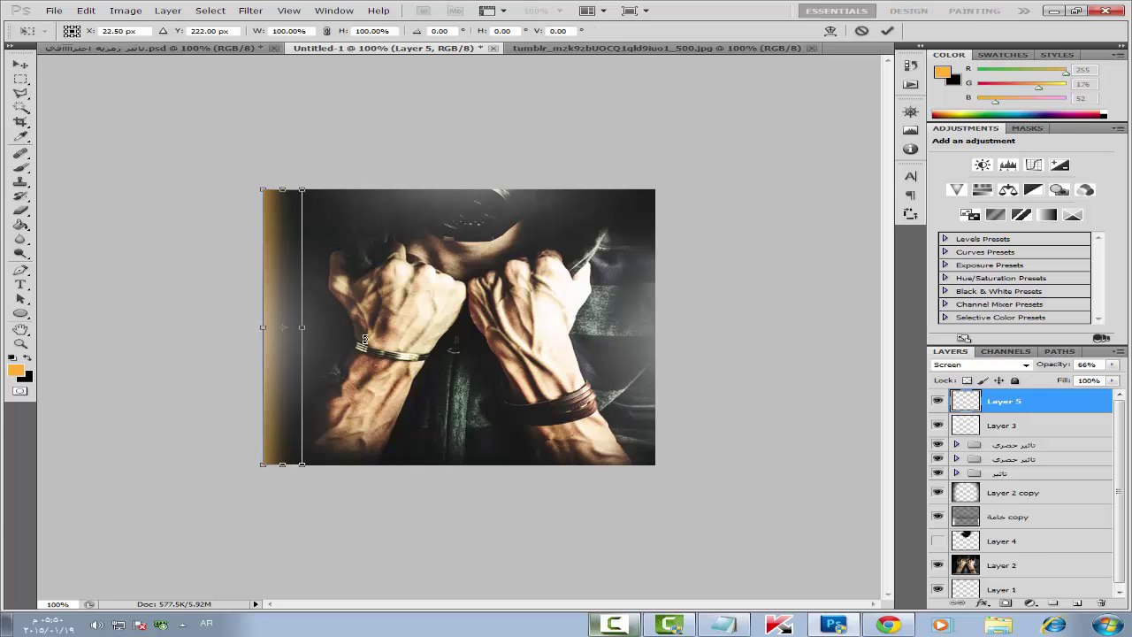
left_click_drag(329, 330, 342, 331)
key("Return")
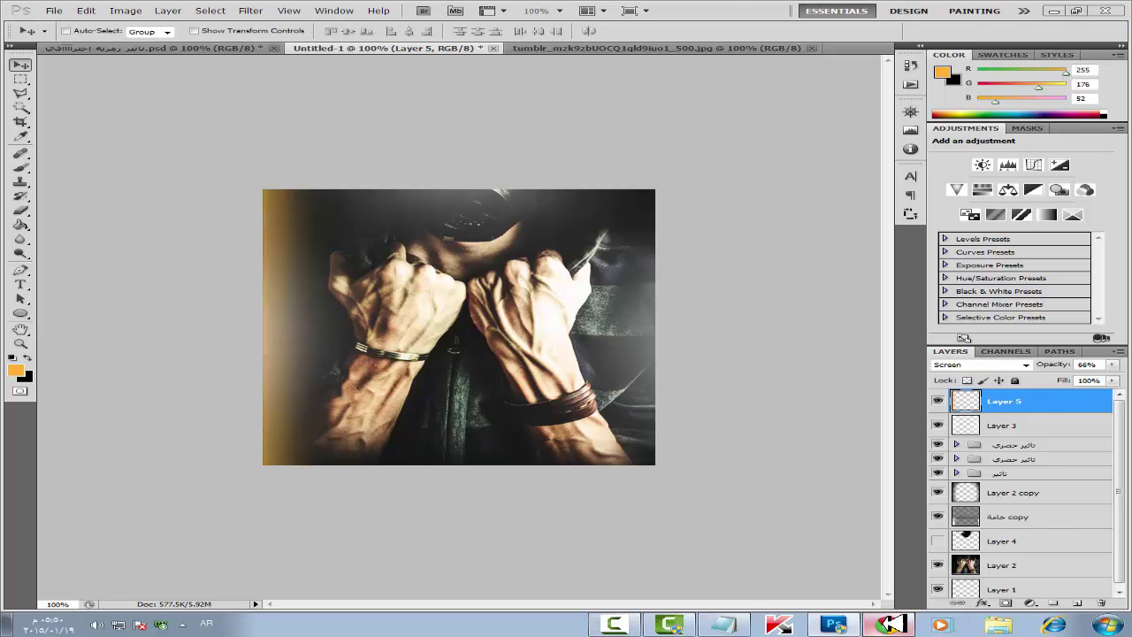
left_click(888, 625)
left_click(619, 7)
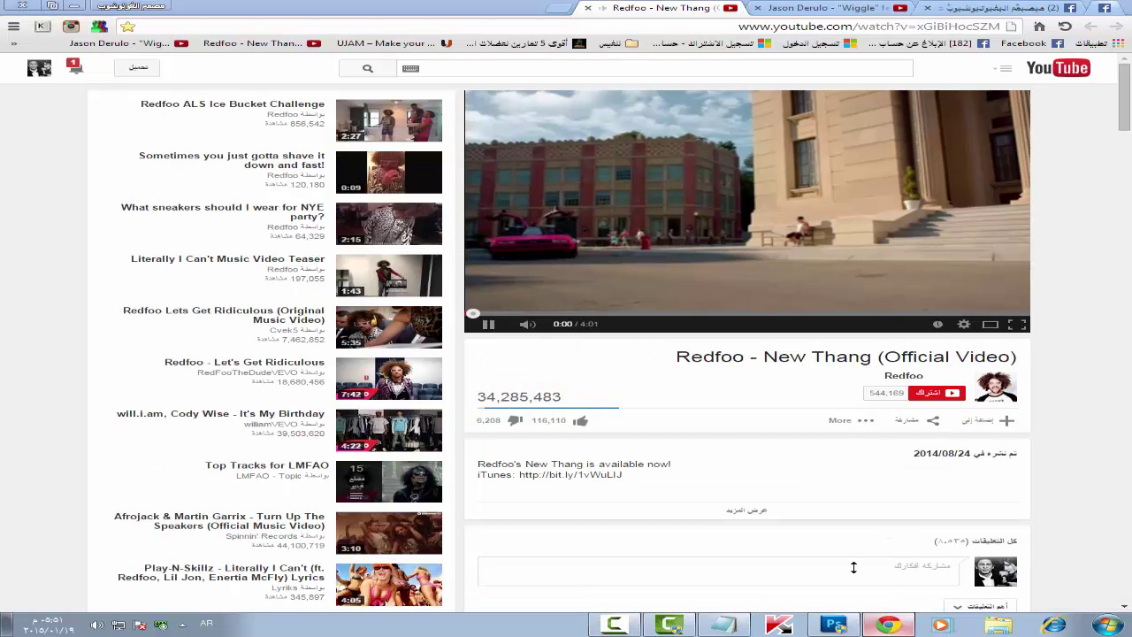
left_click(835, 625)
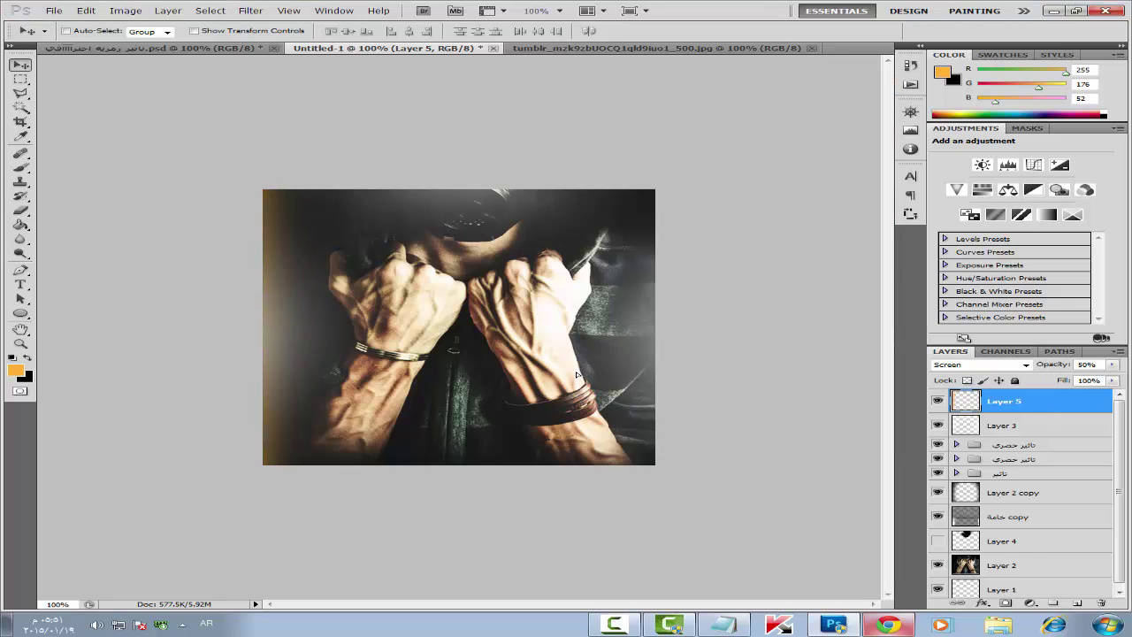
Close the gas-mask source photo and place the تكسرات eboo ١٧ texture from the tixtr ibrahem folder into Untitled-1
left_click(566, 47)
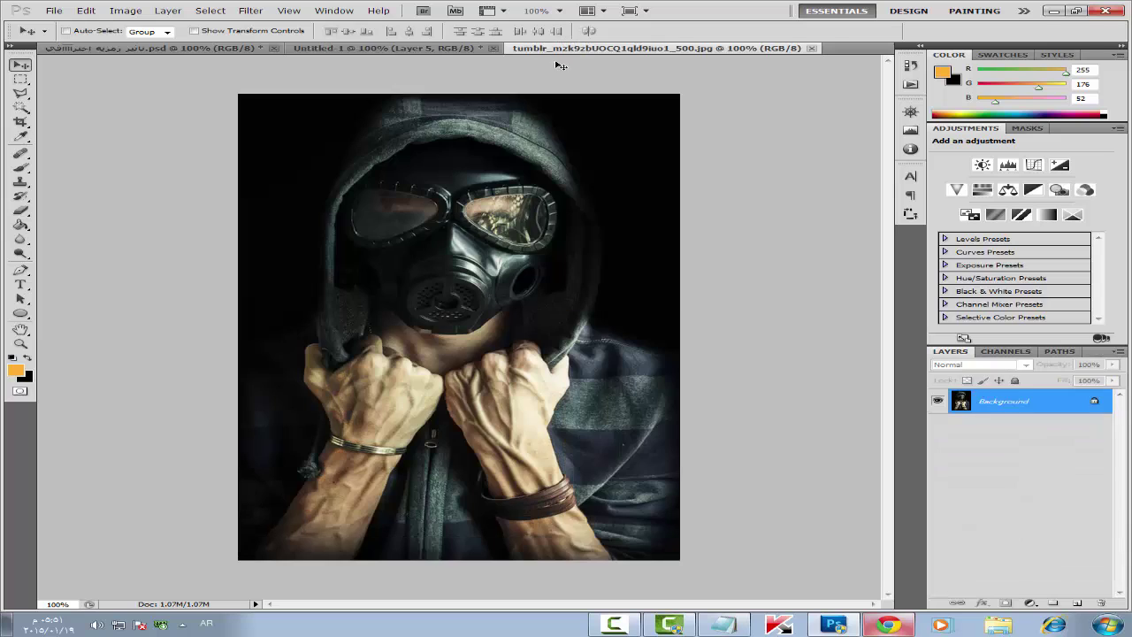
left_click(809, 49)
left_click(54, 10)
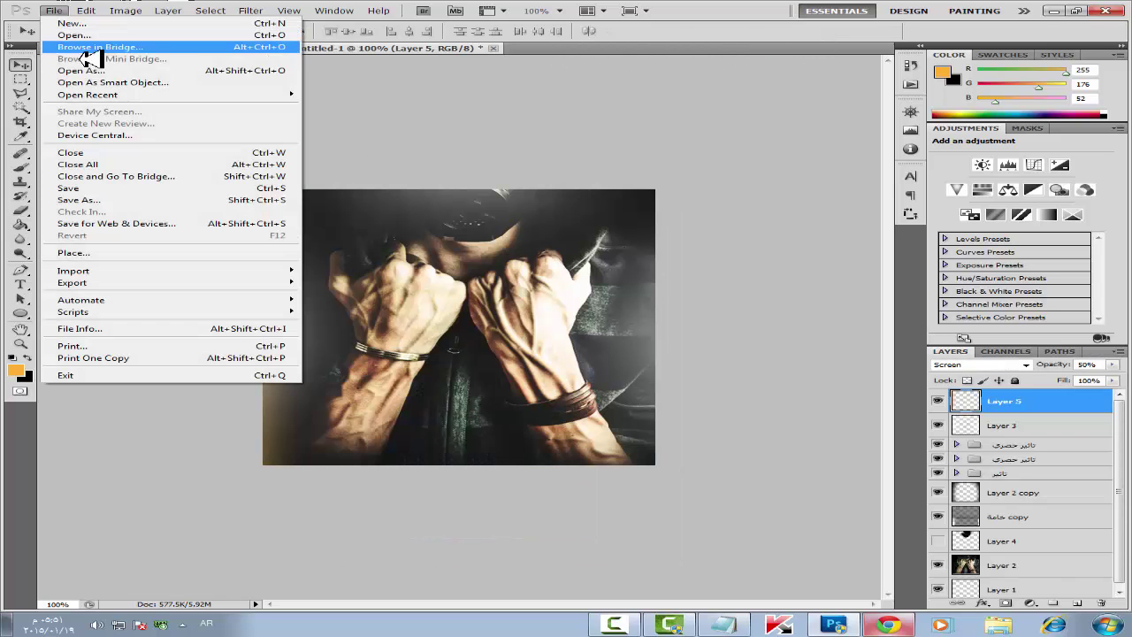
left_click(121, 251)
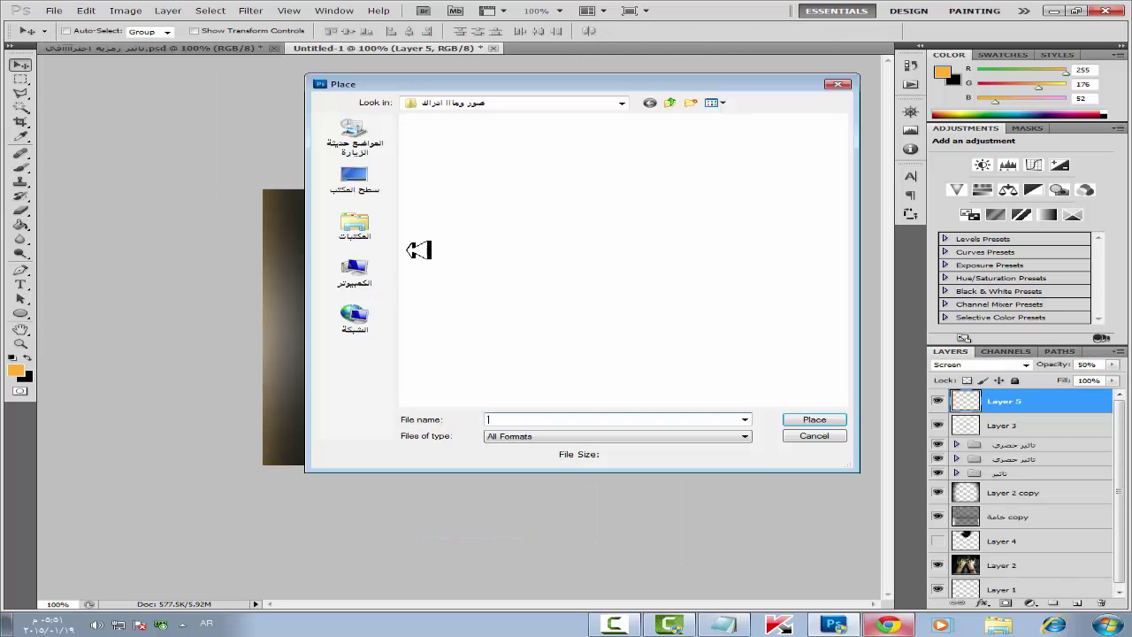
double_click(652, 168)
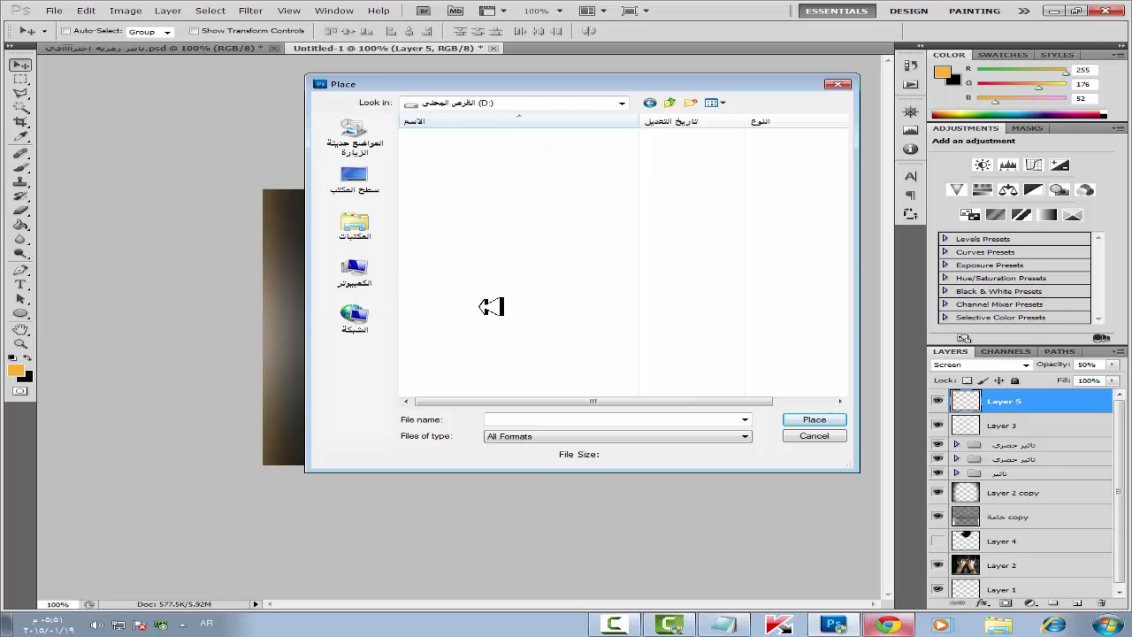
double_click(517, 276)
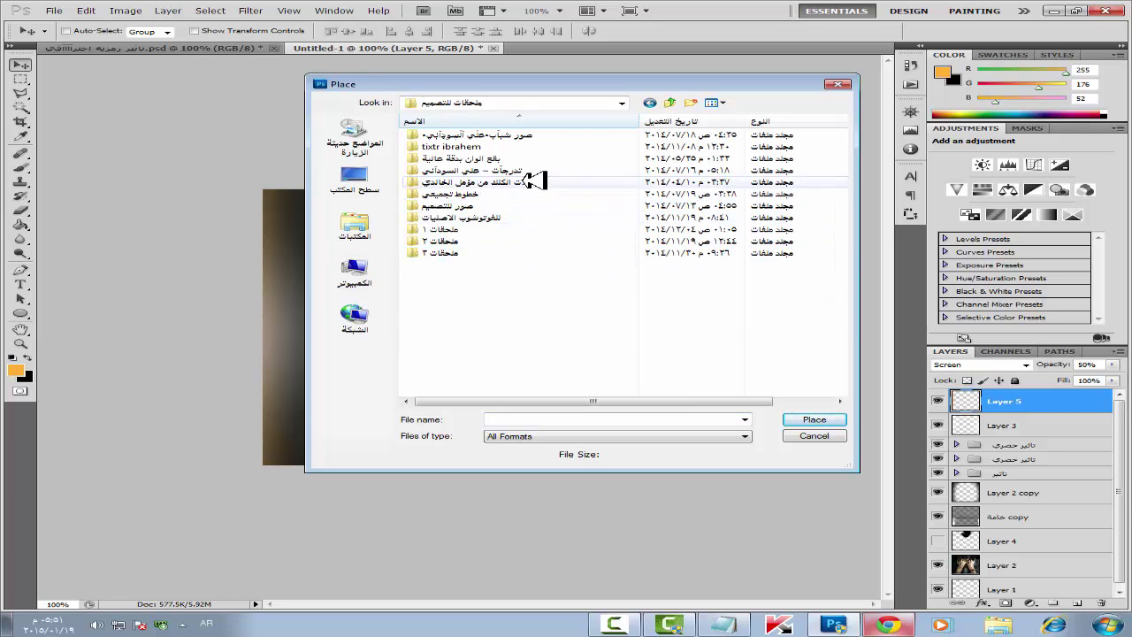
double_click(518, 144)
scroll(576, 239, "down", 10)
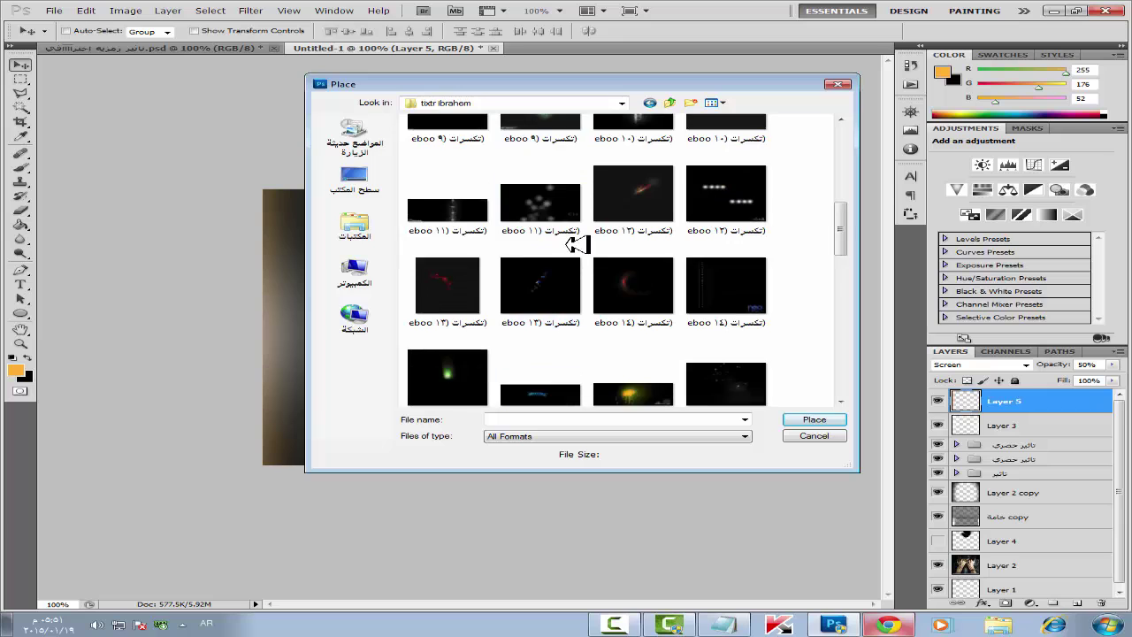
left_click(567, 336)
double_click(567, 336)
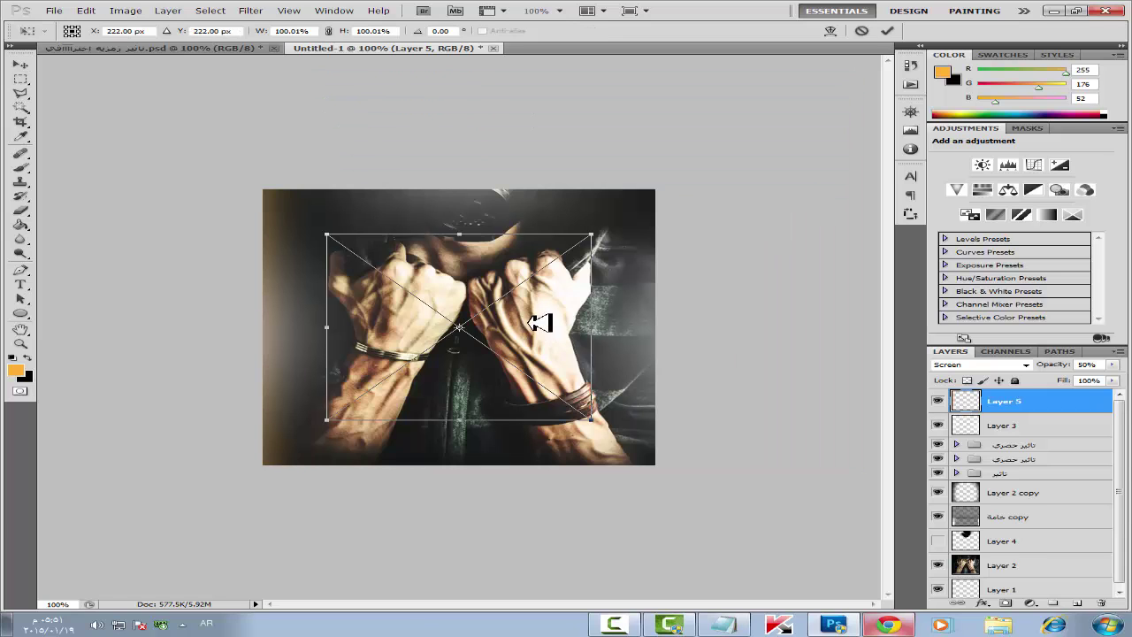
key("Return")
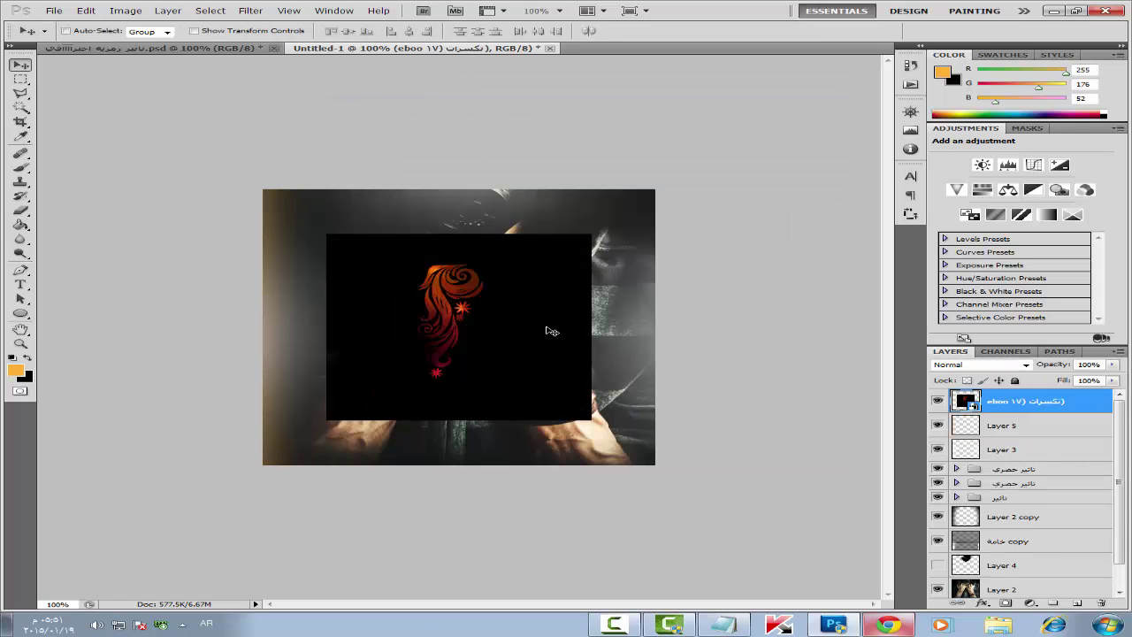
Rasterize the placed floral texture and desaturate it with Hue/Saturation at Saturation -100
left_click(22, 168)
left_click(628, 283)
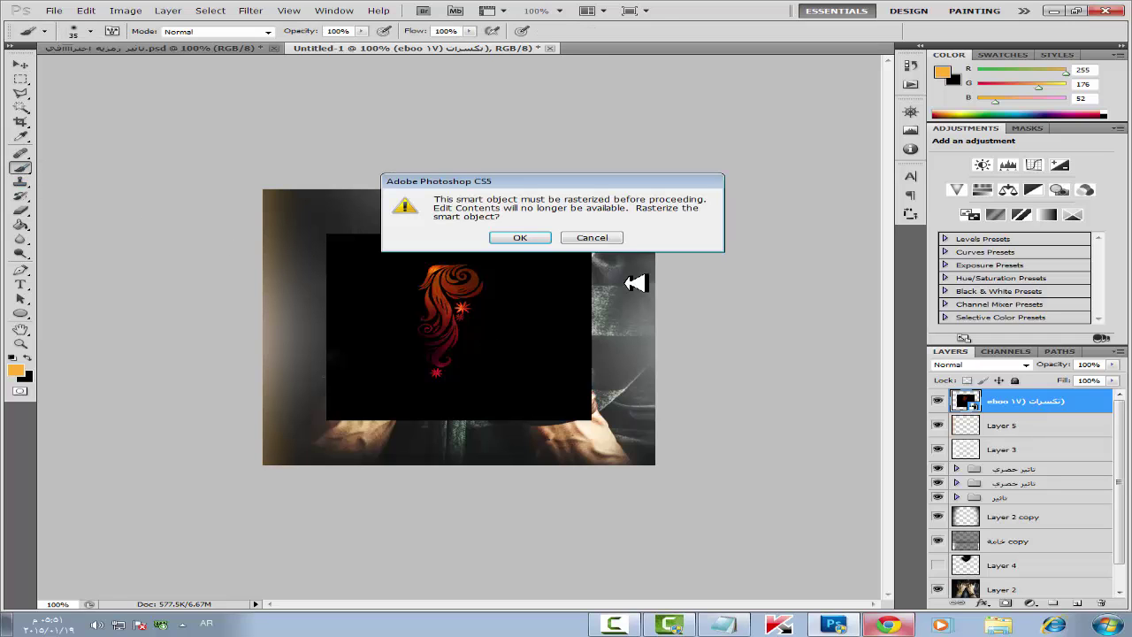
left_click(541, 239)
key("i")
key("ctrl+u")
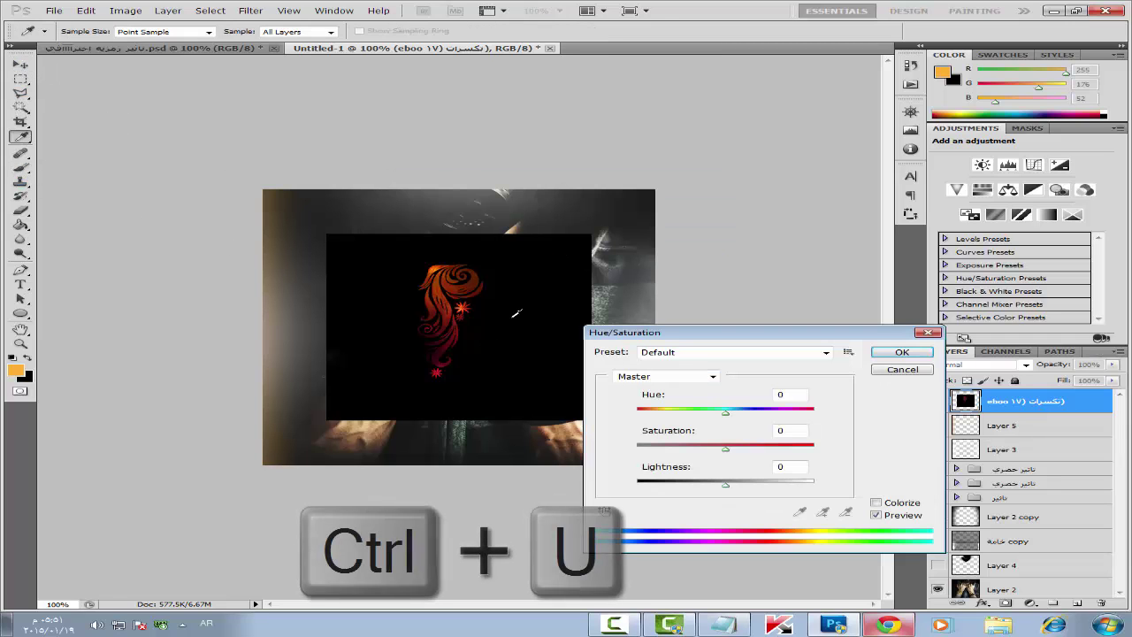
left_click_drag(741, 447, 571, 433)
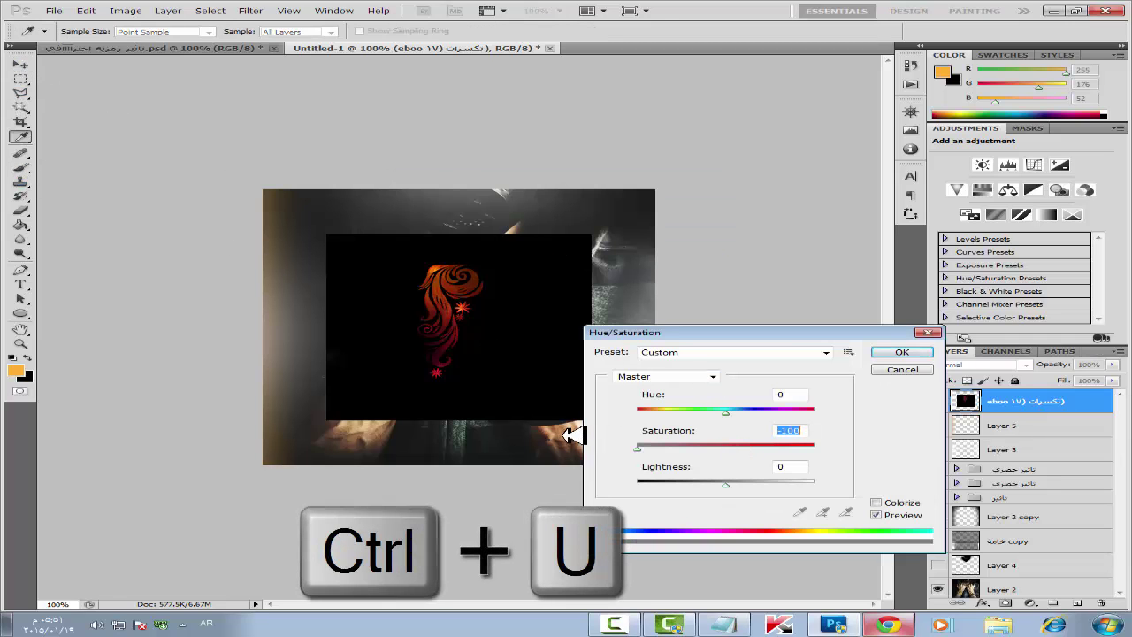
left_click(901, 354)
Set the floral texture to Screen mode, move it to the picture's upper-left corner, and reorder it directly above Layer 2 copy
key("v")
left_click(1023, 364)
left_click(1003, 147)
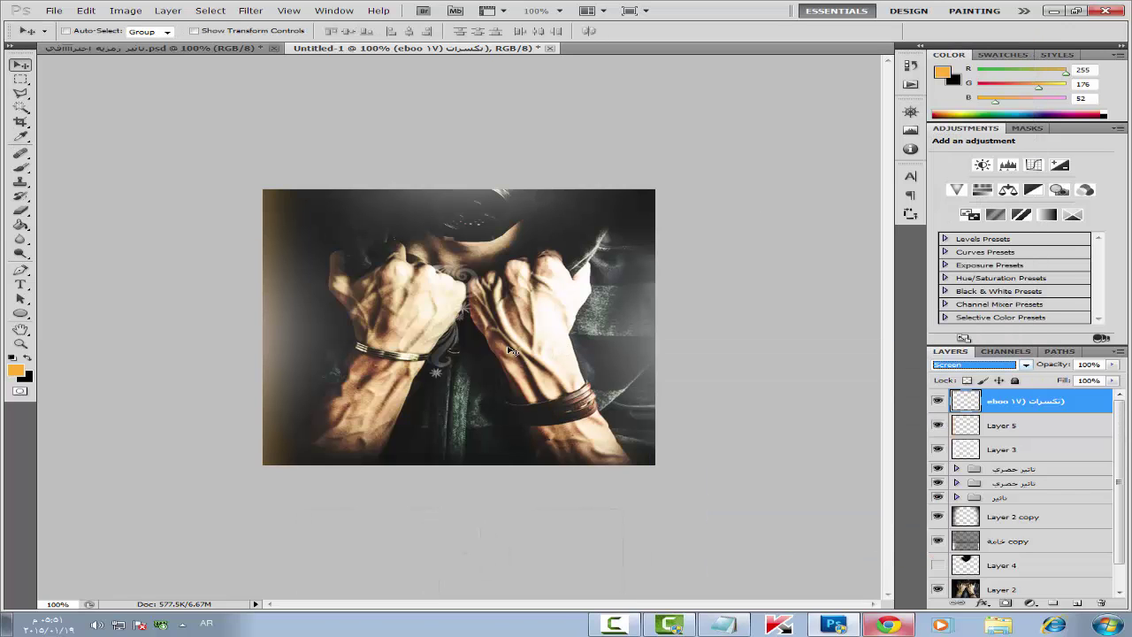
left_click_drag(511, 352, 392, 284)
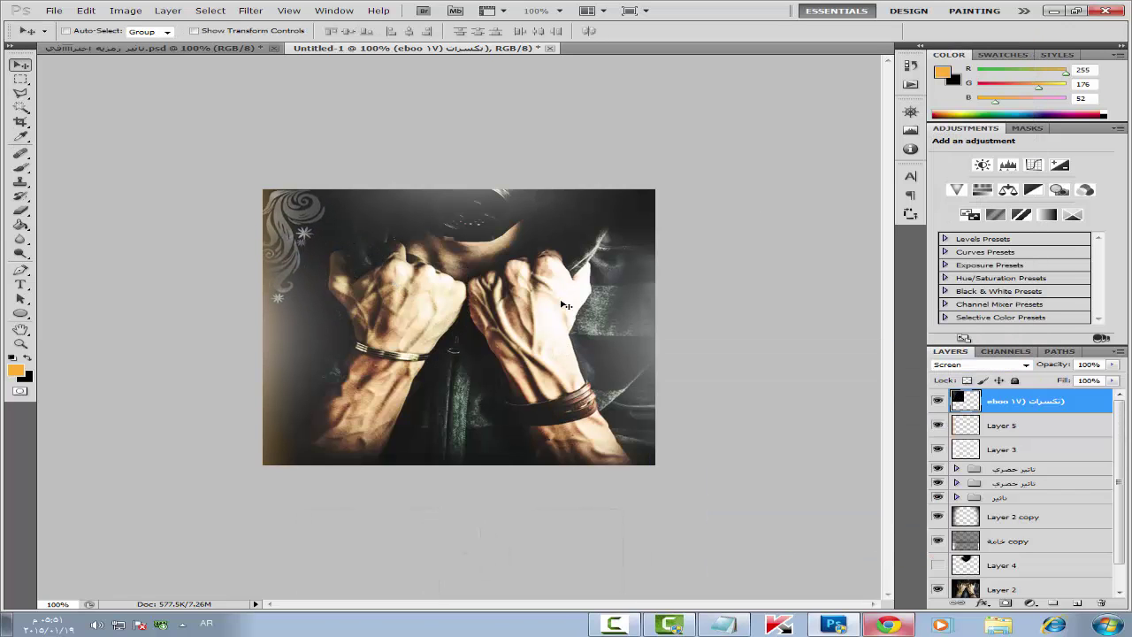
left_click_drag(998, 409, 1000, 506)
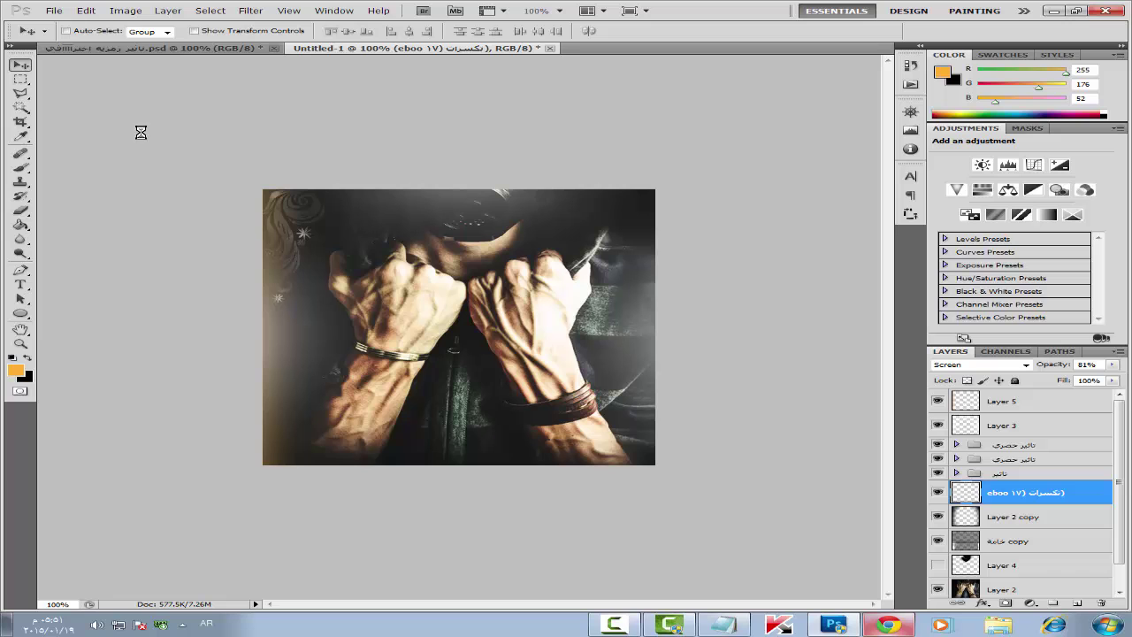
Place the تكسرات eboo ٣ texture from the tixtr ibrahem folder into Untitled-1 above the floral texture
left_click(54, 10)
left_click(151, 248)
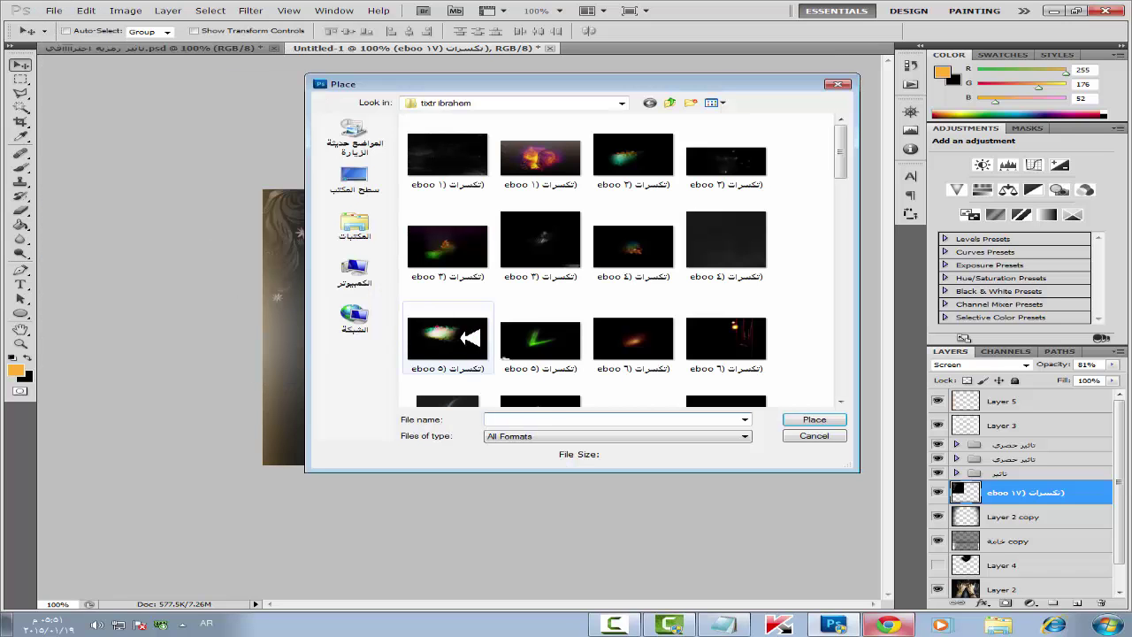
left_click(529, 331)
double_click(529, 332)
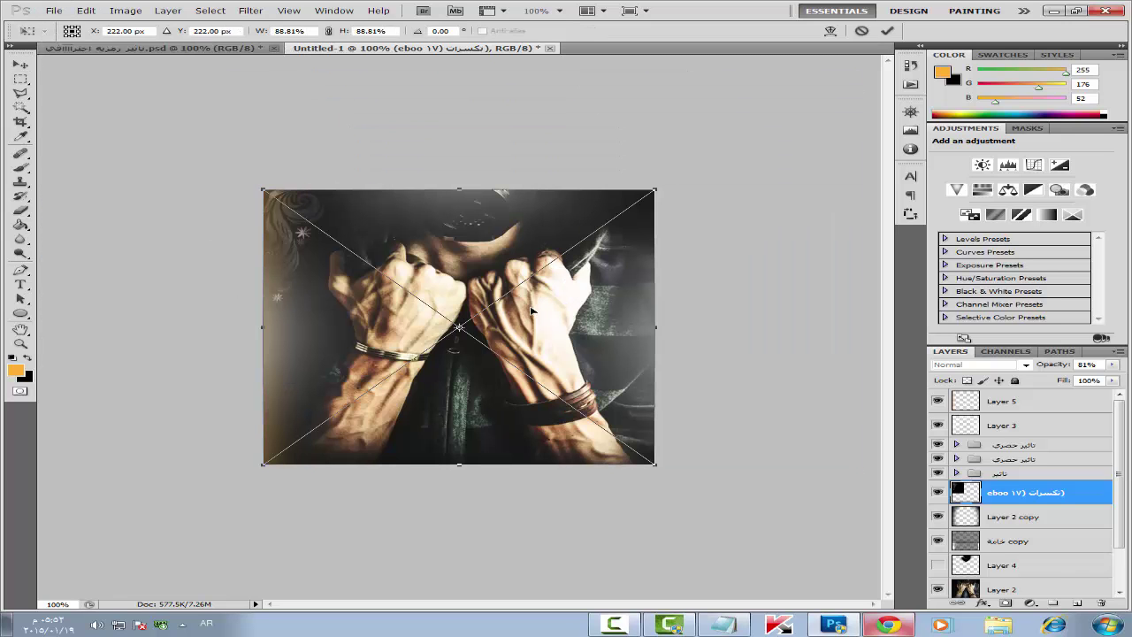
key("Return")
Blend the eboo ٣ texture in Screen mode and move its light streaks down between the forearms
left_click(978, 365)
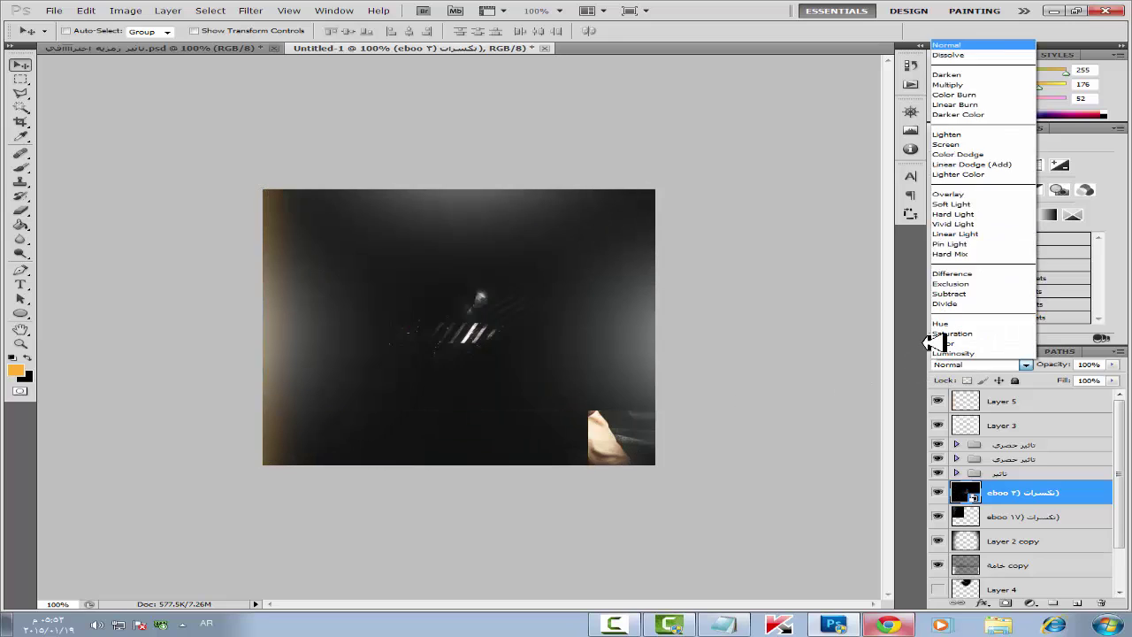
left_click(958, 160)
mouse_move(616, 303)
left_mouse_down()
mouse_move(625, 463)
mouse_move(534, 459)
mouse_move(511, 438)
left_mouse_up()
Rasterize the eboo ٣ texture and erase its light streaks between the forearms and beside the brown bracelet with an 80 px eraser
left_click(22, 210)
left_click(435, 451)
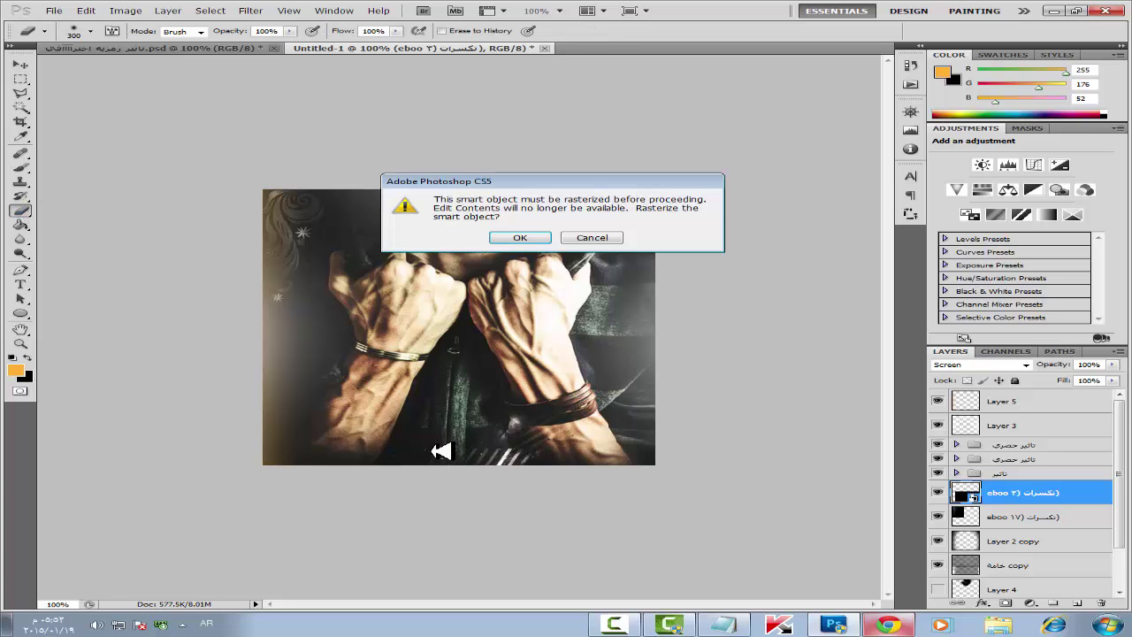
key("Return")
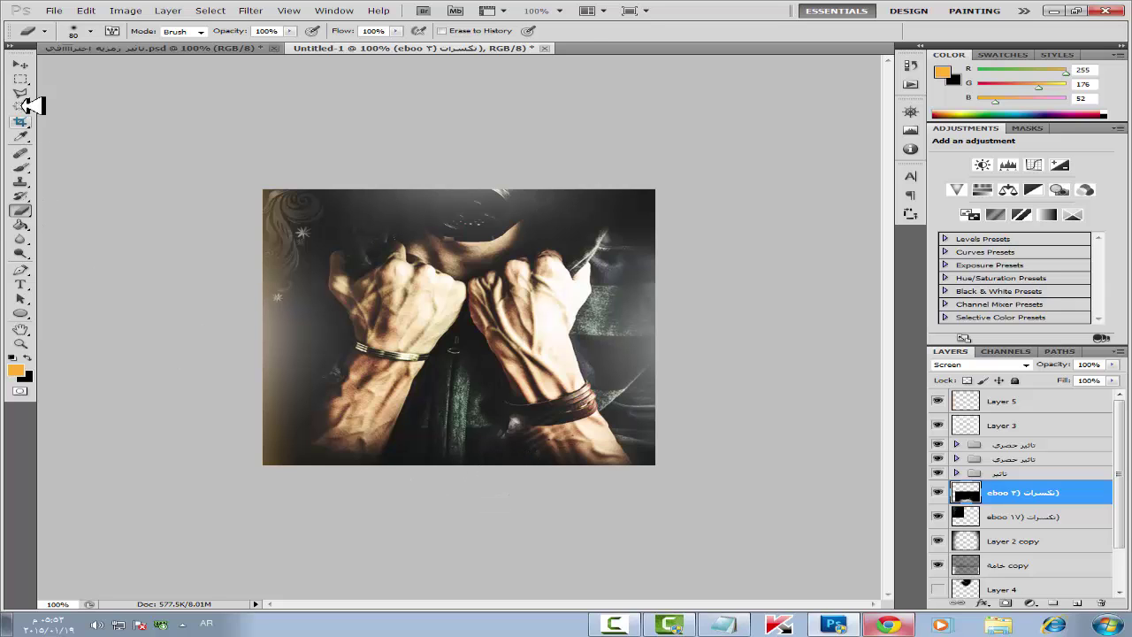
left_click(21, 65)
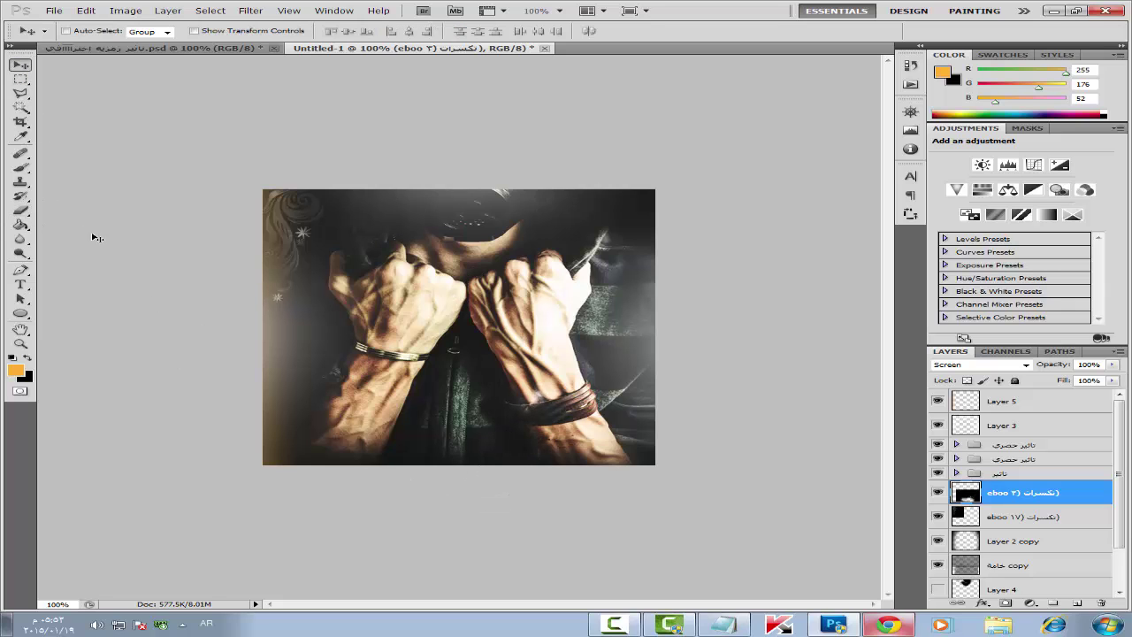
left_click(22, 210)
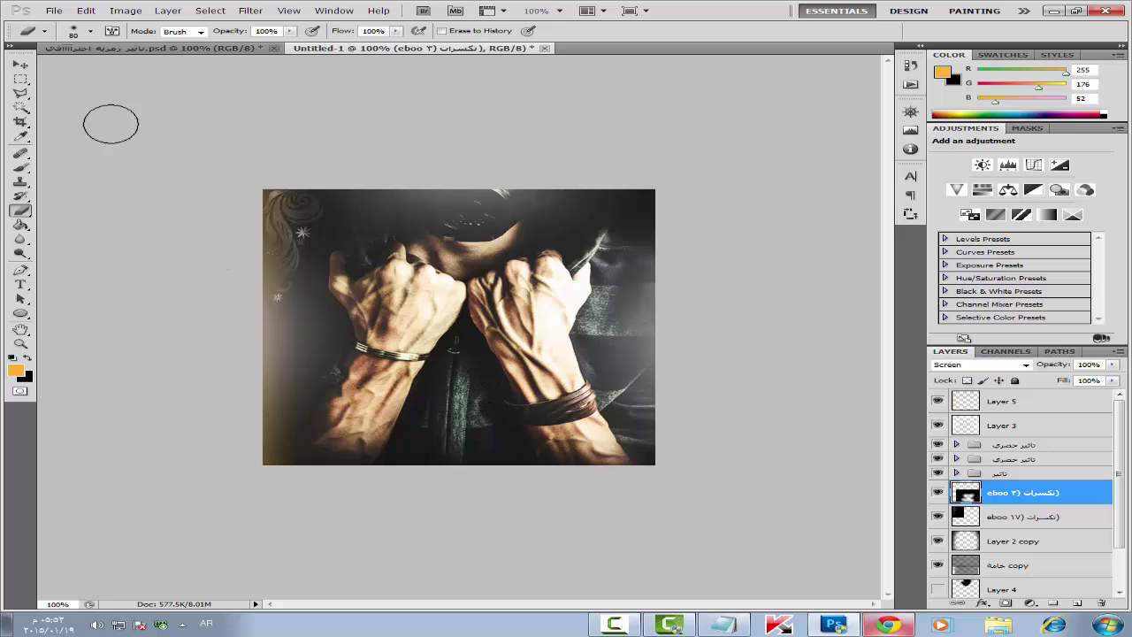
Place the fiery تكسرات eboo ٢٢ texture from the tixtr ibrahem folder into Untitled-1 above the eboo ٣ texture
left_click(21, 64)
left_click(53, 11)
left_click(139, 247)
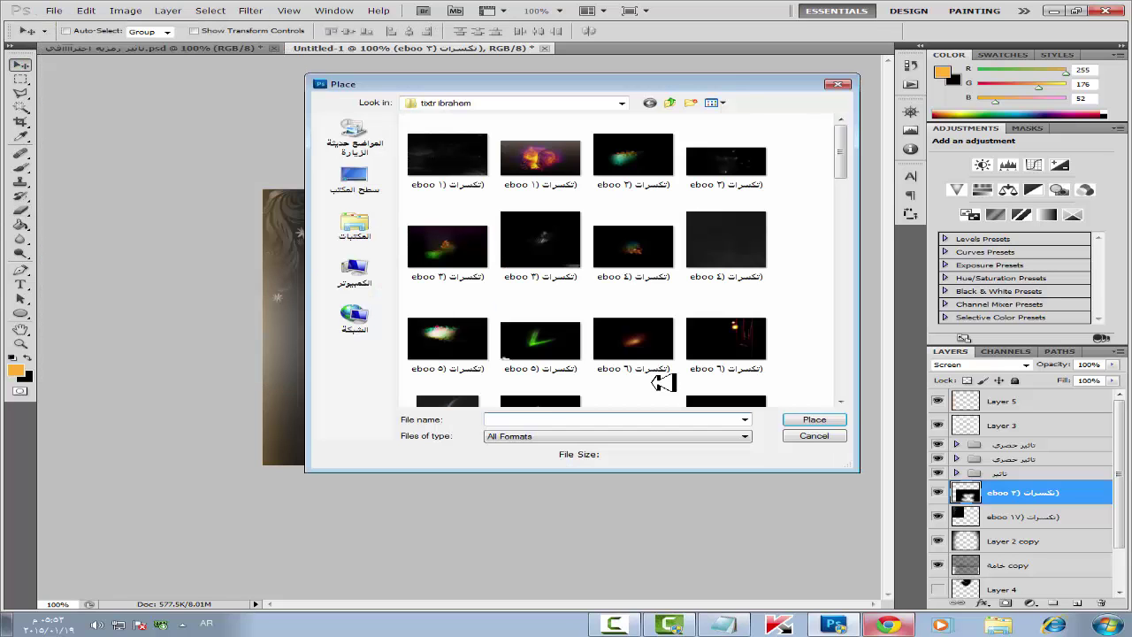
left_click(540, 339)
scroll(538, 266, "down", 9)
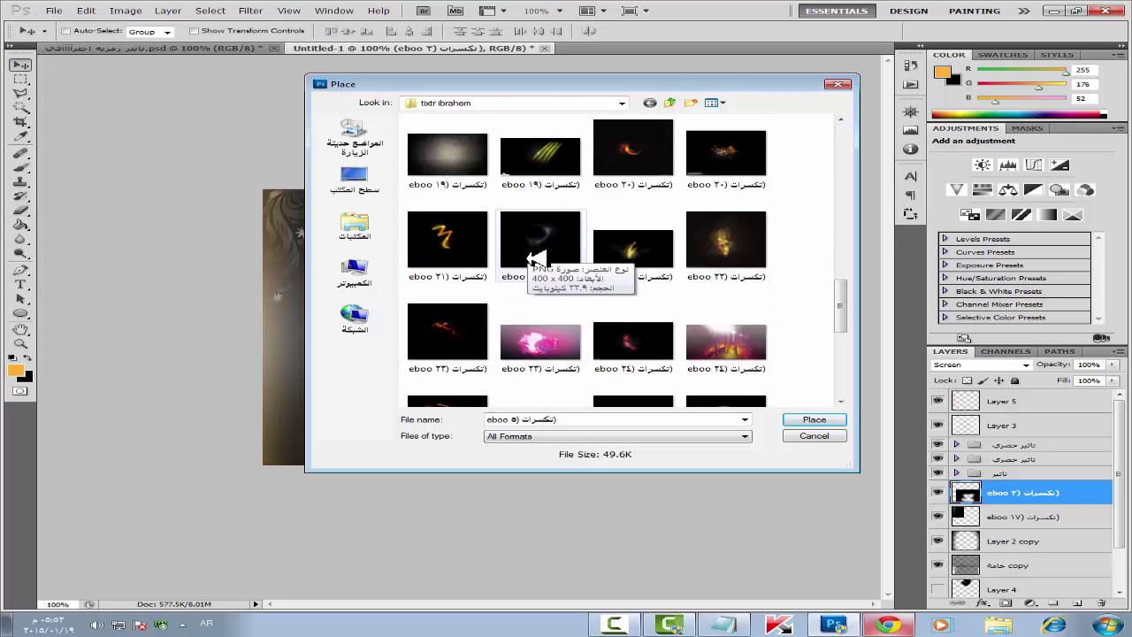
left_click(610, 155)
scroll(632, 259, "down", 3)
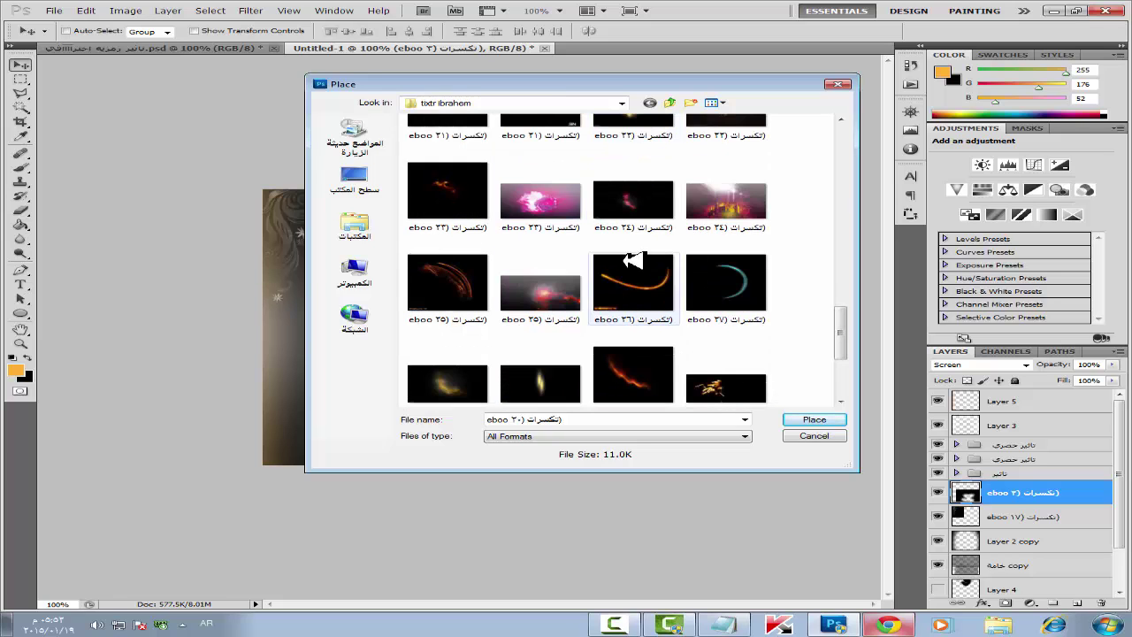
scroll(632, 301, "up", 3)
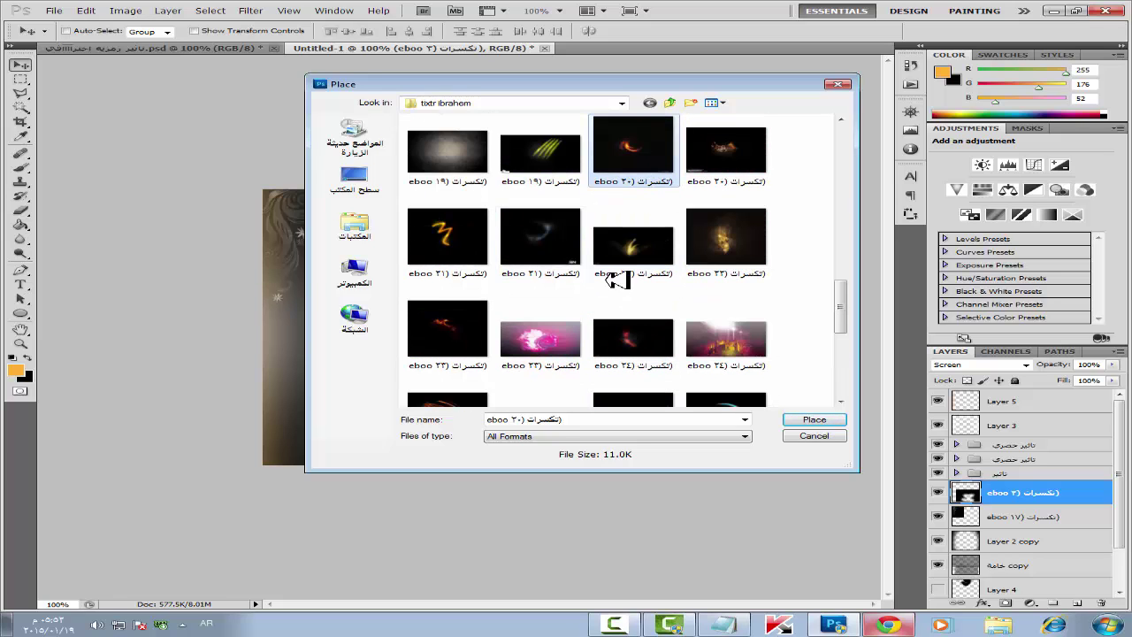
scroll(655, 305, "down", 6)
scroll(677, 314, "up", 3)
double_click(741, 222)
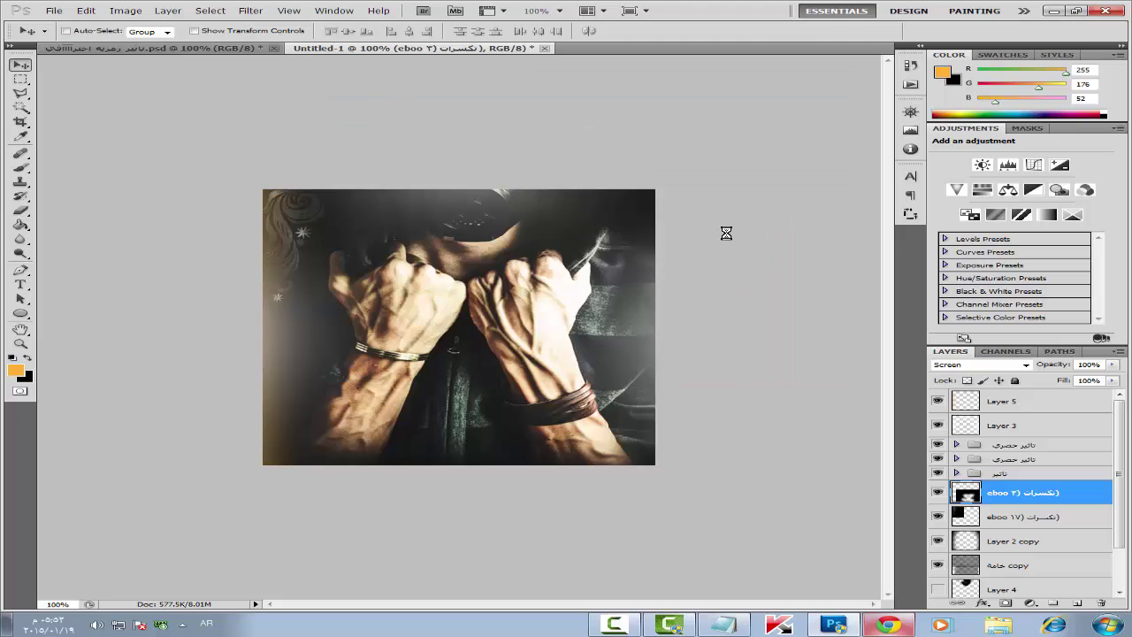
Blend the eboo ٢٢ texture in Screen mode and transform it to 66.21% scale and 22.86° rotation, with its flames over the lower-left forearm
left_click(1018, 366)
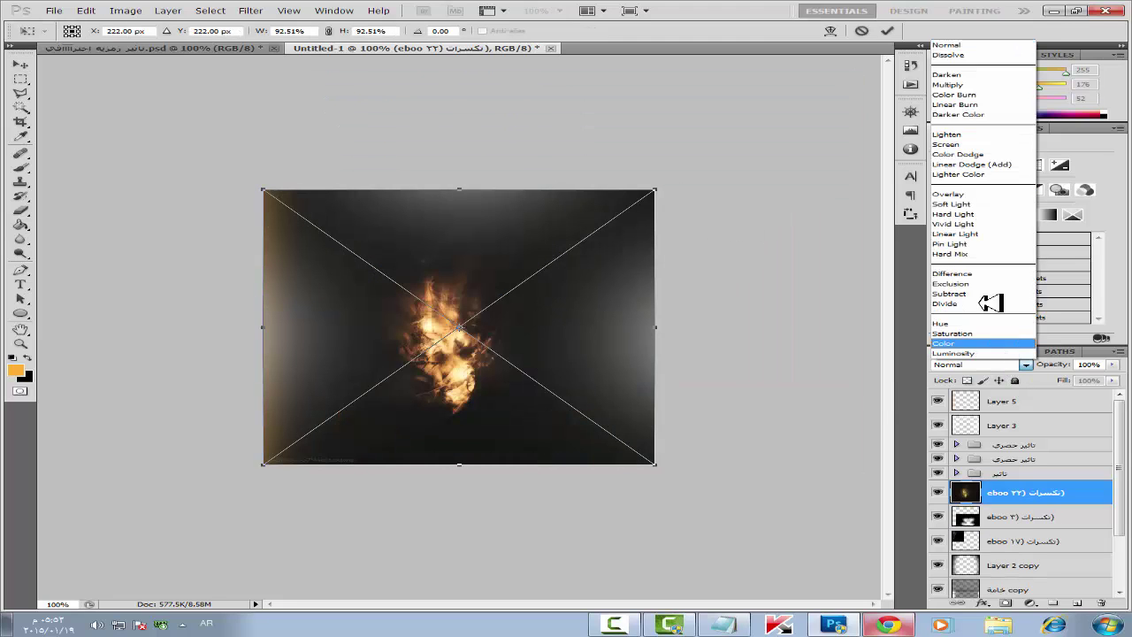
left_click(990, 145)
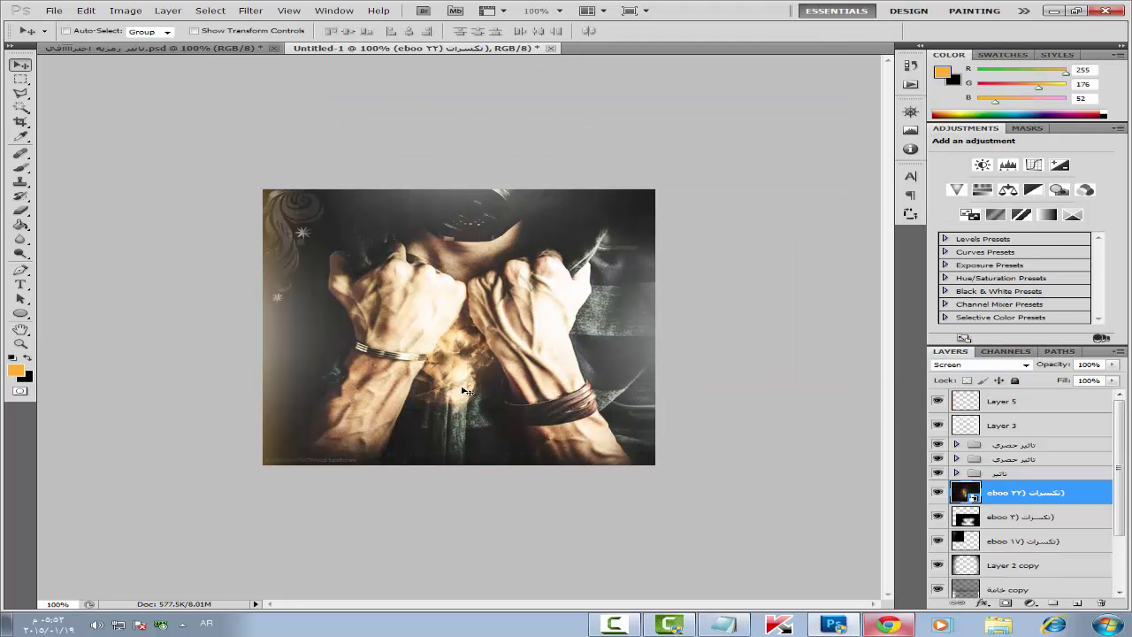
left_click_drag(542, 407, 462, 430)
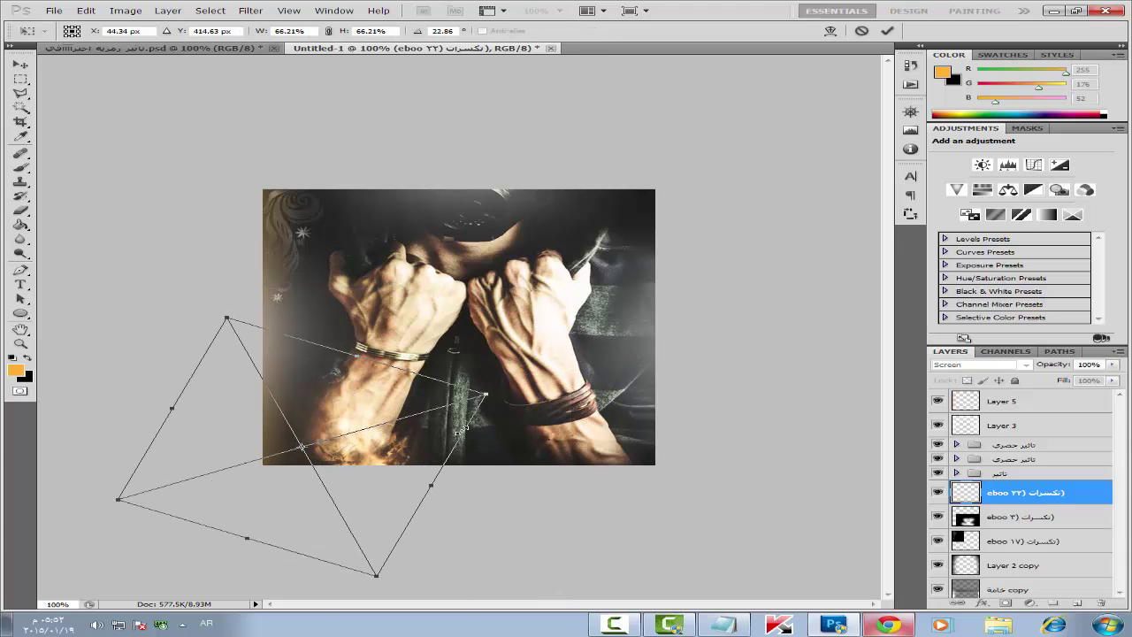
left_click_drag(375, 462, 421, 449)
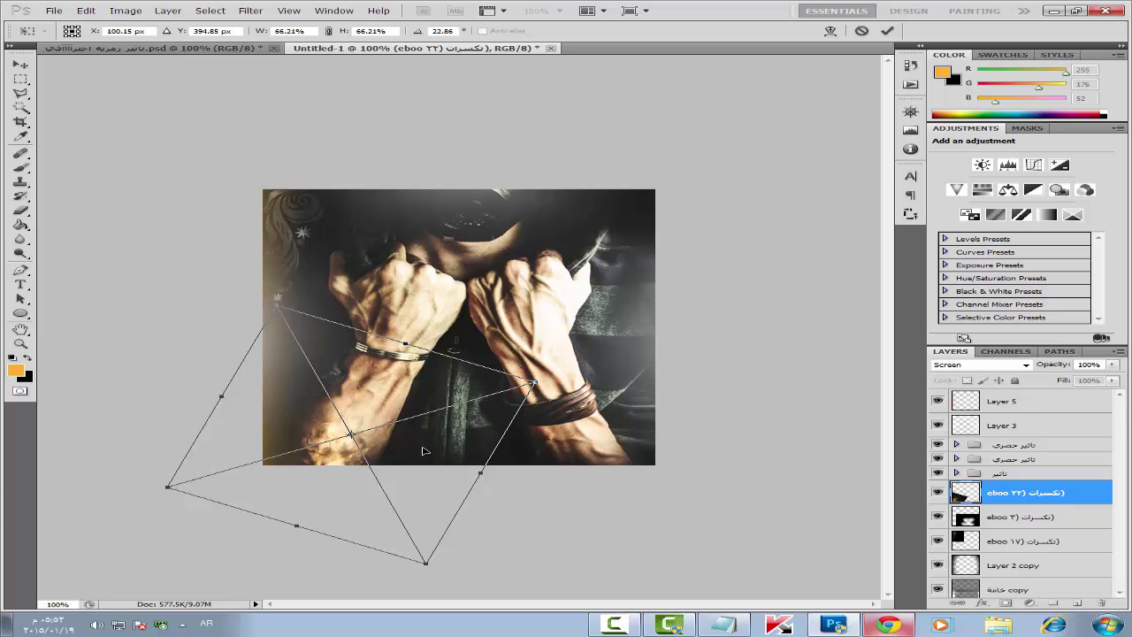
key("Return")
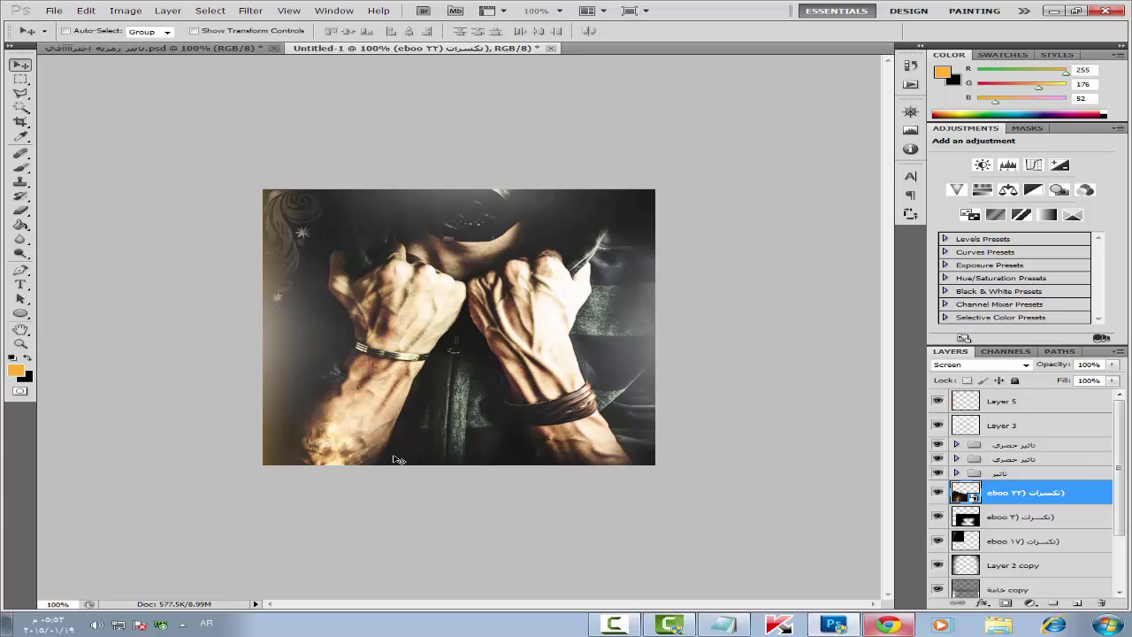
Rasterize the eboo ٢٢ texture, erase its excess around the flames with a 200 px eraser, and lower its opacity to 55%
left_click(21, 214)
left_click(357, 307)
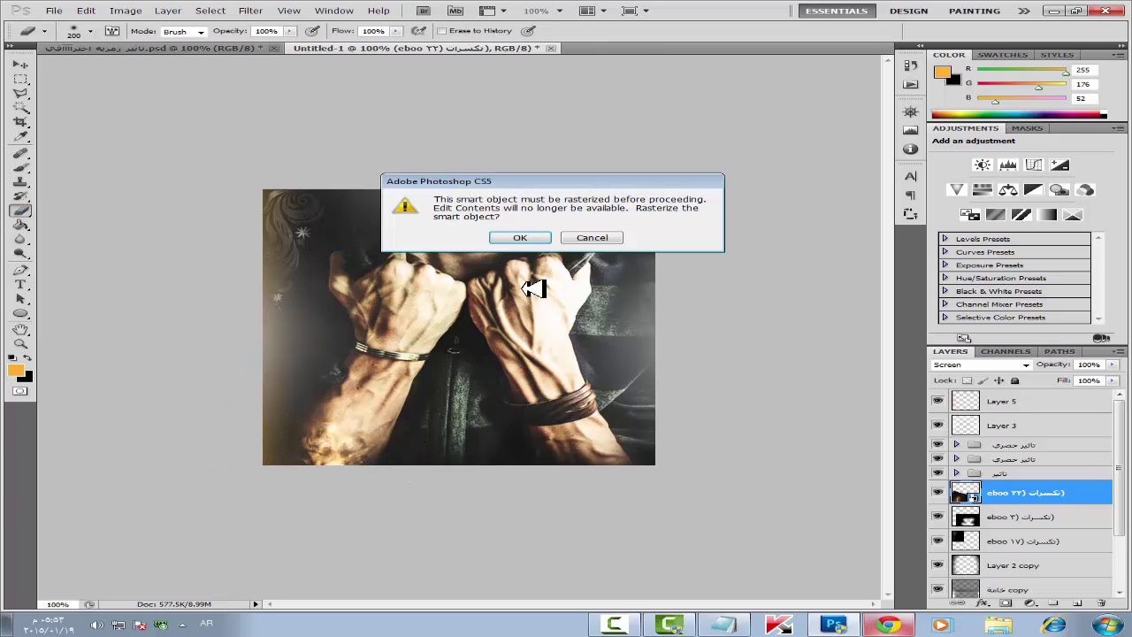
key("Return")
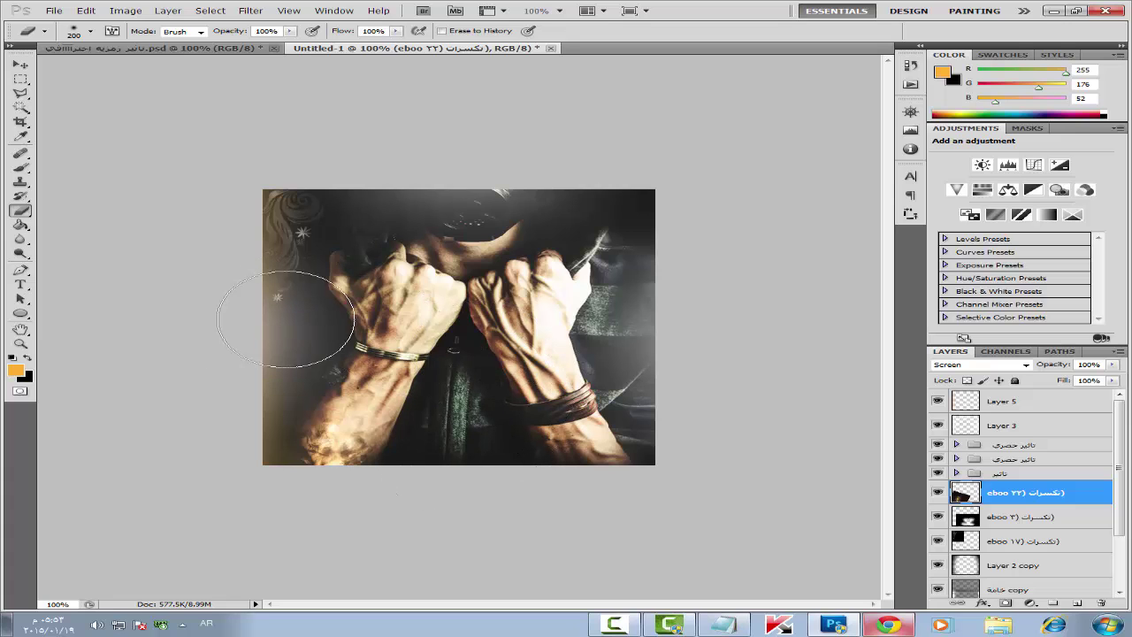
left_click(21, 66)
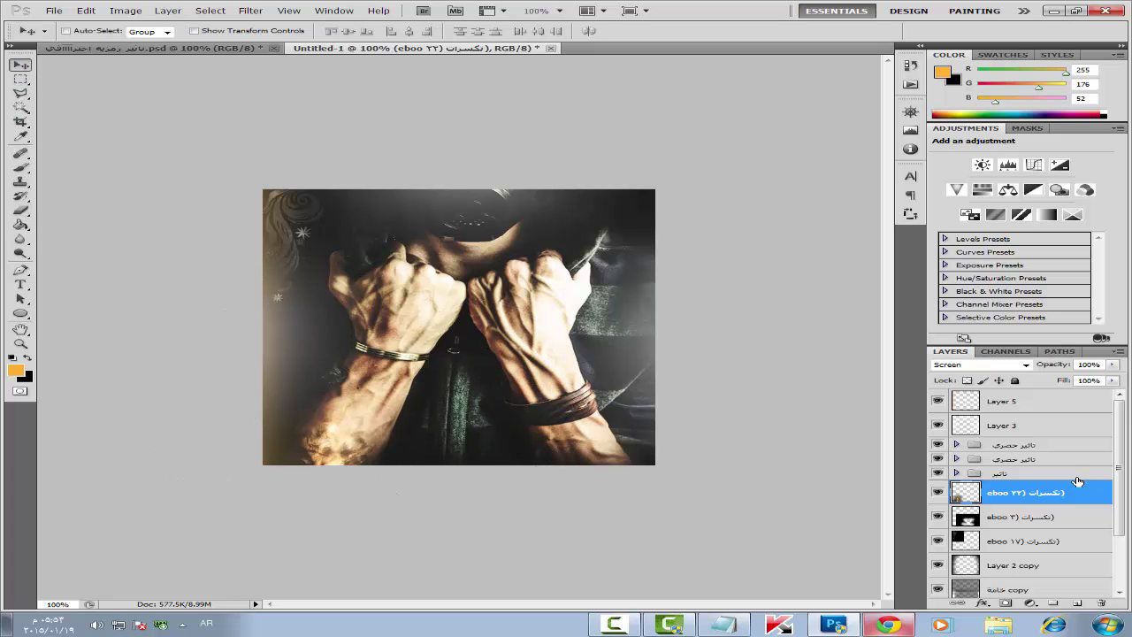
left_click_drag(1048, 366, 1002, 356)
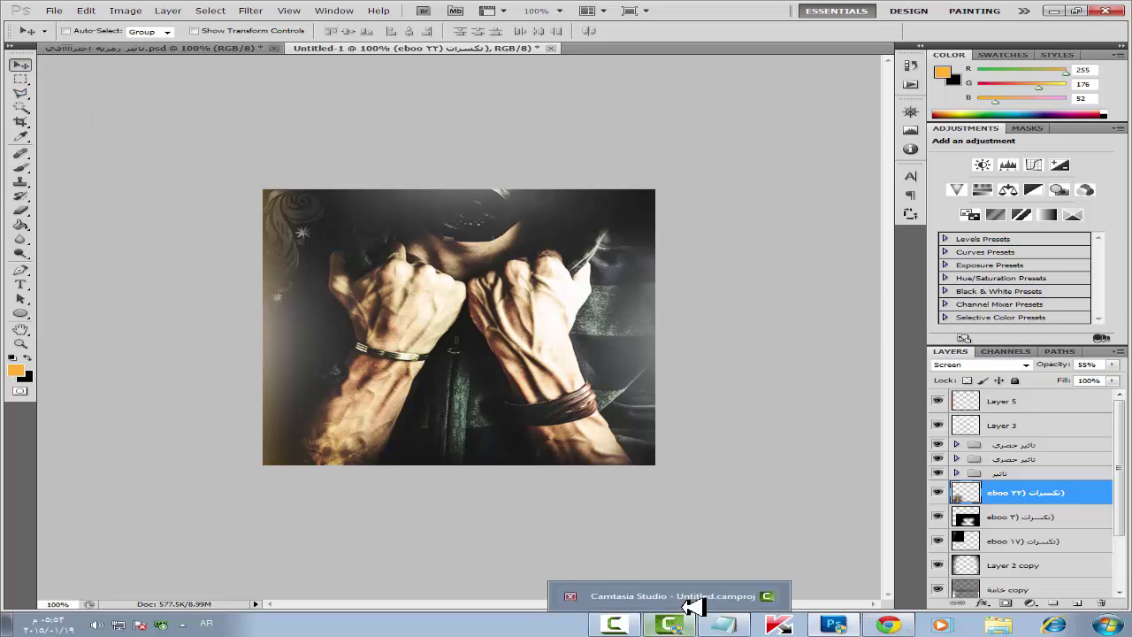
Switch to Notepad, add the line "نكتب عالصورة اللي نريده" below the existing notes, and minimize the window
left_click(745, 619)
left_click(507, 305)
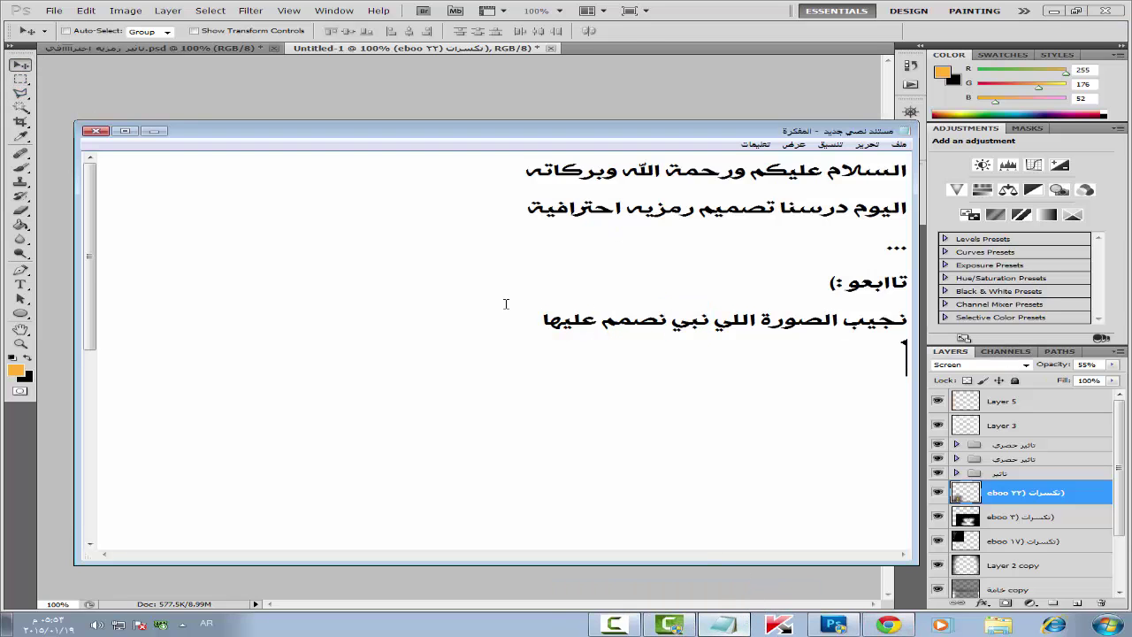
type("نكتب عالصورة اللي نريده")
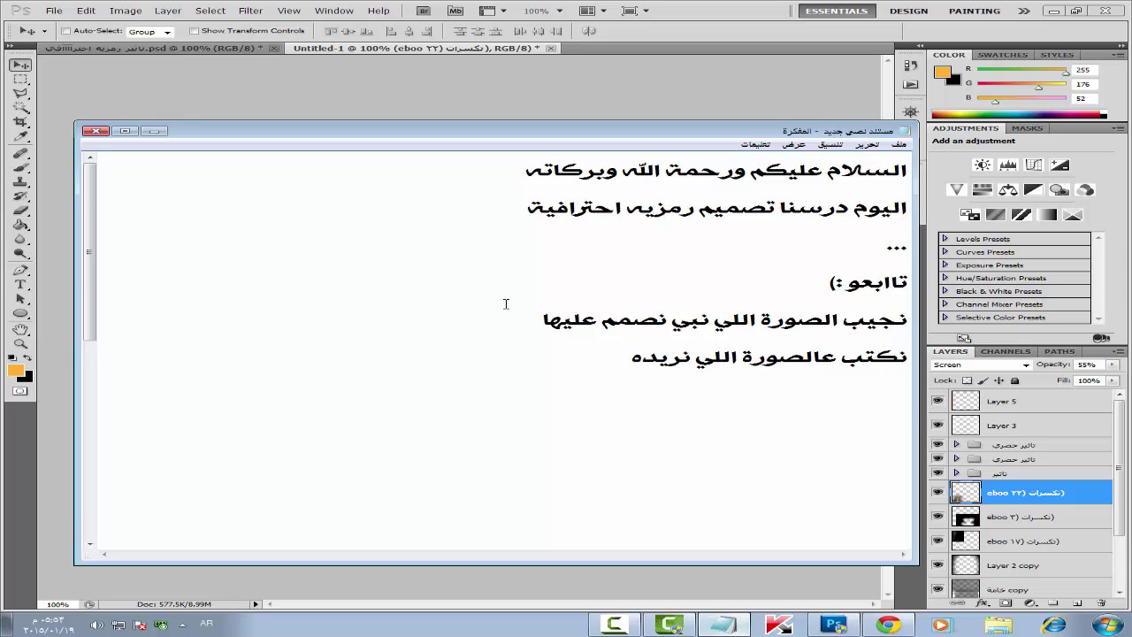
key("Return")
left_click(154, 130)
Add the text "سوف انتقم" in 34 pt Aldhabi between the forearms, on a new layer above Layer 5
left_click(22, 285)
left_click(1029, 407)
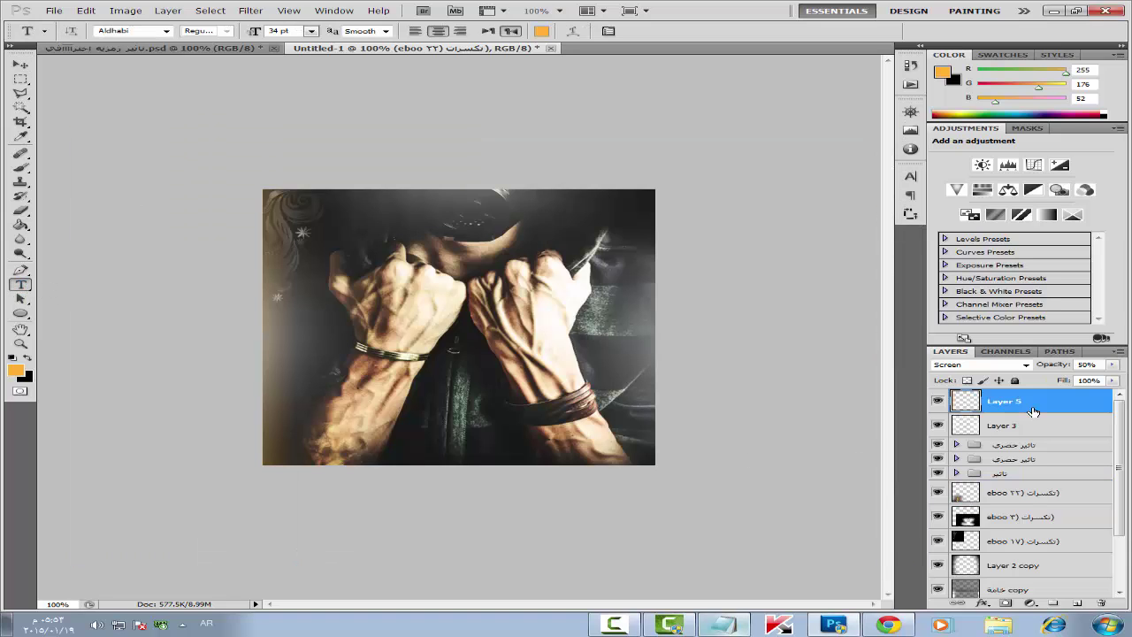
left_click(1077, 603)
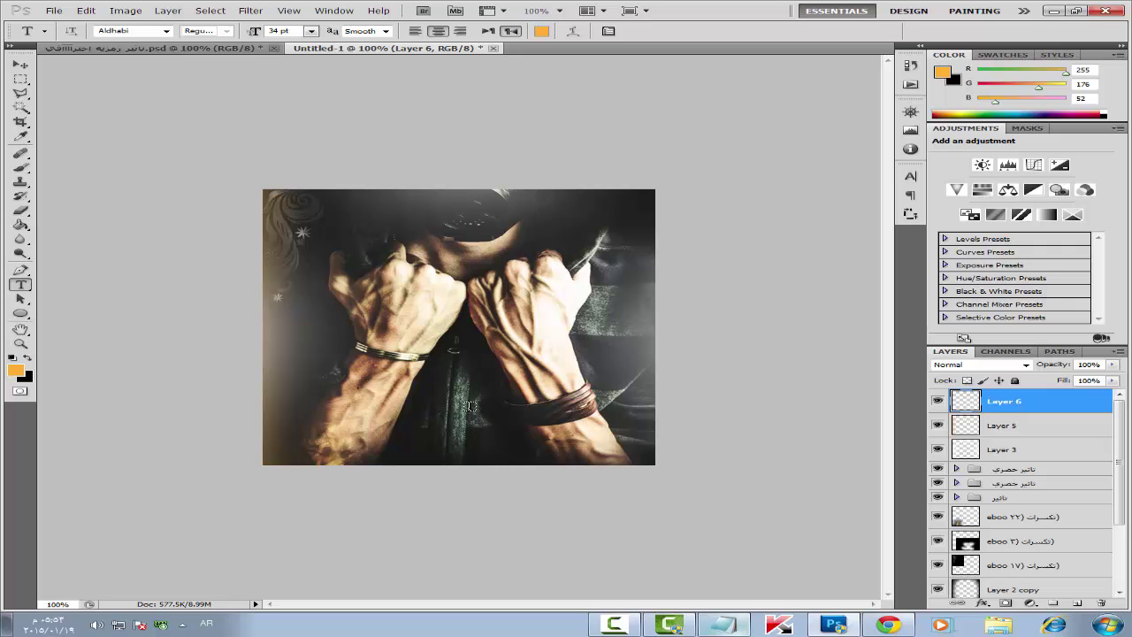
left_click(472, 409)
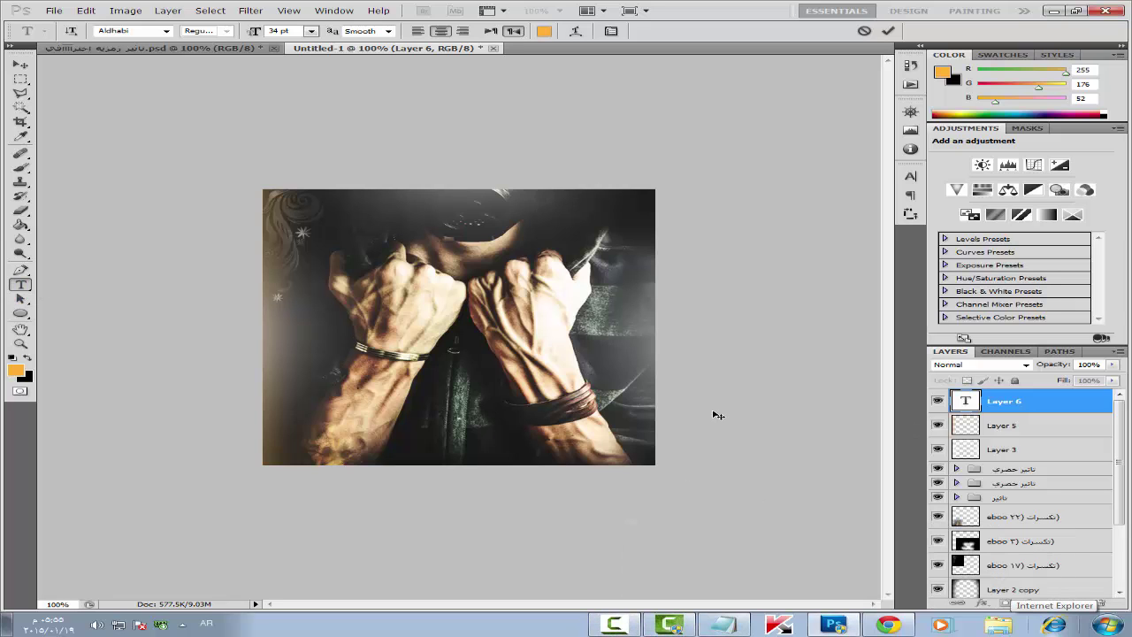
type("سوف انتقم")
left_click(888, 30)
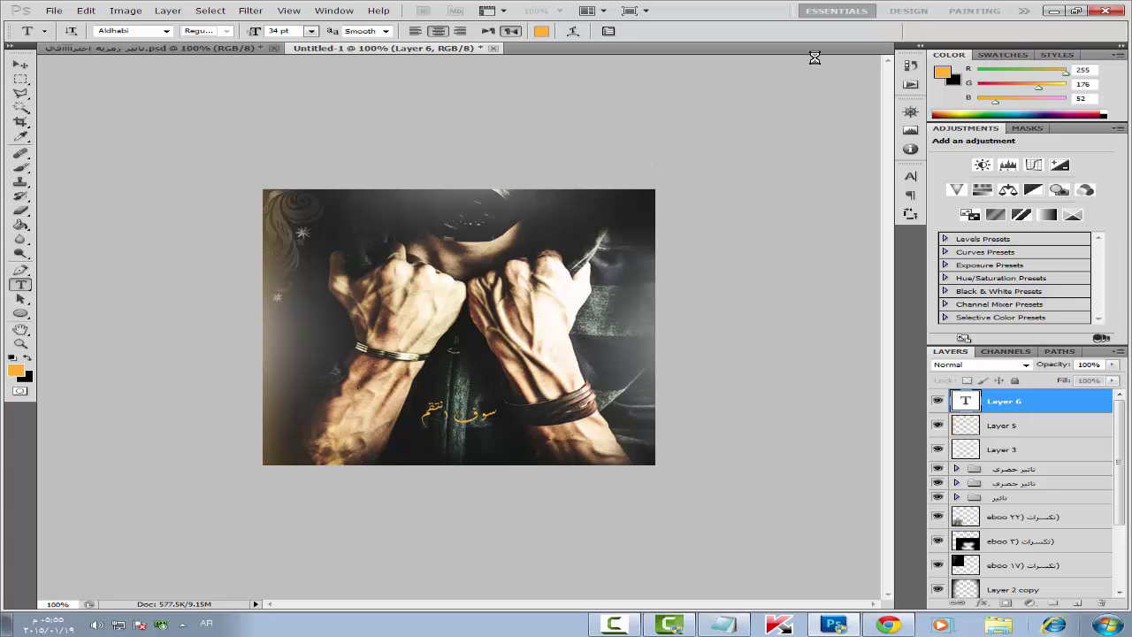
Cut the word انتقم out of the caption and enlarge the remaining word سوف to 65 pt
left_click_drag(454, 412, 399, 413)
key("ctrl+c")
key("BackSpace")
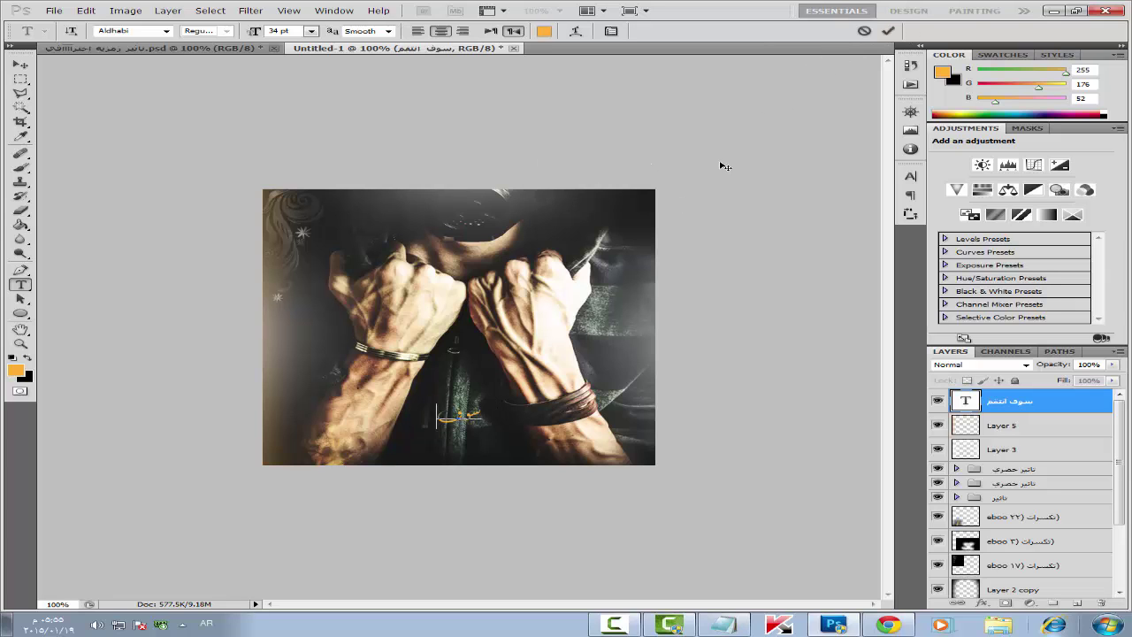
left_click(889, 31)
left_click_drag(249, 32, 290, 37)
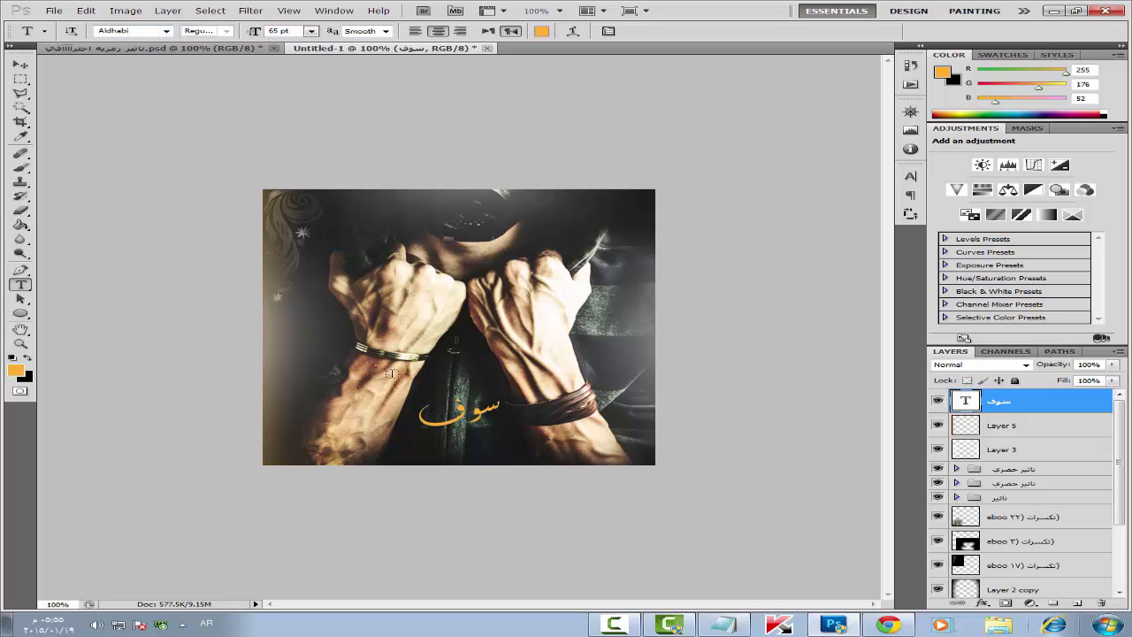
Recolor the word سوف to yellow (RGB 247, 202, 65) and move it down to the picture's bottom edge
double_click(457, 408)
left_click(16, 370)
left_click(816, 436)
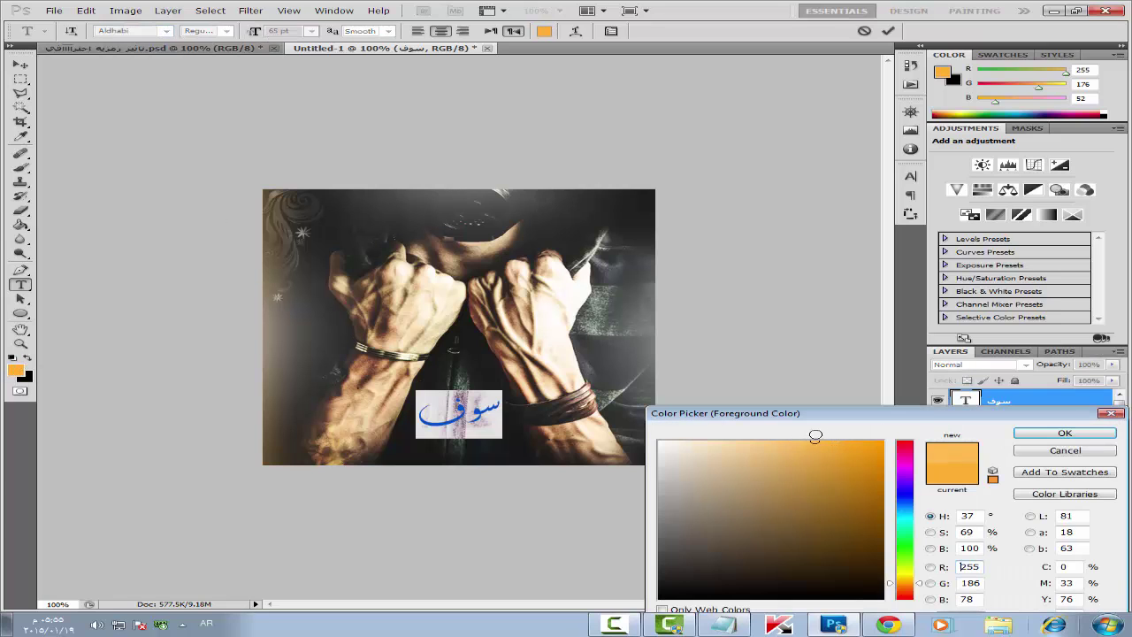
left_click(912, 580)
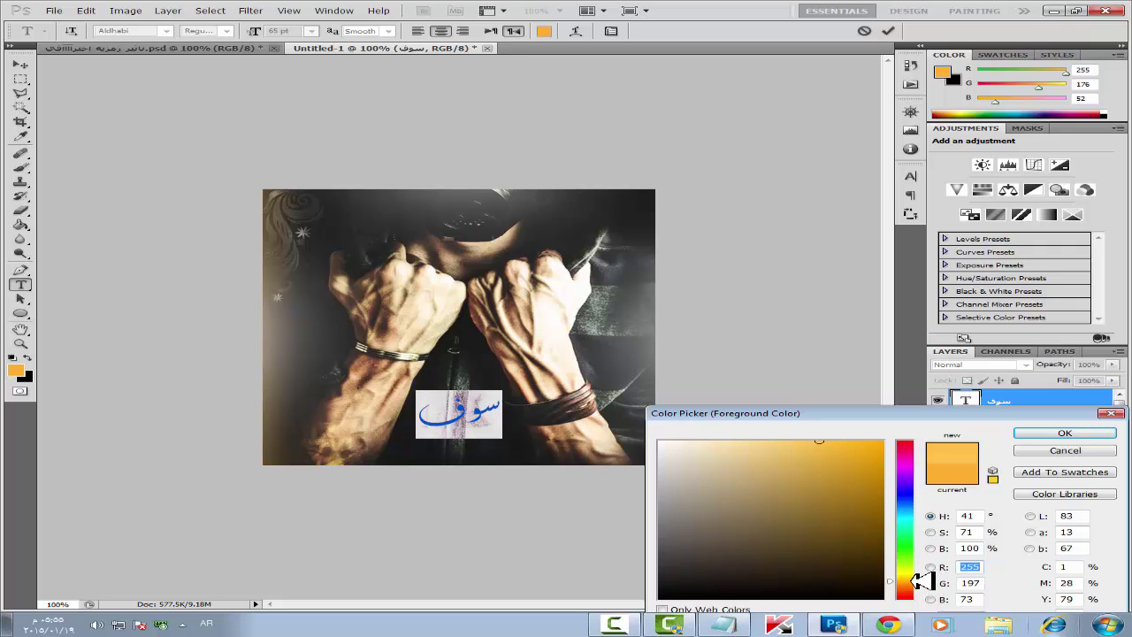
left_click_drag(915, 581, 915, 578)
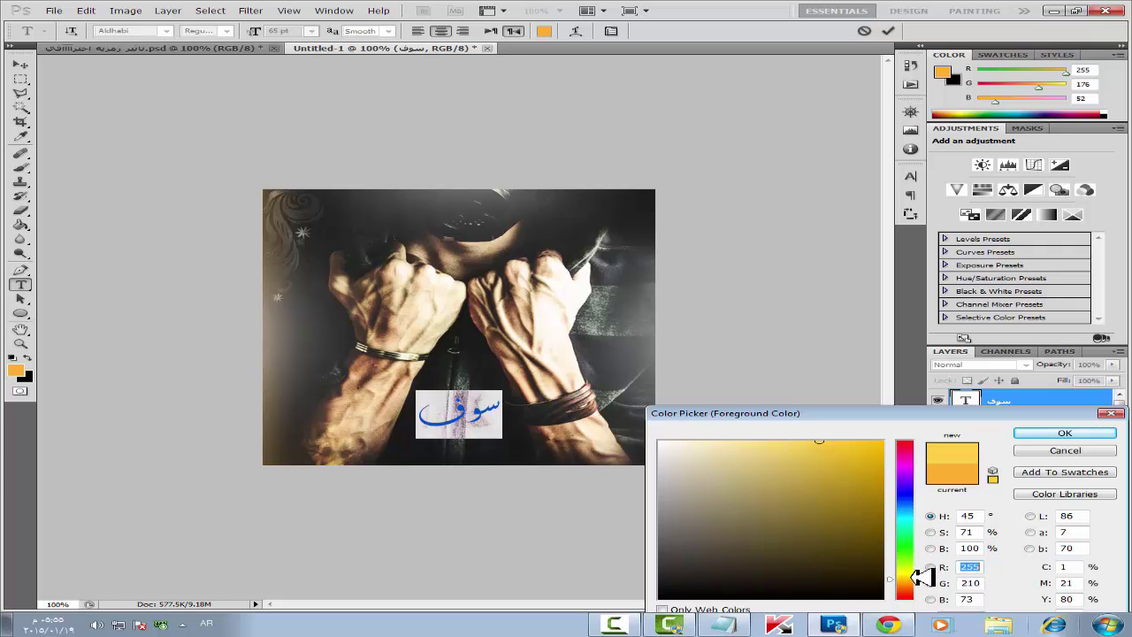
left_click(827, 443)
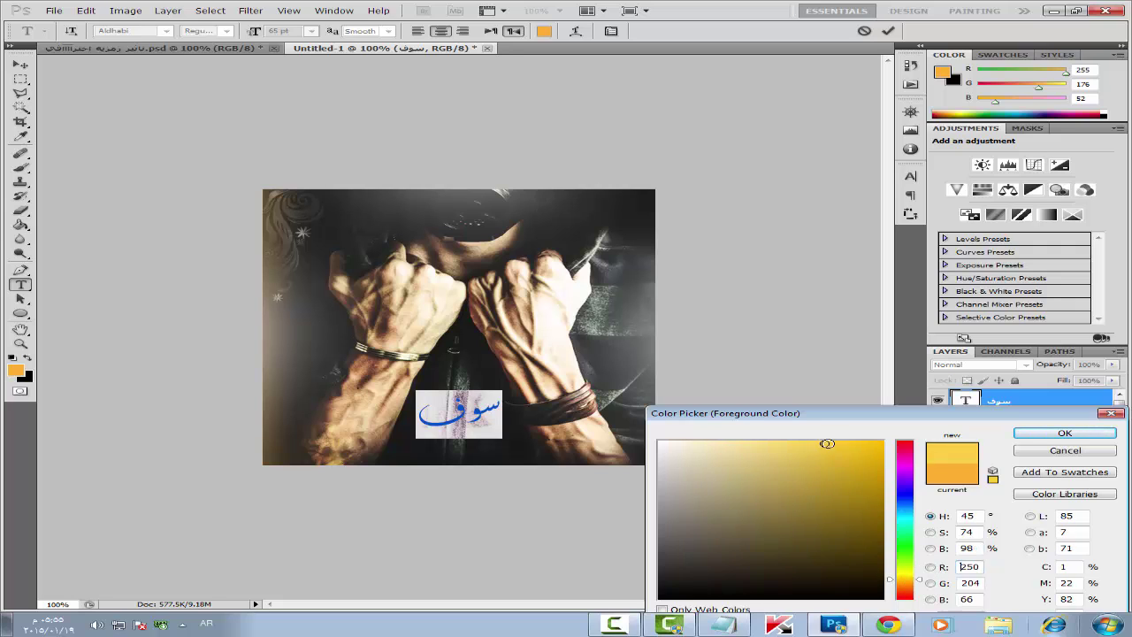
left_click(1077, 434)
left_click(20, 64)
left_click_drag(389, 332, 402, 341)
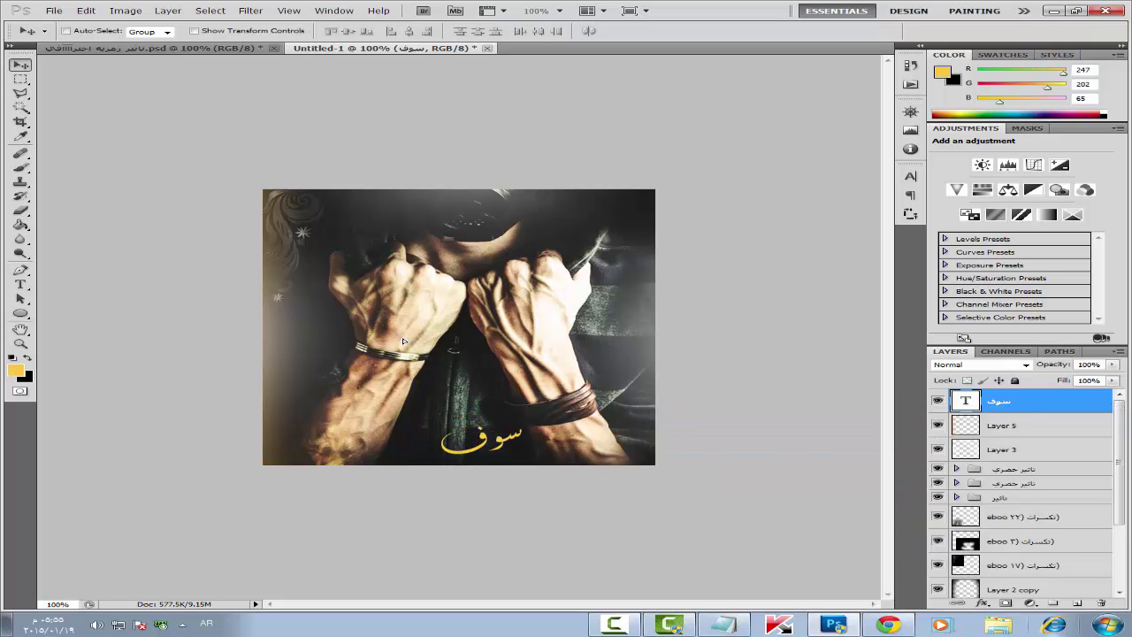
Add a separate 34 pt text layer reading "انتقم لكن بهدوء" to the left of the word سوف
left_click(18, 286)
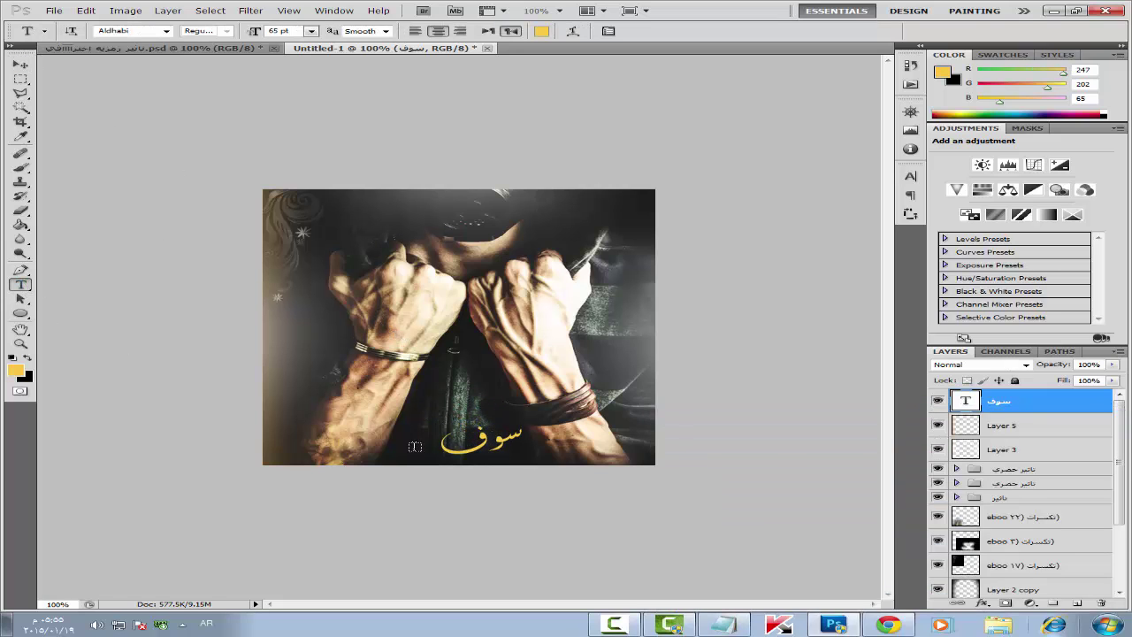
left_click(415, 447)
key("ctrl+v")
type("لك")
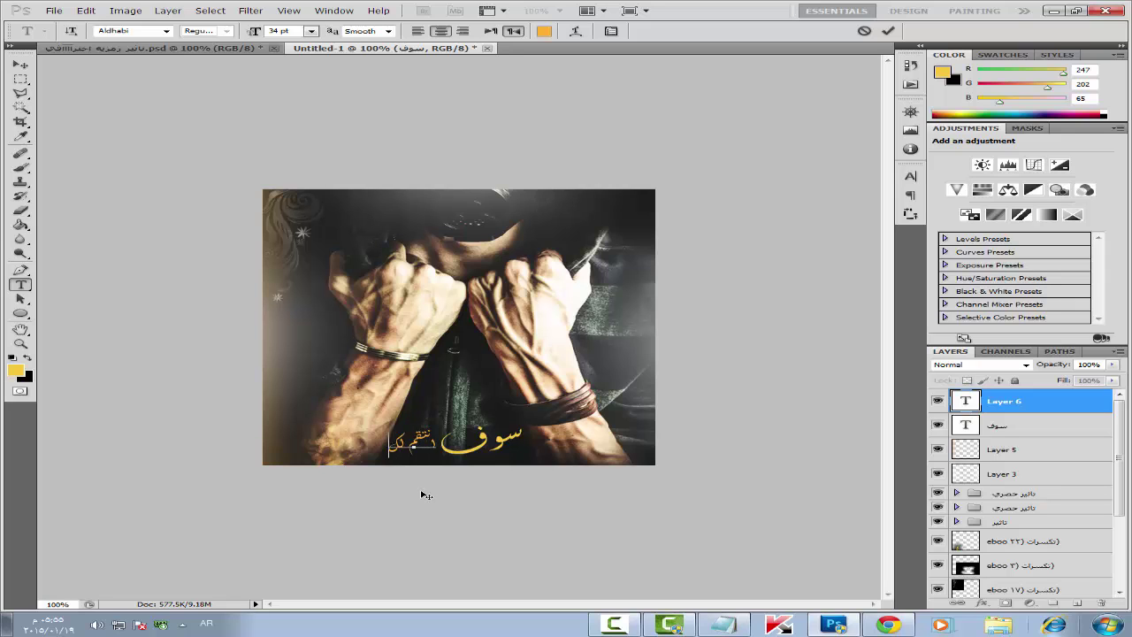
type("ن بهدوء")
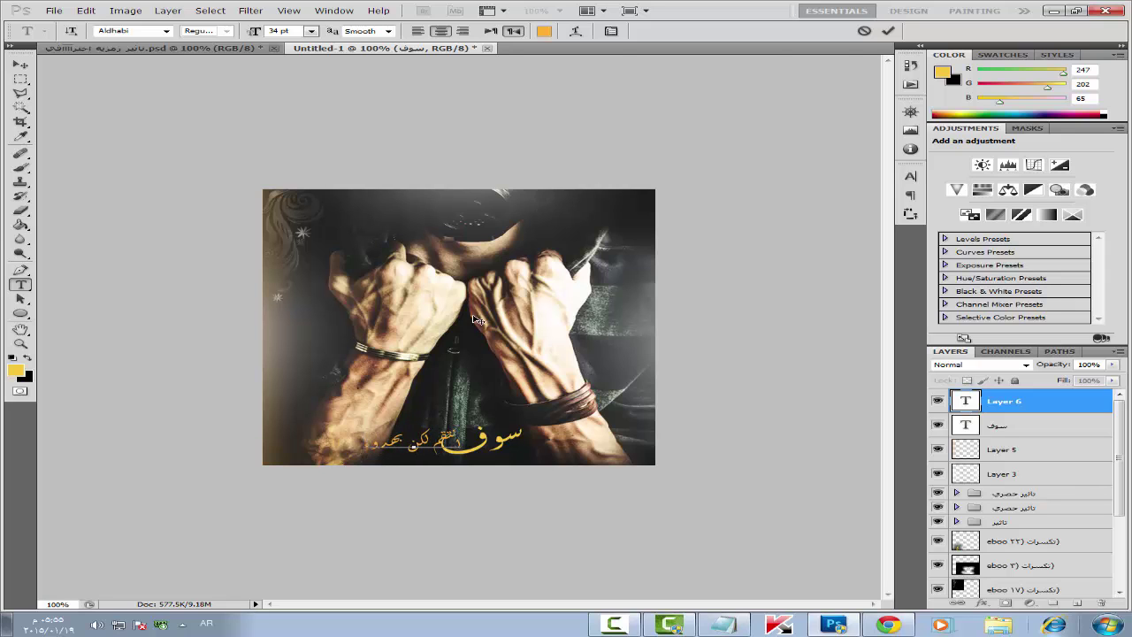
left_click(888, 31)
Try several Arabic fonts on the "انتقم لكن بهدوء" text and set it to _PDMS_Saleem_QuranFont
left_click(166, 31)
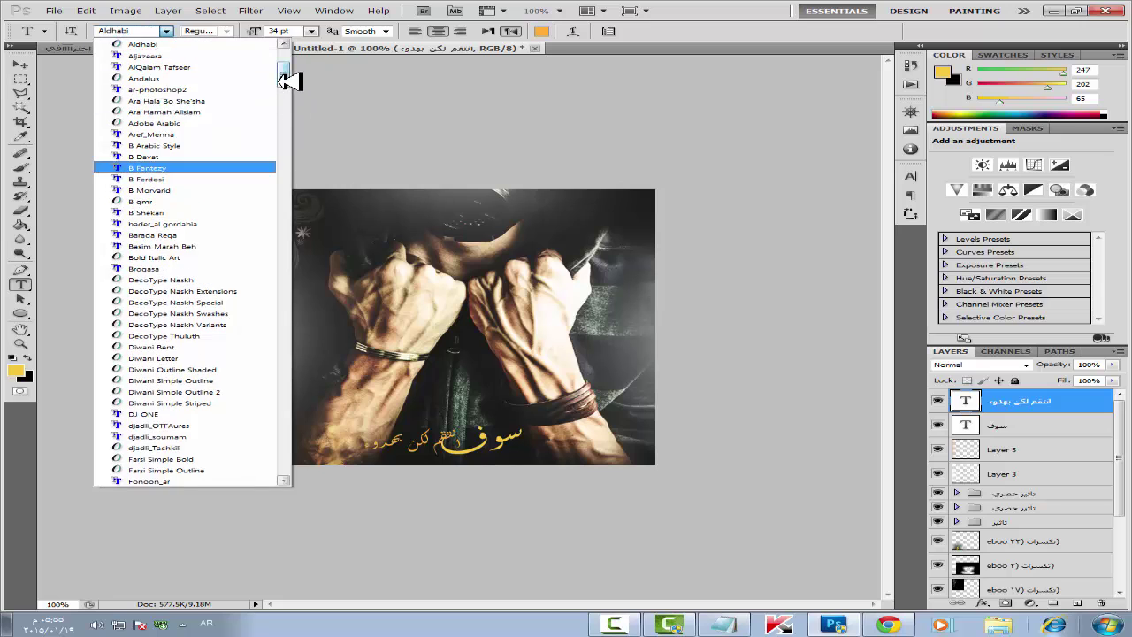
left_click_drag(283, 81, 286, 202)
left_click(190, 378)
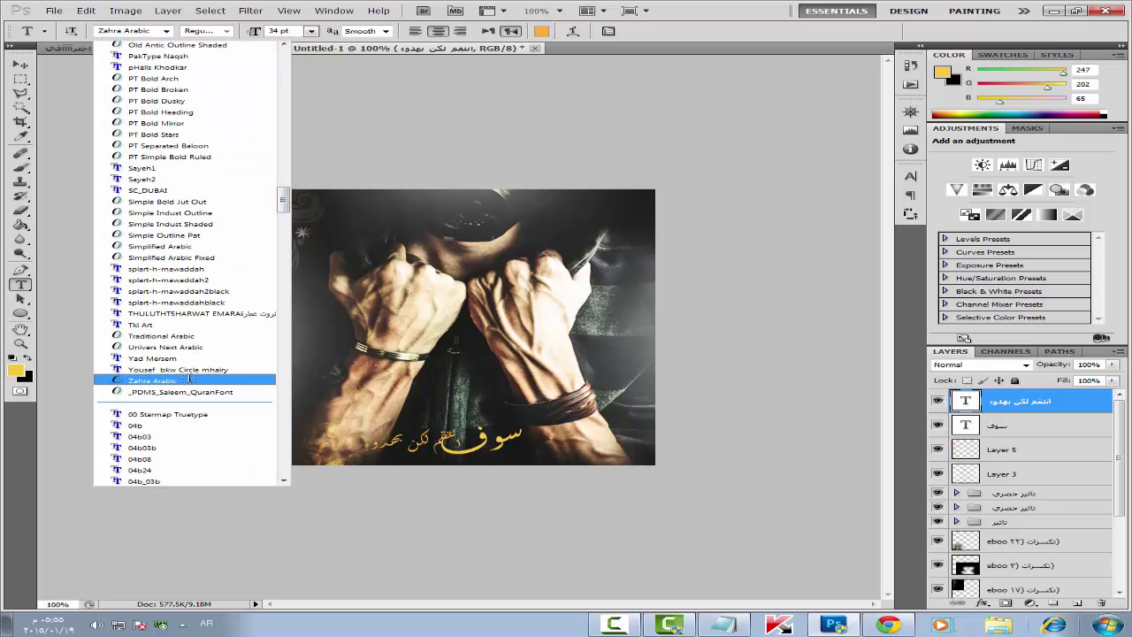
key("Up")
key("Up")
key("Up")
key("Up")
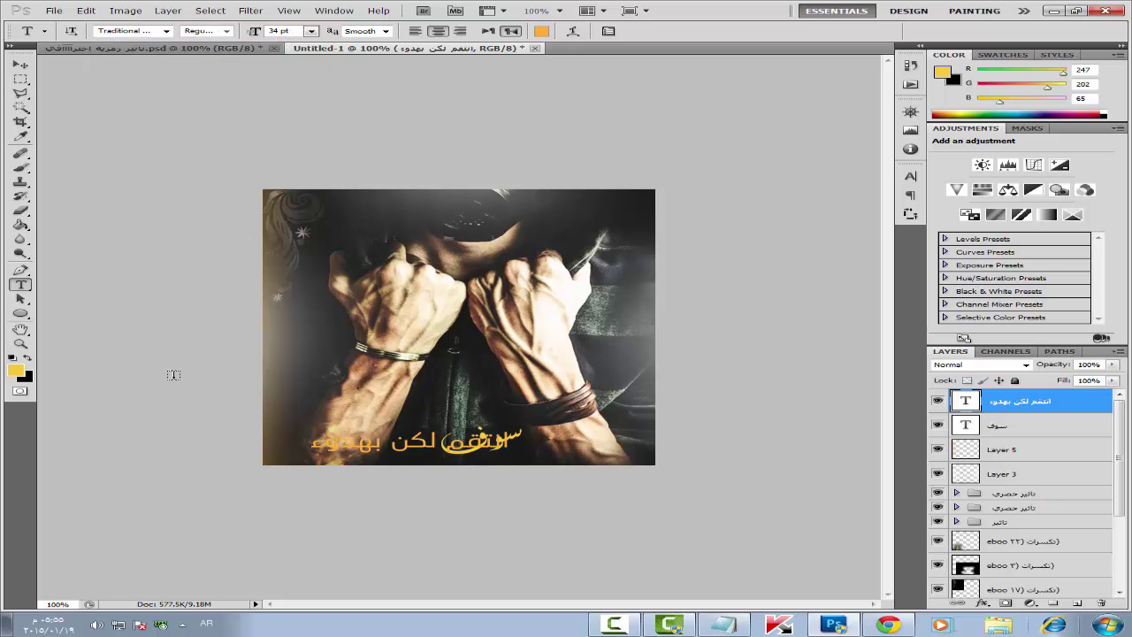
key("Up")
key("Up")
key("Up")
key("Up")
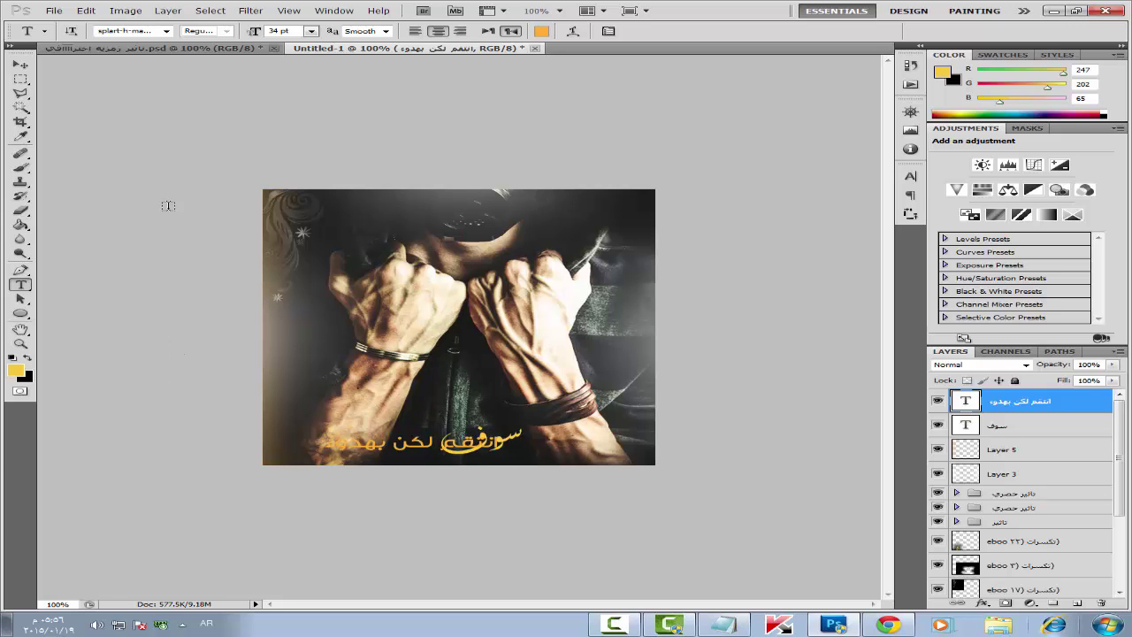
left_click(165, 31)
left_click(222, 139)
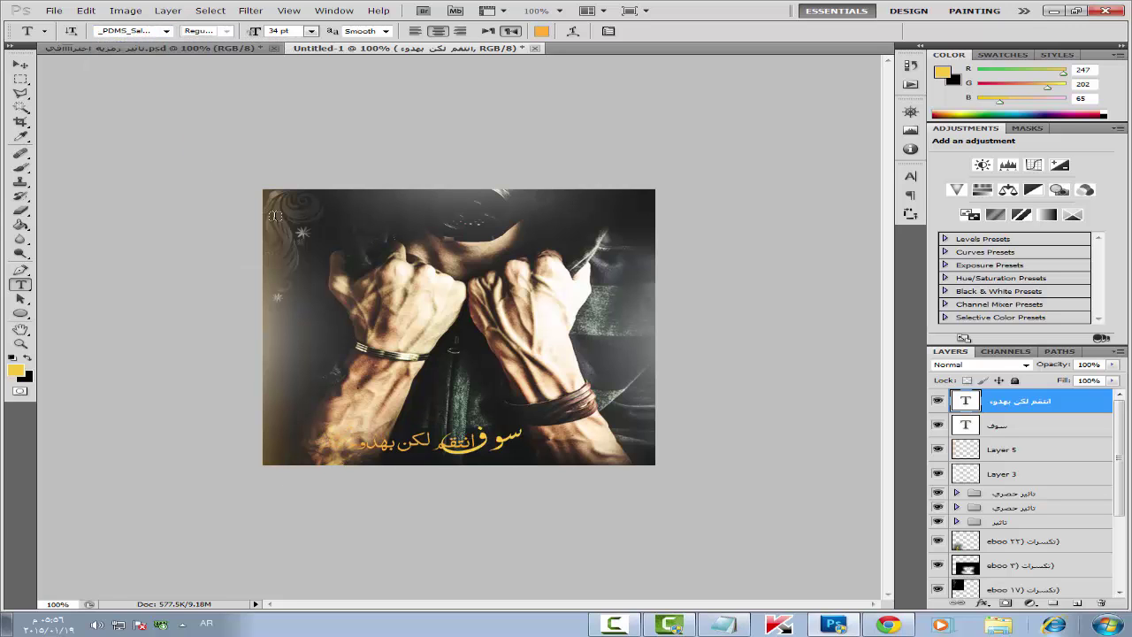
Recolor the "انتقم لكن بهدوء" text to white (RGB 255, 255, 255)
triple_click(417, 440)
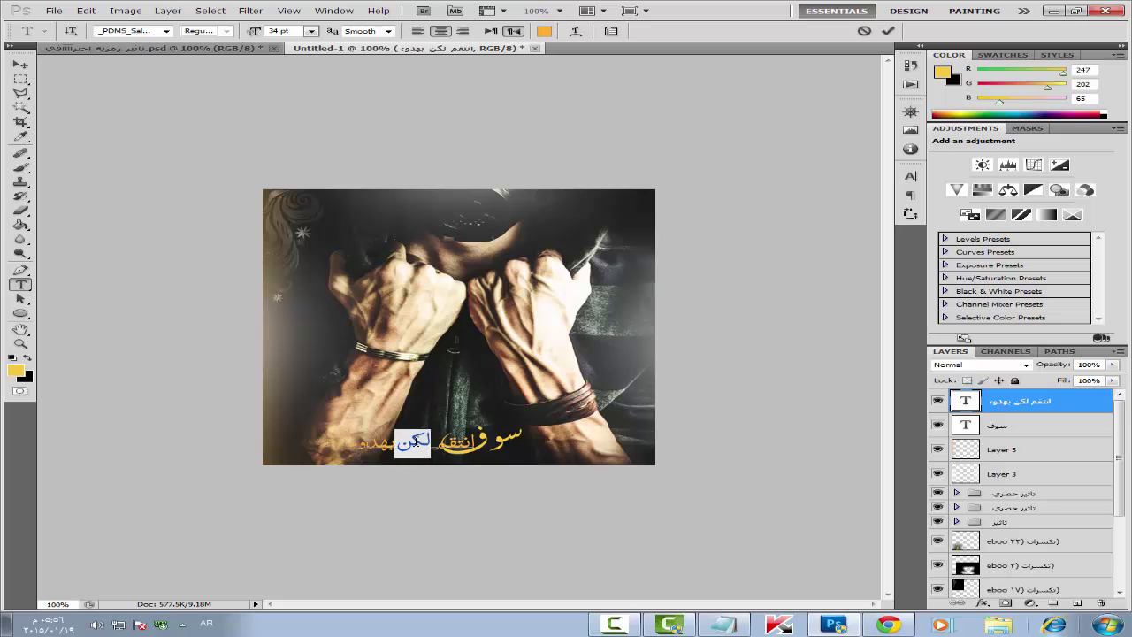
left_click(18, 369)
left_click(659, 440)
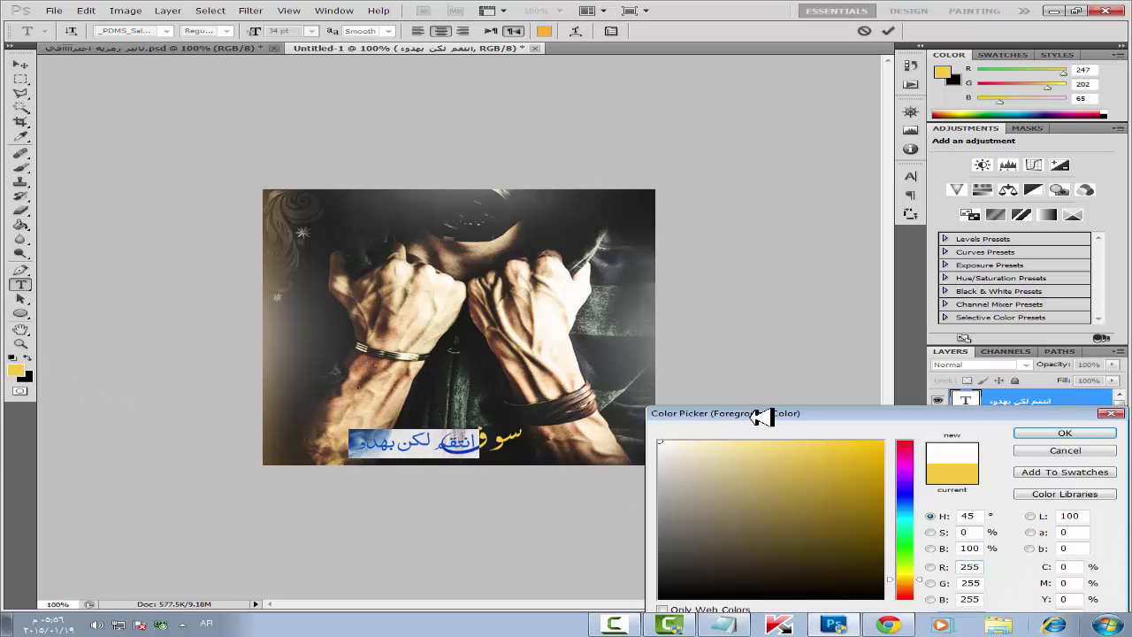
left_click(1073, 434)
Reduce the "انتقم لكن بهدوء" text to 29 pt and position it directly to the left of the word سوف
left_click(19, 71)
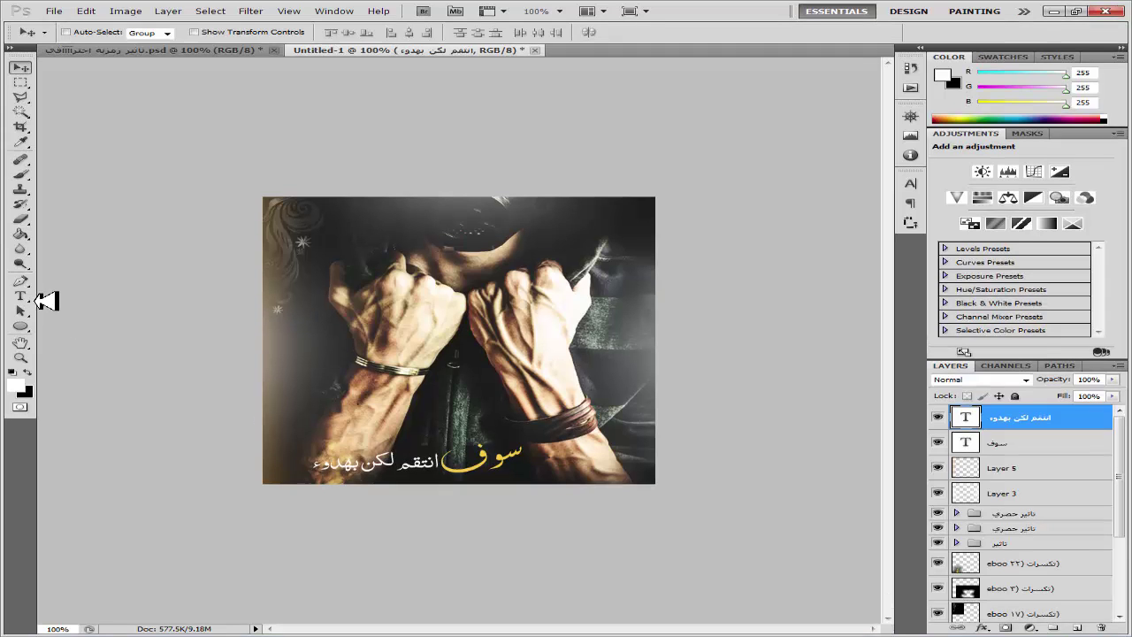
left_click(21, 297)
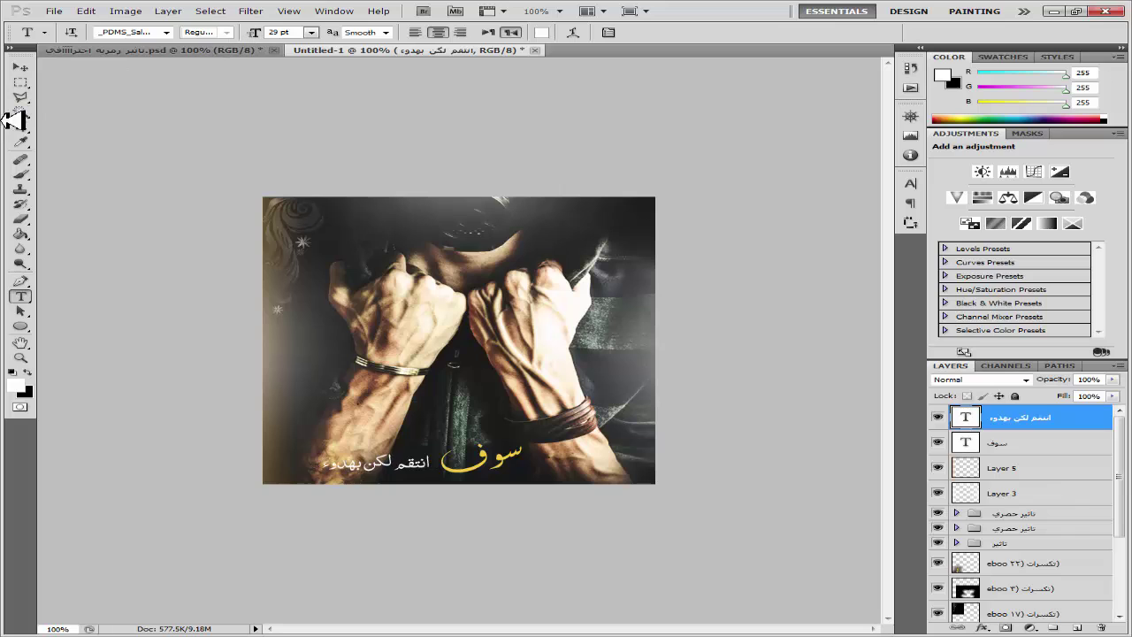
left_click(21, 69)
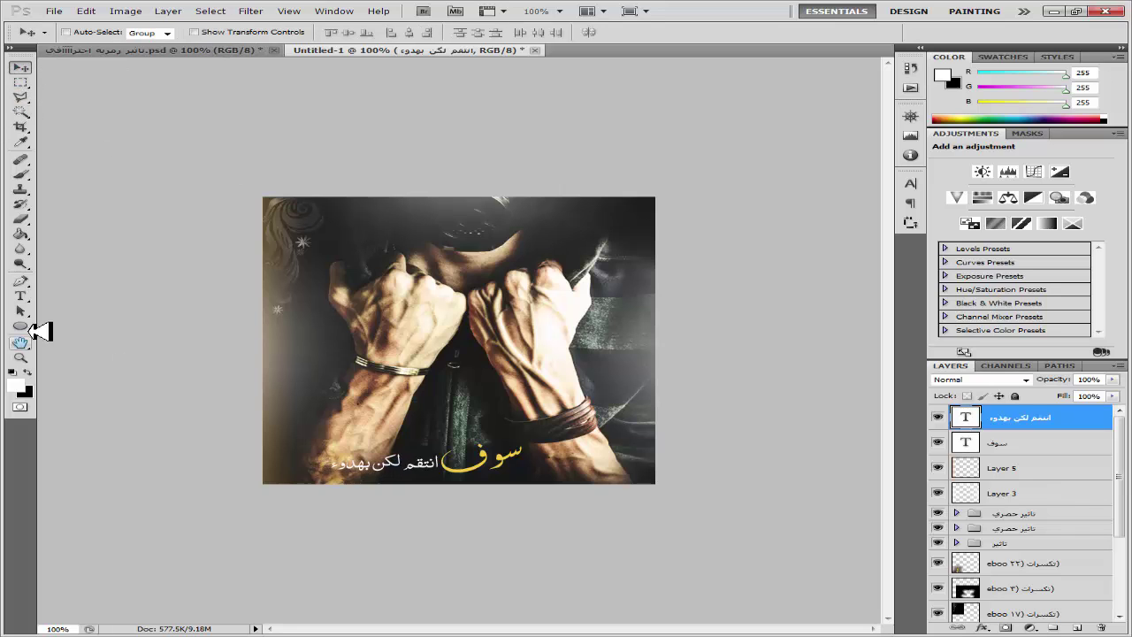
Draw a white rectangle shape over the "انتقم لكن بهدوء" text and lower its opacity to 18%
left_click(21, 326)
left_click(62, 324)
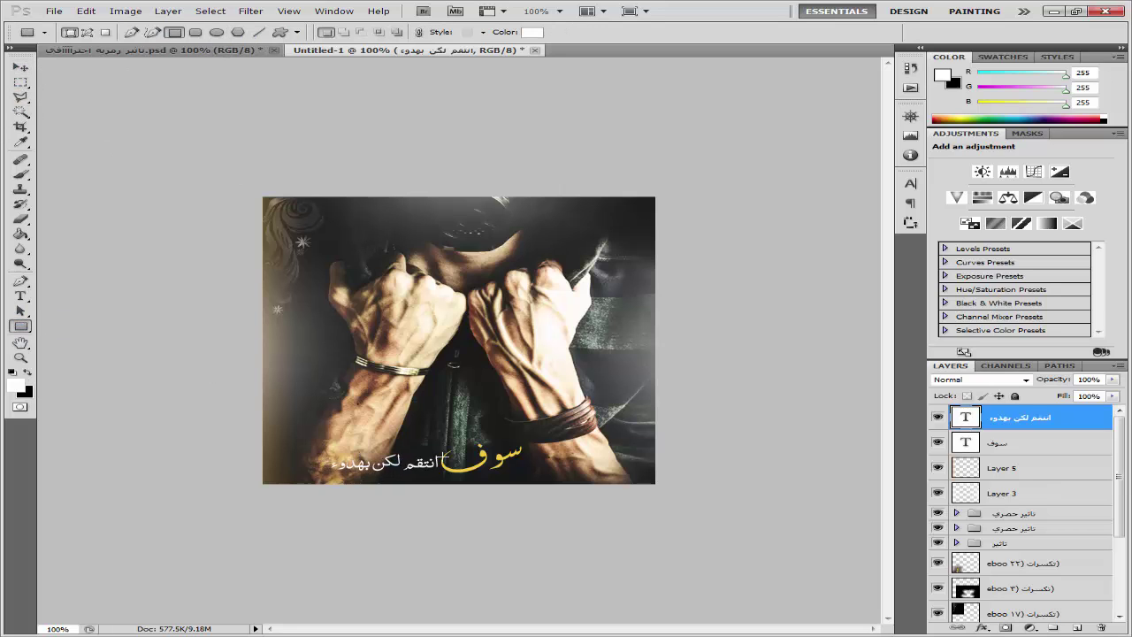
left_click_drag(337, 467, 335, 468)
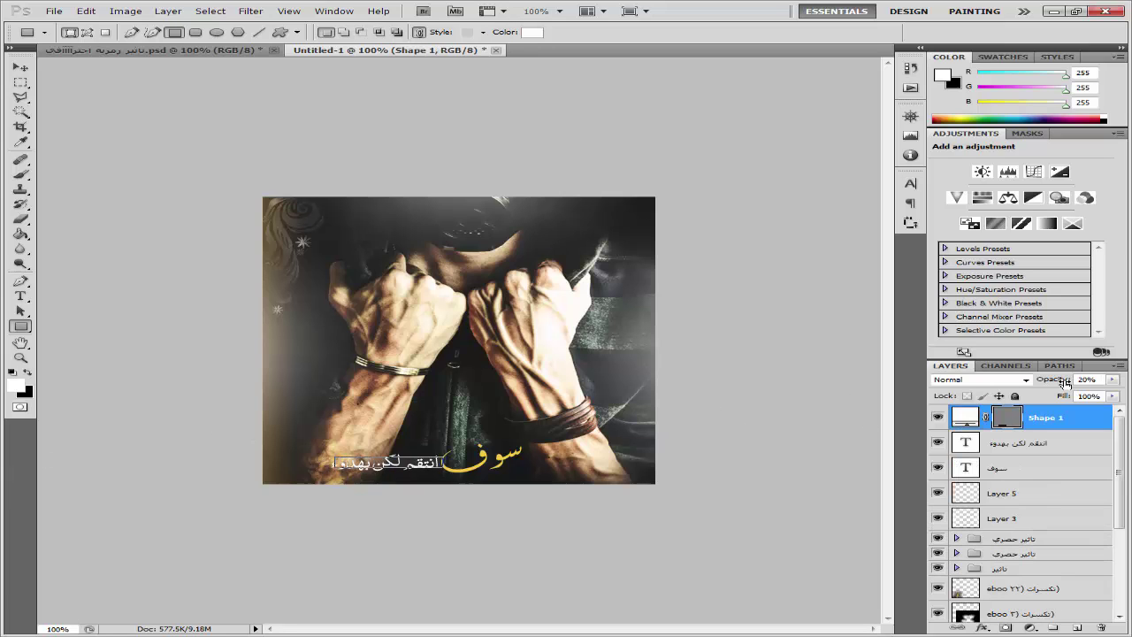
left_click_drag(1065, 383, 1062, 382)
left_click(21, 68)
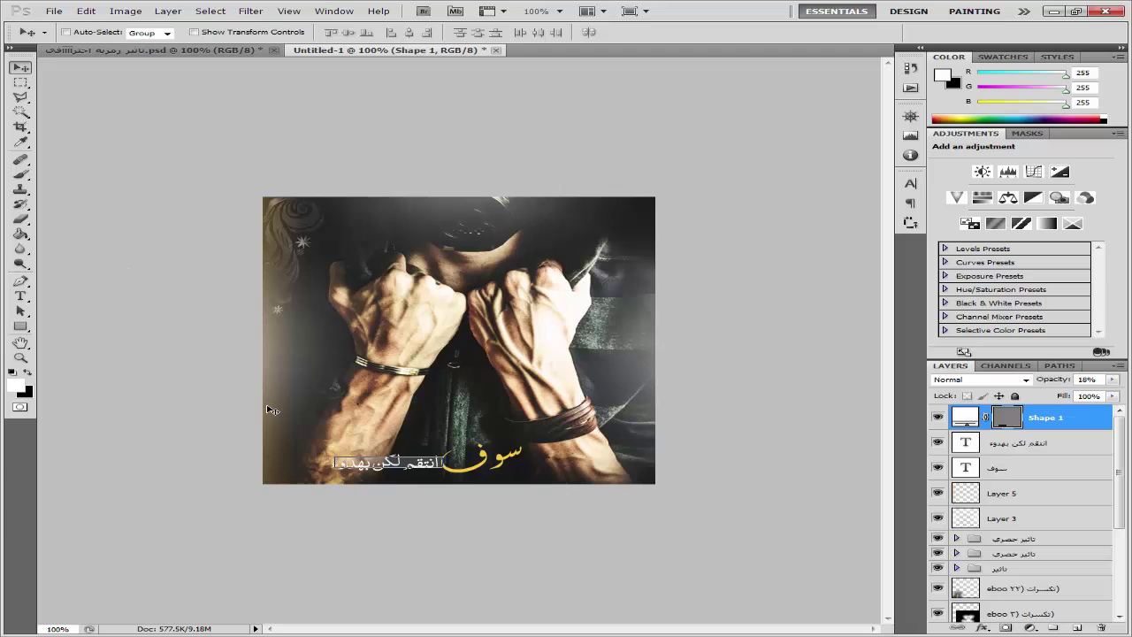
Add a separate "!" text layer, enlarge it and move it to the left end of the caption
left_click(21, 296)
left_click(360, 392)
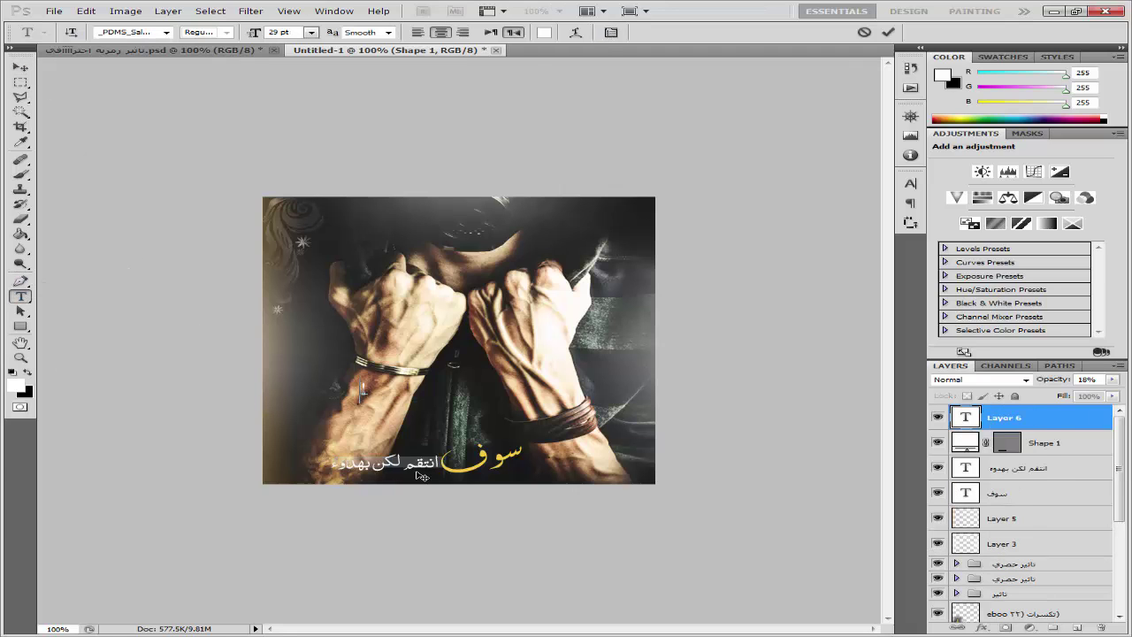
left_click(889, 32)
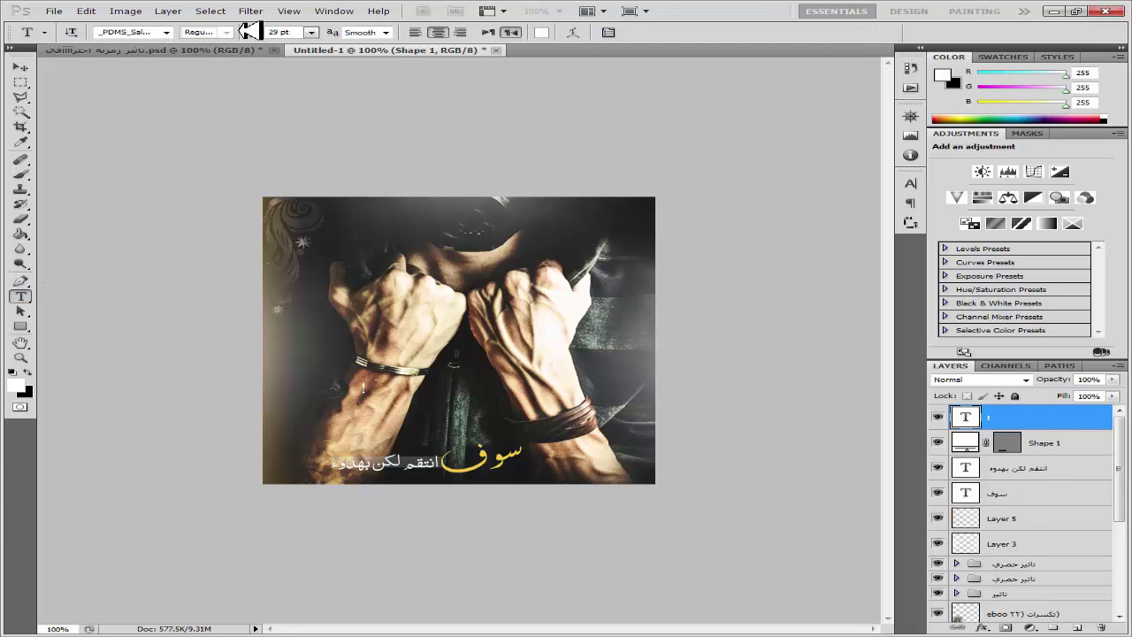
left_click_drag(245, 32, 255, 32)
key("v")
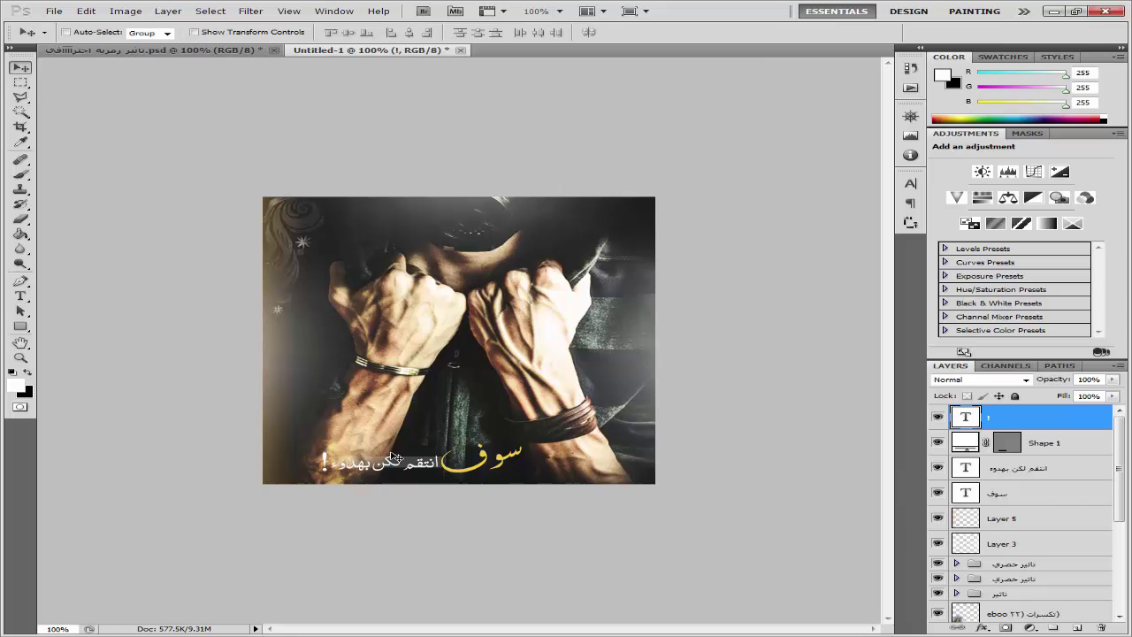
Add a Drop Shadow to the "انتقم لكن بهدوء" layer with 62% opacity, 1 px distance and 2 px size
left_click(1072, 468)
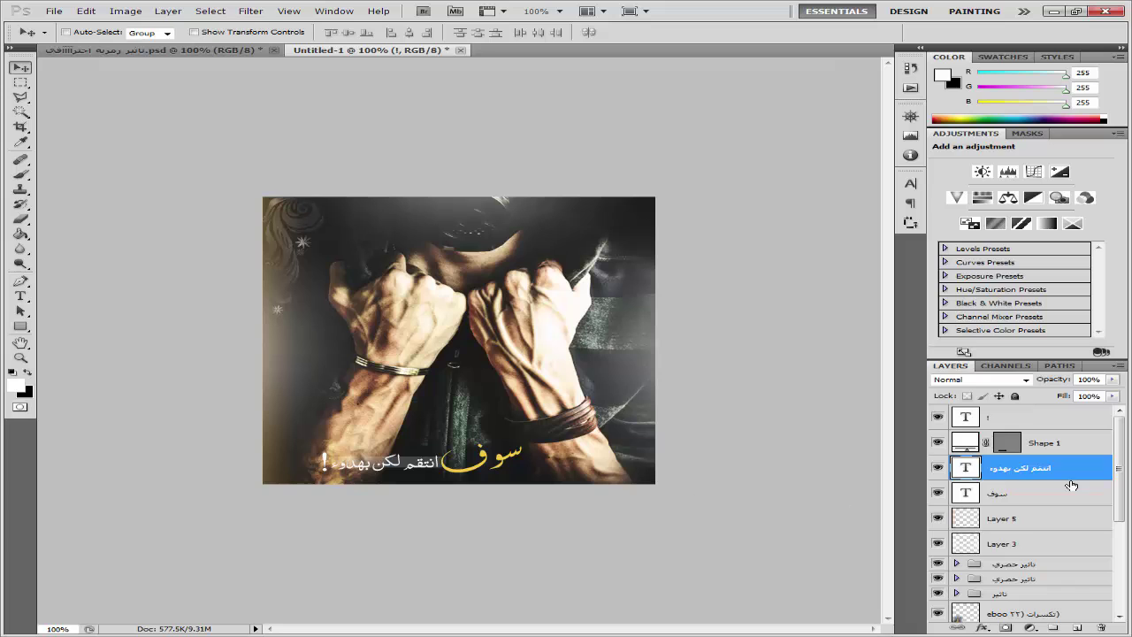
double_click(1071, 476)
left_click(646, 433)
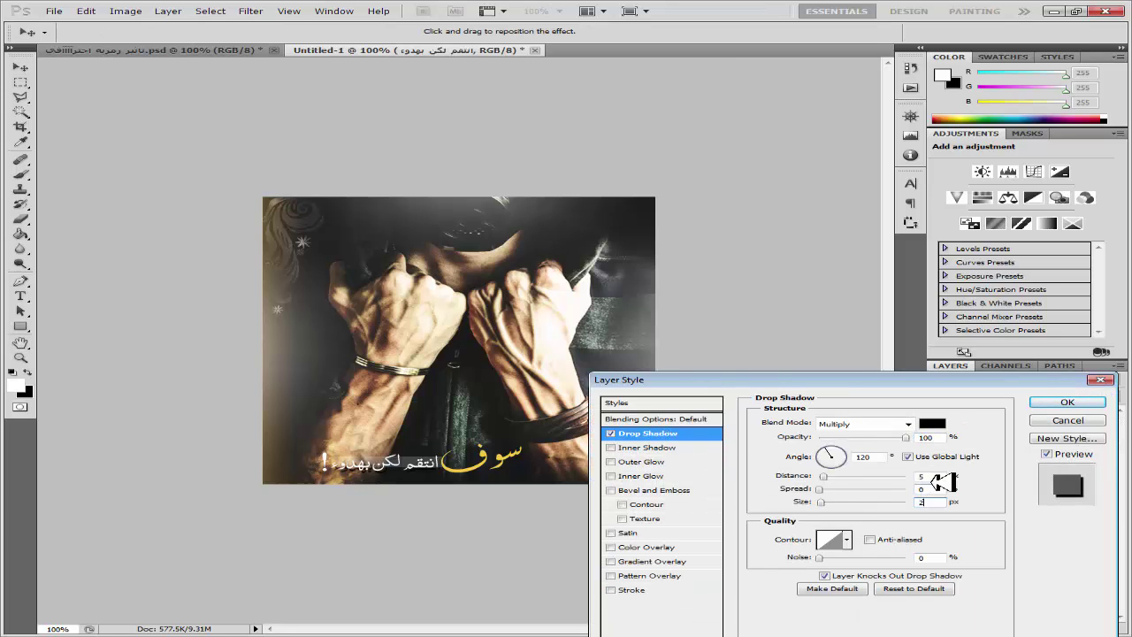
type("2")
double_click(938, 476)
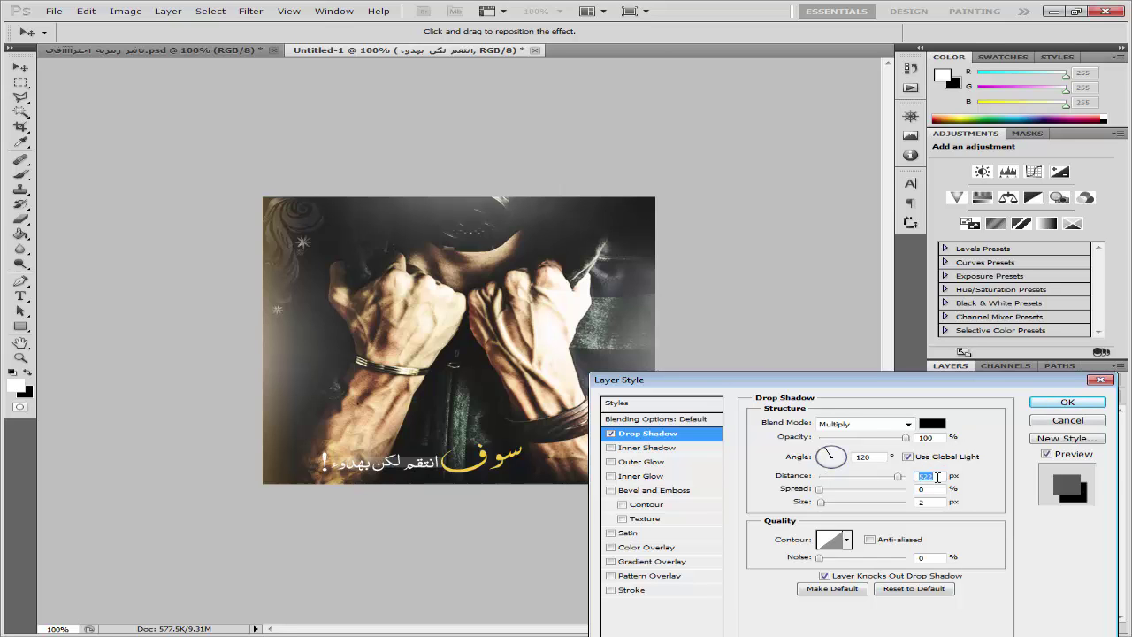
type("2")
left_click_drag(936, 469, 904, 454)
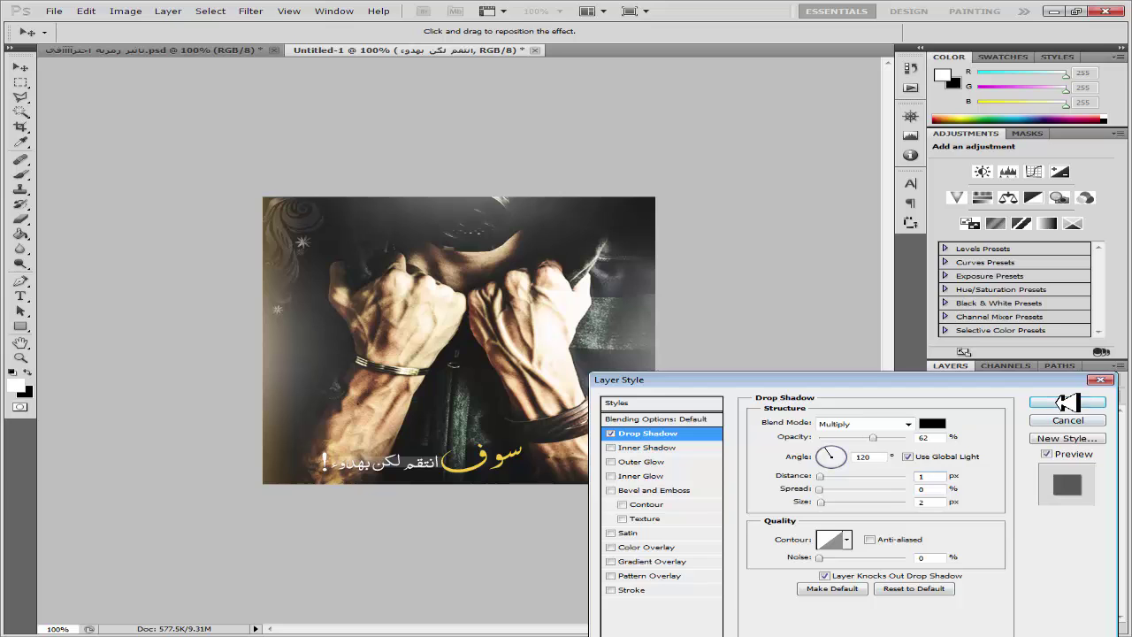
left_click(1068, 402)
Copy the layer style of the "انتقم لكن بهدوء" text and paste it onto the سوف layer
right_click(1030, 468)
left_click(992, 425)
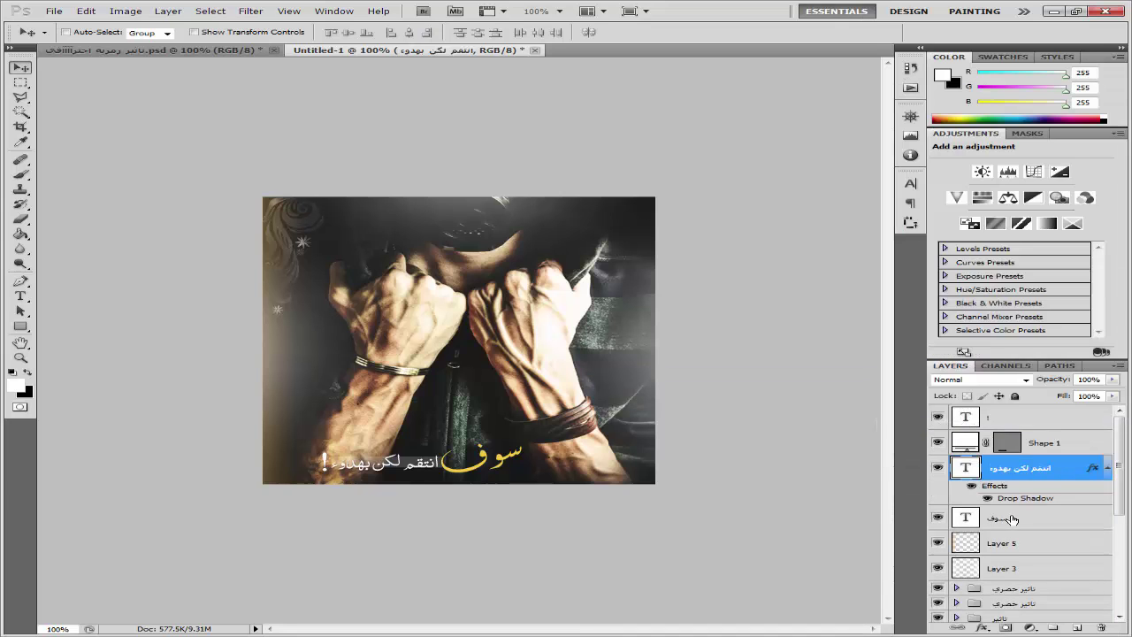
right_click(998, 518)
left_click(991, 488)
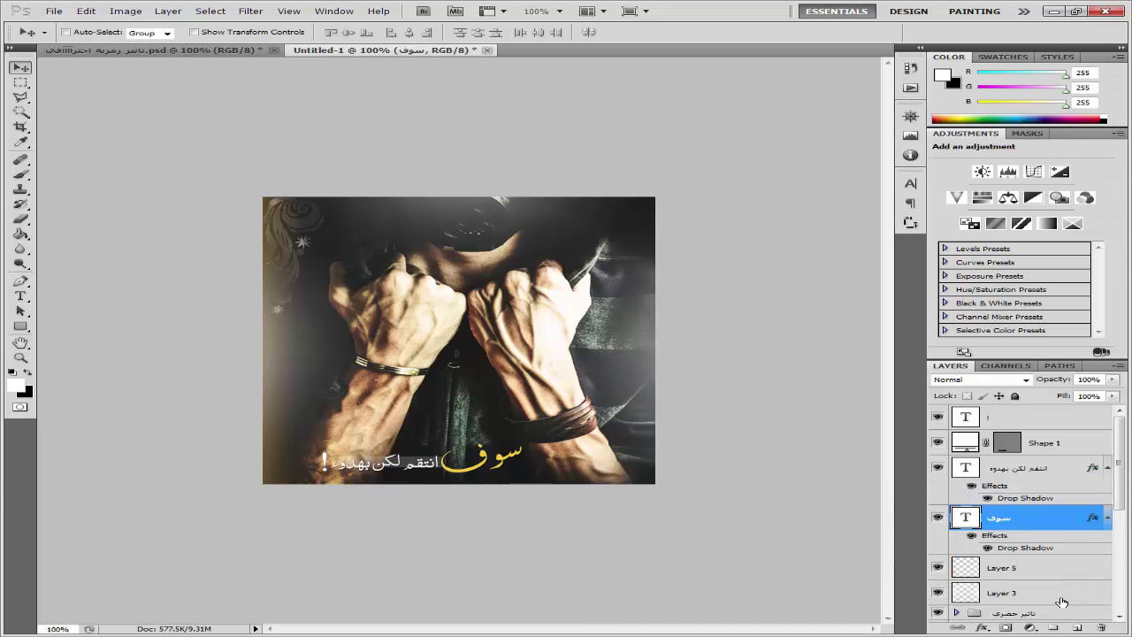
Paint white highlights over سوف on a new layer with a 15 px brush, blended as Overlay at 80% opacity
left_click(1078, 627)
left_click(20, 173)
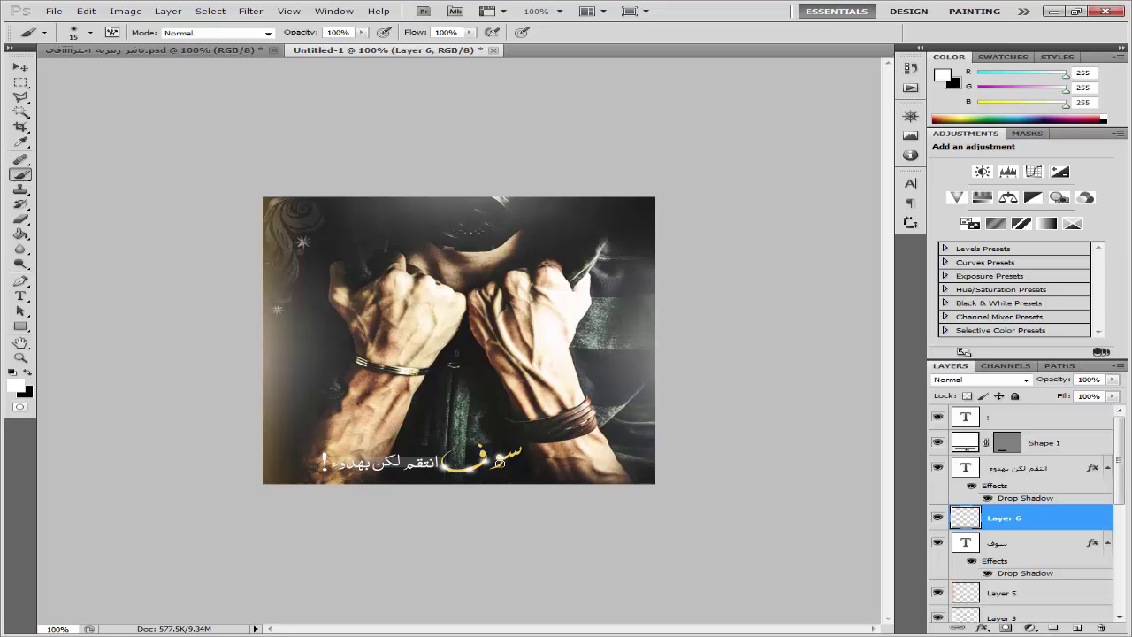
left_click(981, 380)
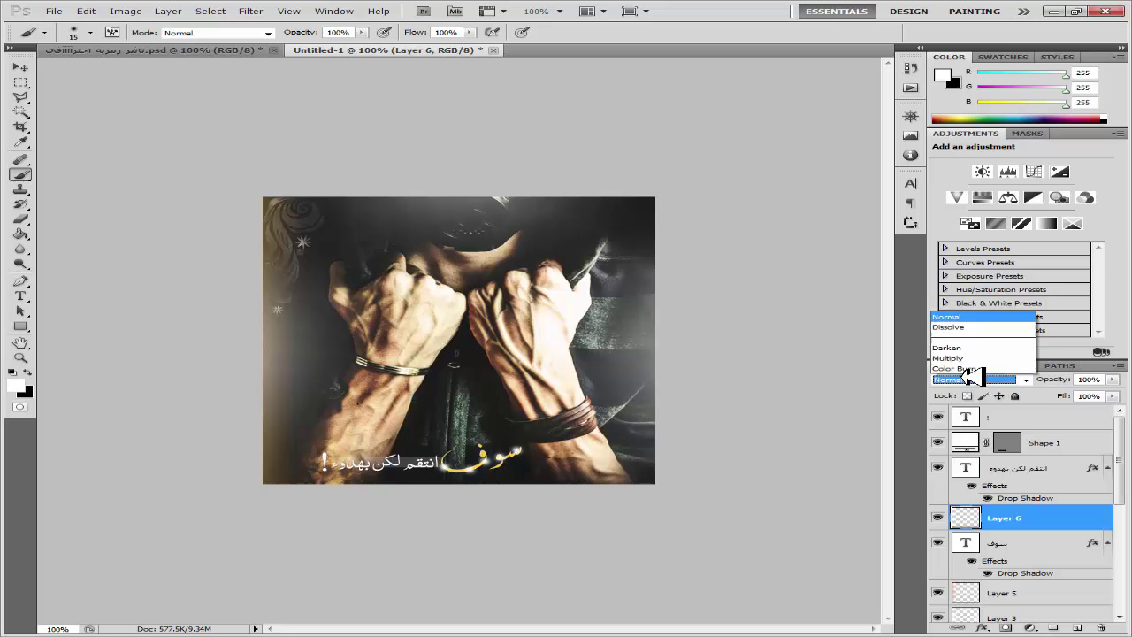
left_click(973, 205)
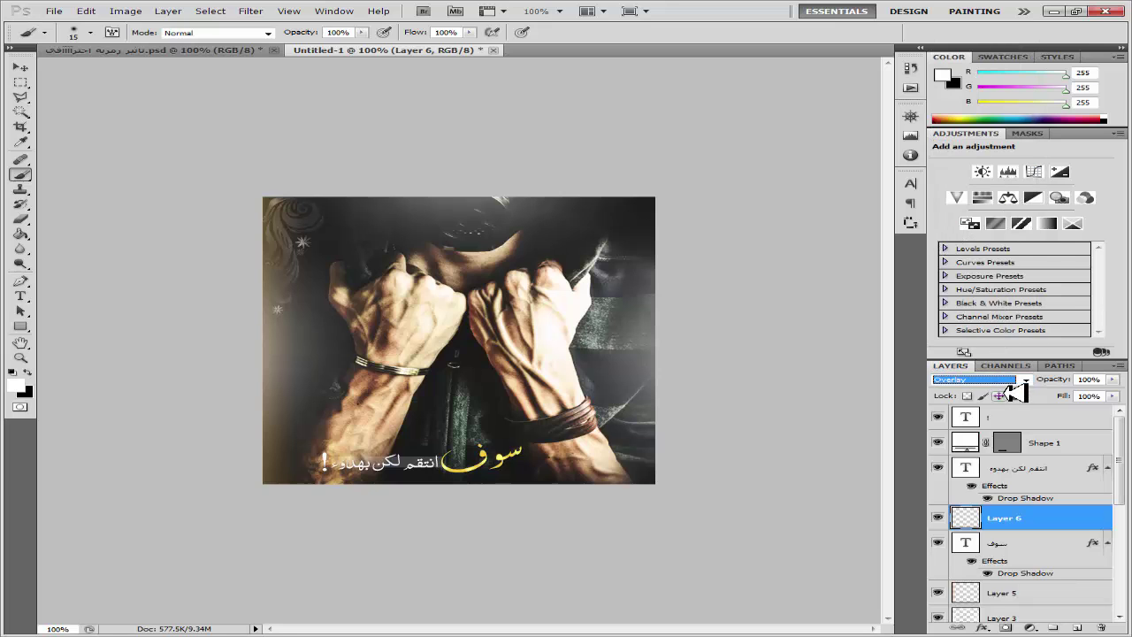
left_click_drag(1046, 380, 1034, 383)
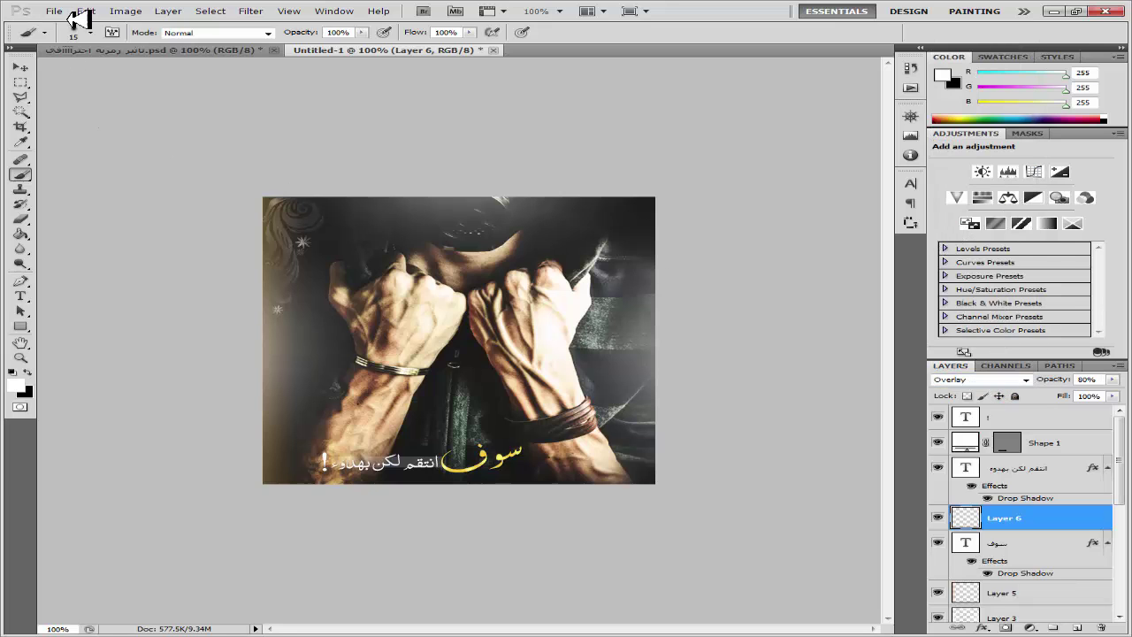
Place the V-shaped Arabic ornament file تشكيلة١ from the diacritics folder on drive D into the document
left_click(57, 11)
left_click(158, 268)
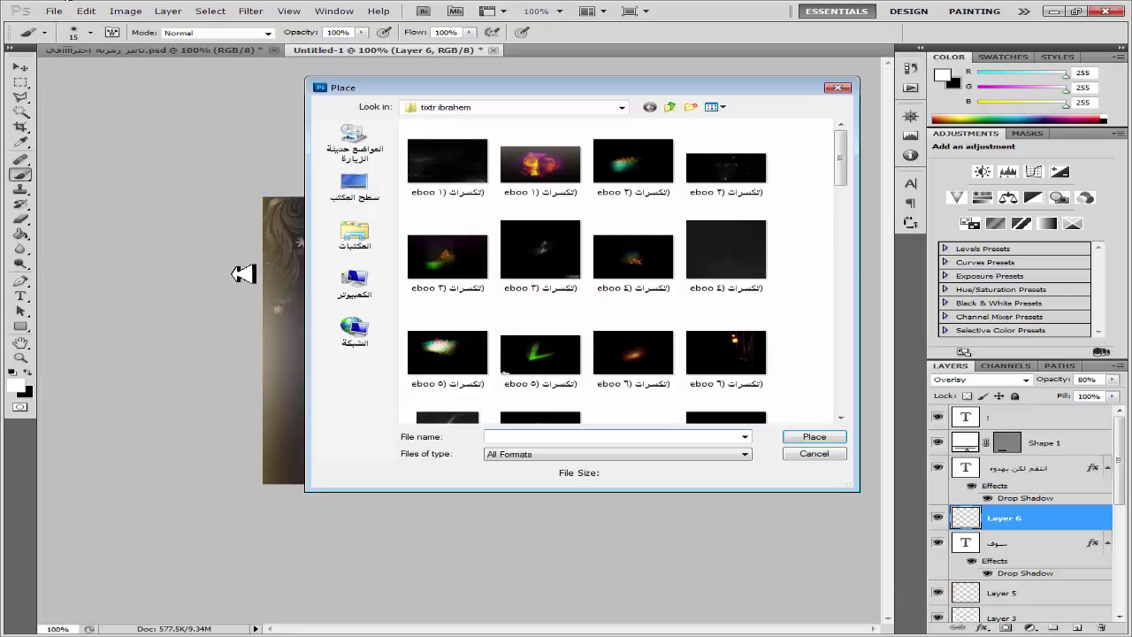
left_click(354, 282)
double_click(695, 145)
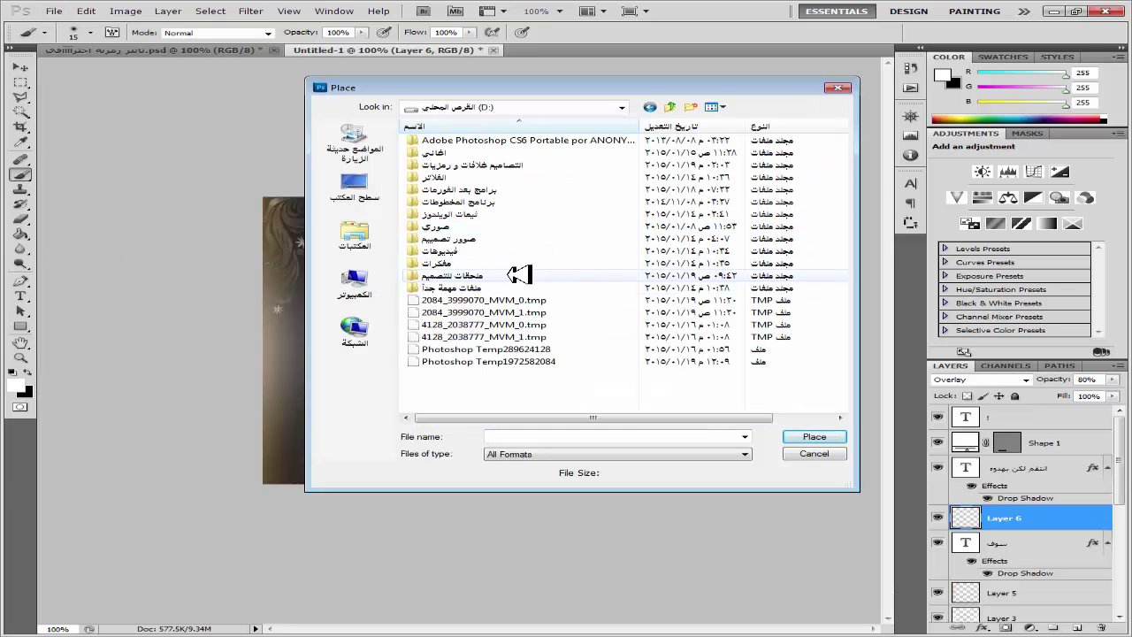
double_click(519, 275)
double_click(540, 192)
left_click(635, 256)
scroll(637, 268, "down", 5)
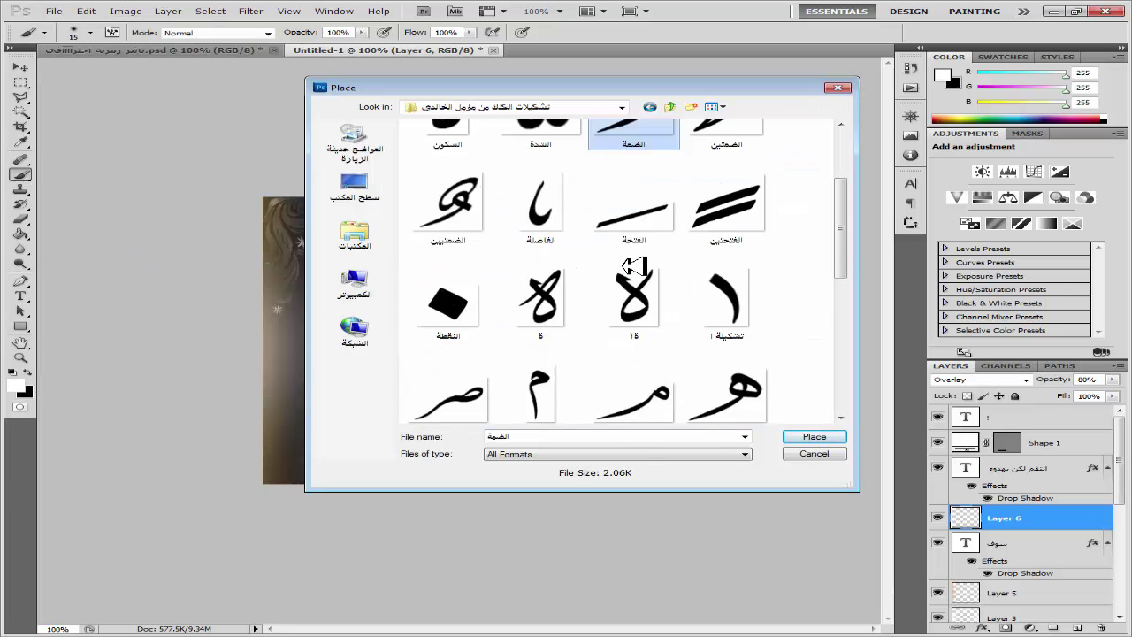
double_click(461, 382)
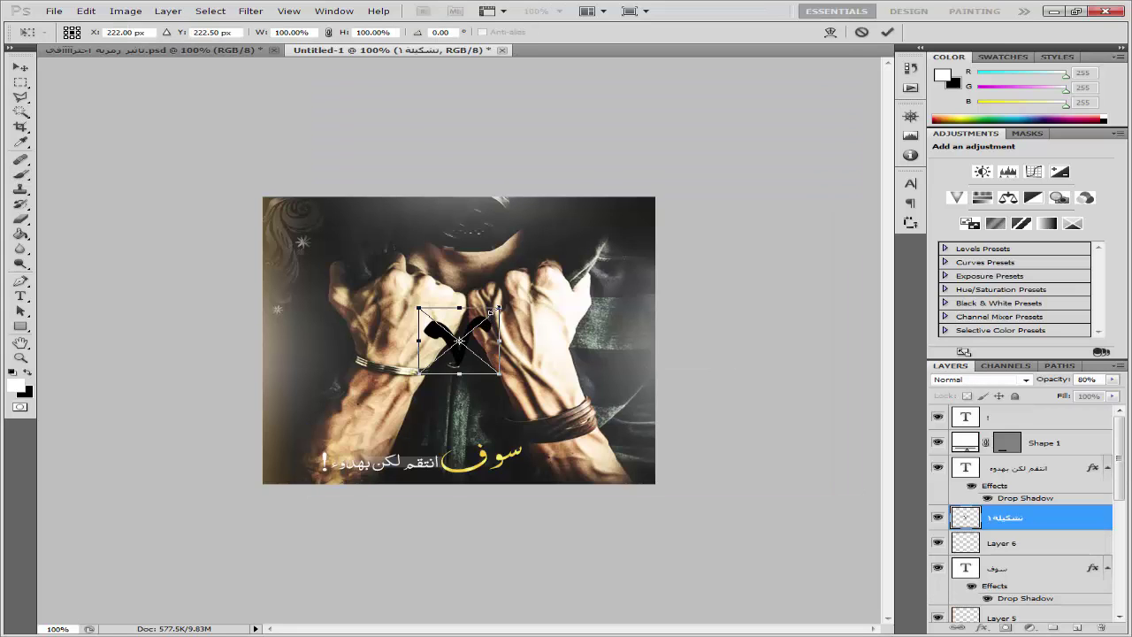
Scale the تشكيلة١ ornament to about 20% and move it into the curve of the letter ف in سوف
left_click_drag(500, 307, 438, 359)
key("Return")
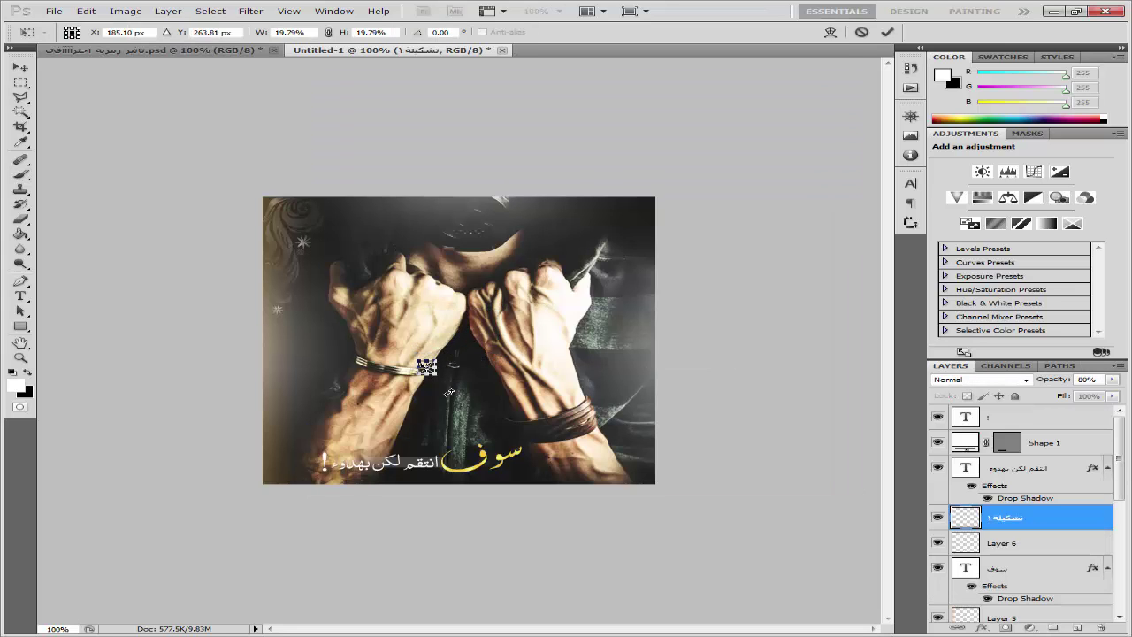
key("b")
left_click(426, 367)
key("Return")
key("v")
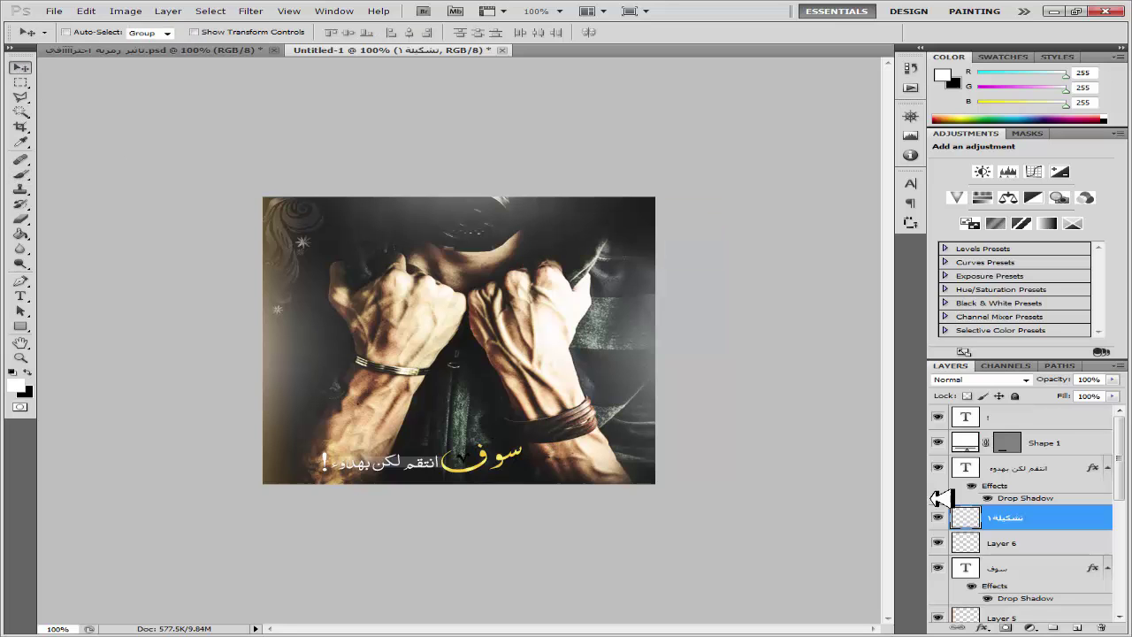
Paste the drop shadow style onto the تشكيلة١ layer and add a white Color Overlay
right_click(1049, 520)
left_click(964, 442)
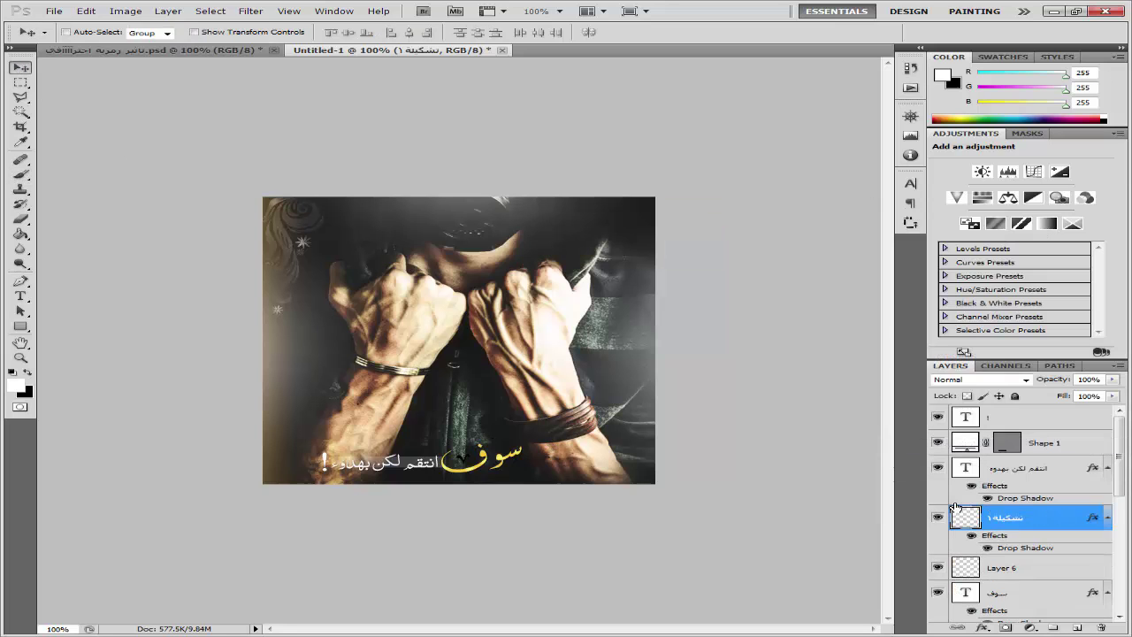
double_click(956, 507)
left_click(630, 547)
left_click(904, 422)
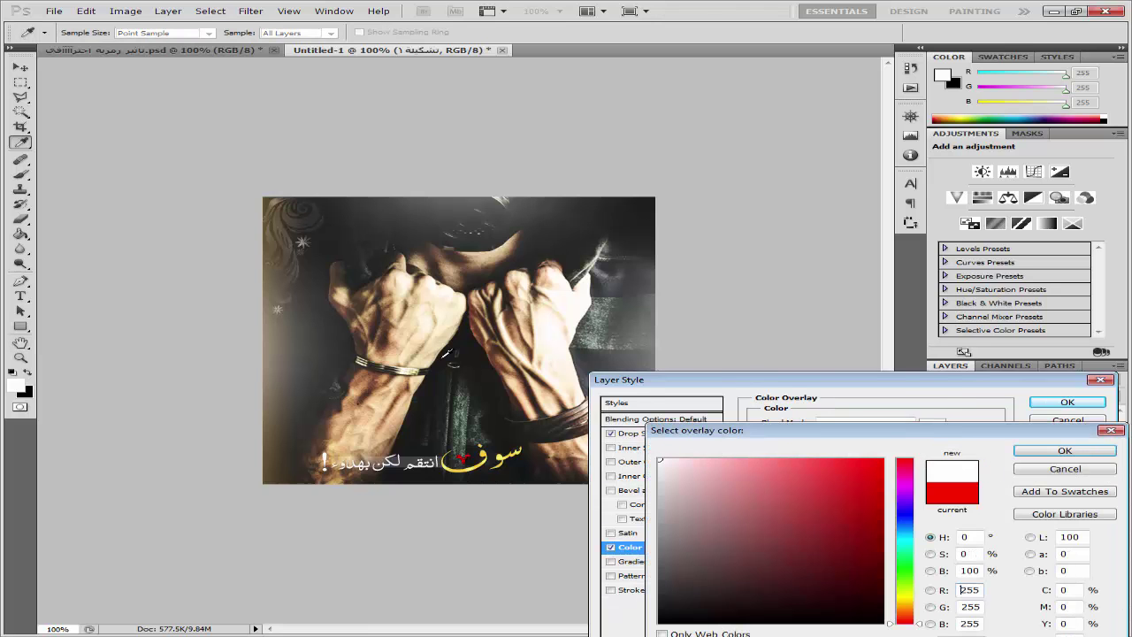
left_click(1057, 451)
left_click(1066, 402)
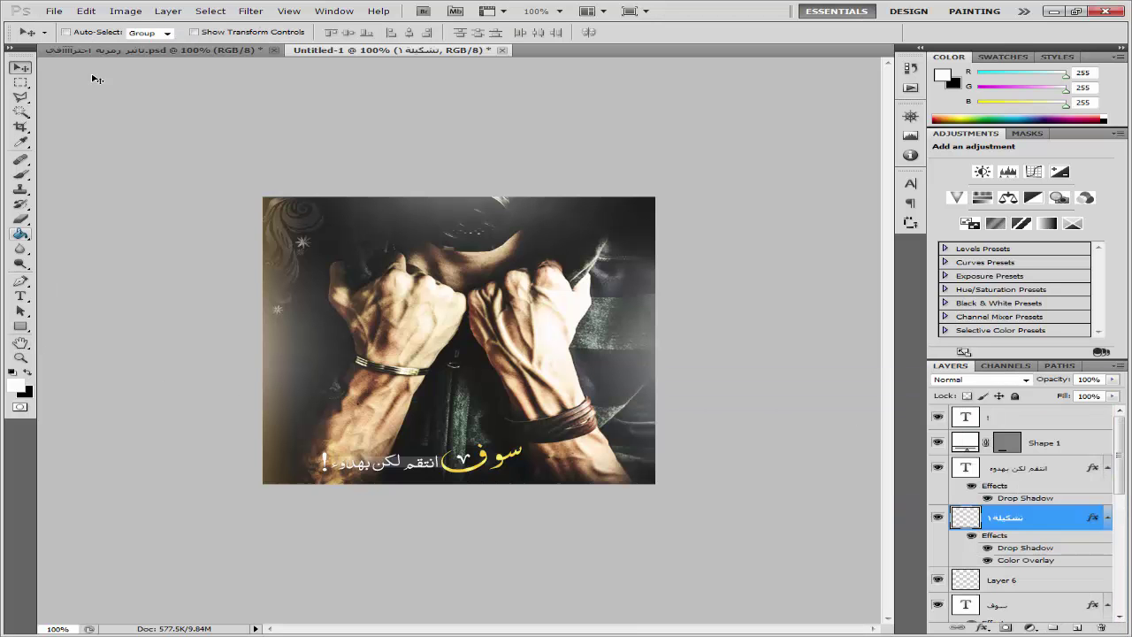
left_click(52, 11)
left_click(174, 258)
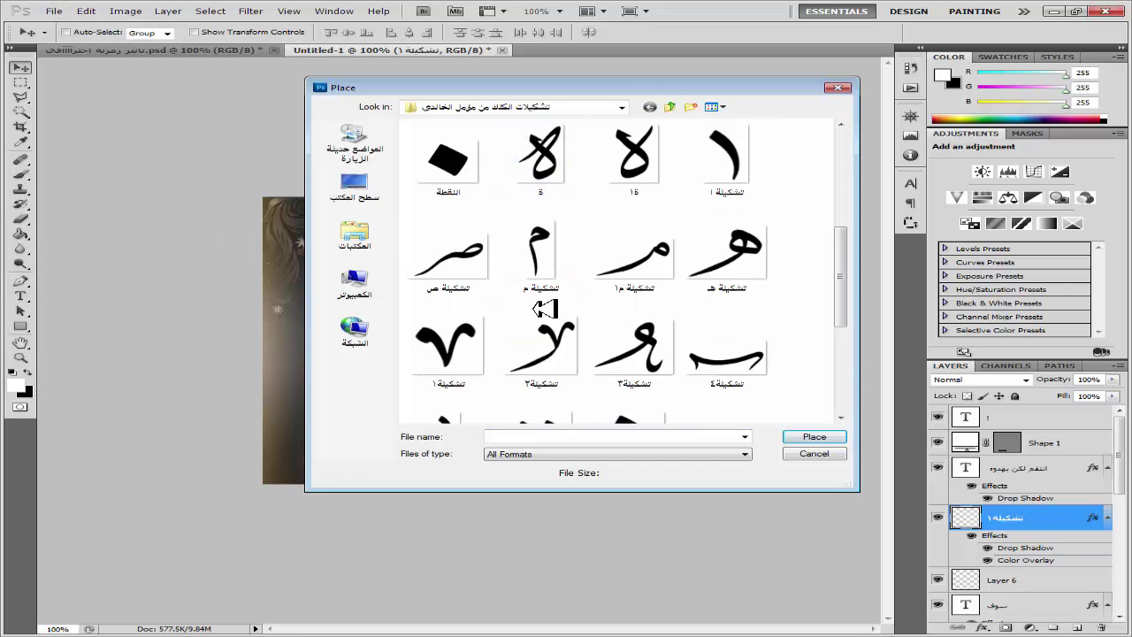
double_click(726, 354)
key("Escape")
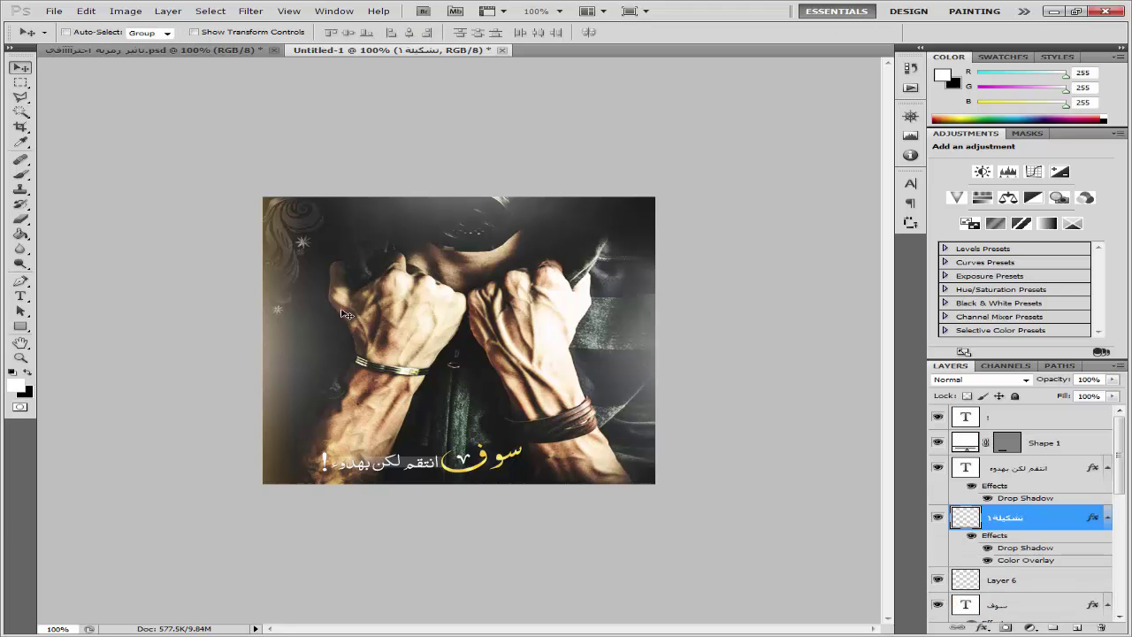
Place the ornament file تشكيلة٤, scale it down and position it just beneath the word سوف
left_click(60, 12)
left_click(177, 263)
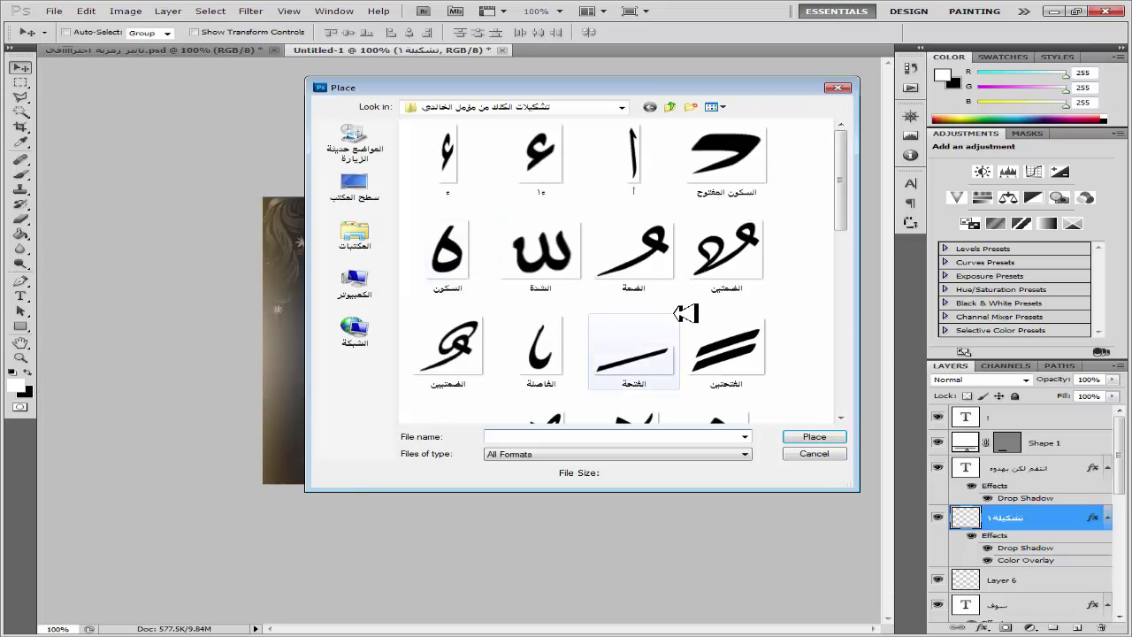
scroll(703, 321, "down", 2)
scroll(708, 337, "down", 2)
double_click(715, 347)
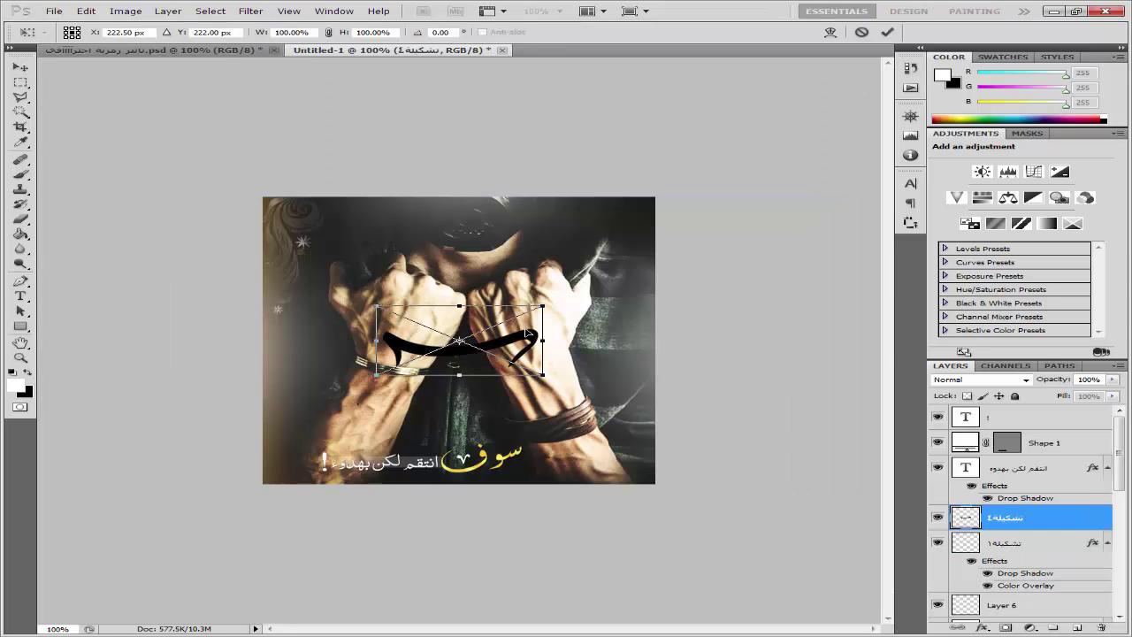
left_click_drag(484, 333, 477, 458)
key("Return")
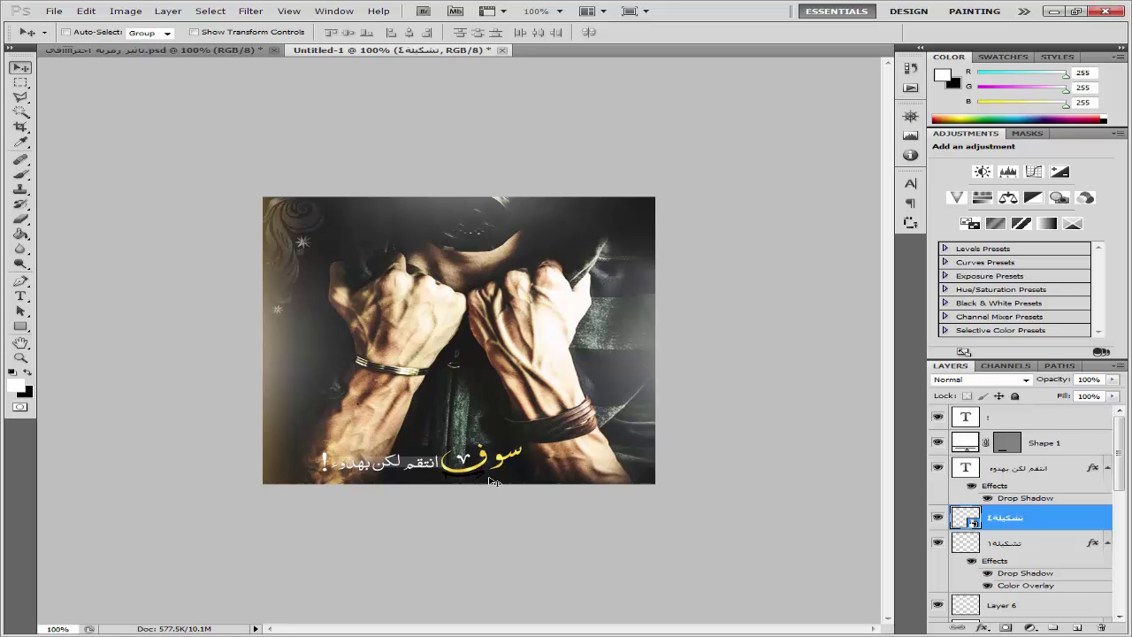
Copy the تشكيلة١ layer's drop shadow and white Color Overlay onto the تشكيلة٤ layer, and fine-tune the ornament's placement beneath سوف
right_click(1018, 542)
left_click(1003, 458)
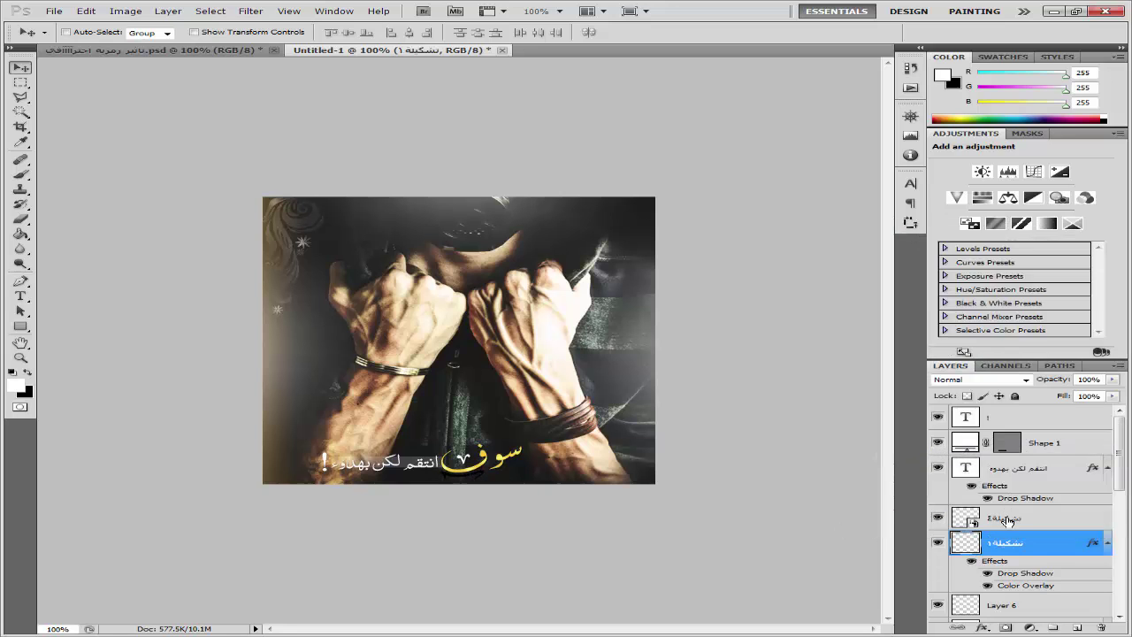
right_click(1009, 518)
left_click(938, 445)
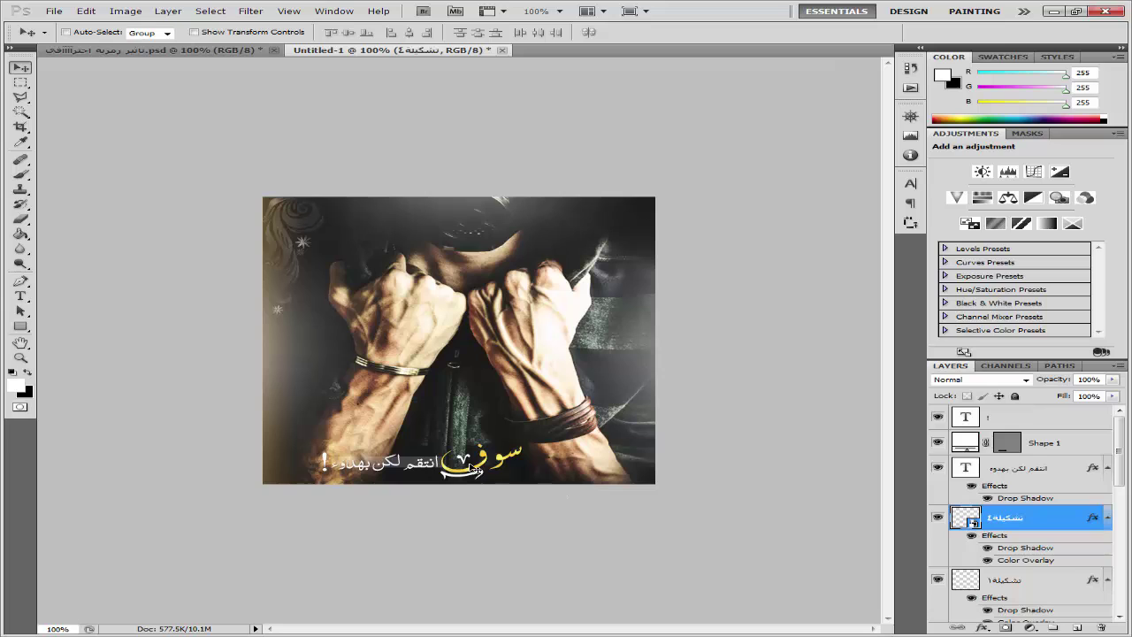
key("ctrl+t")
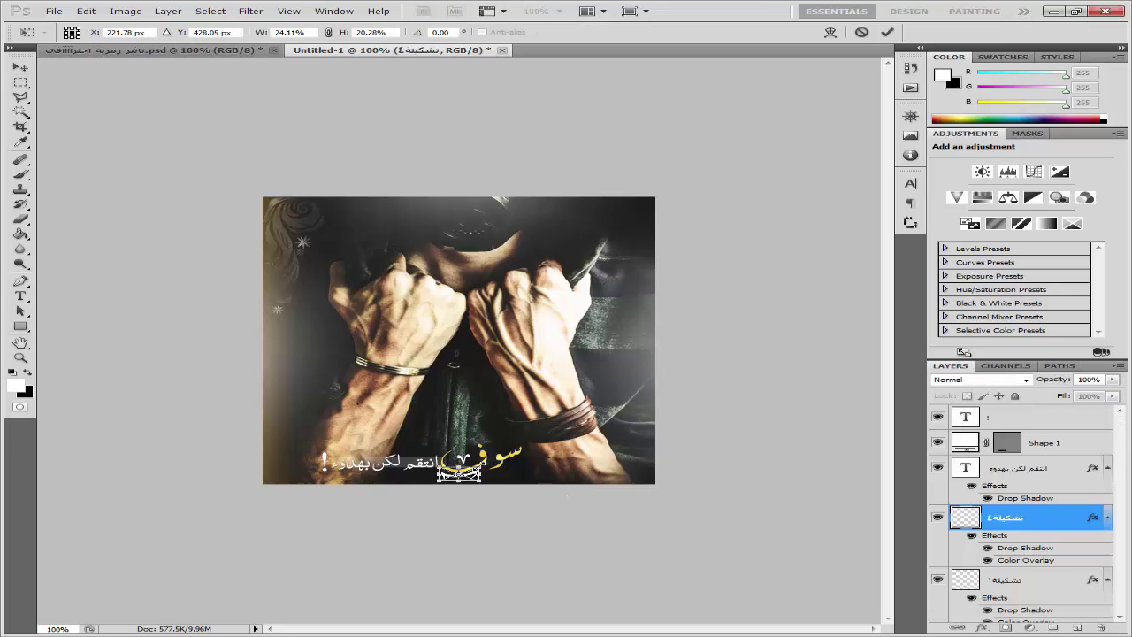
key("Return")
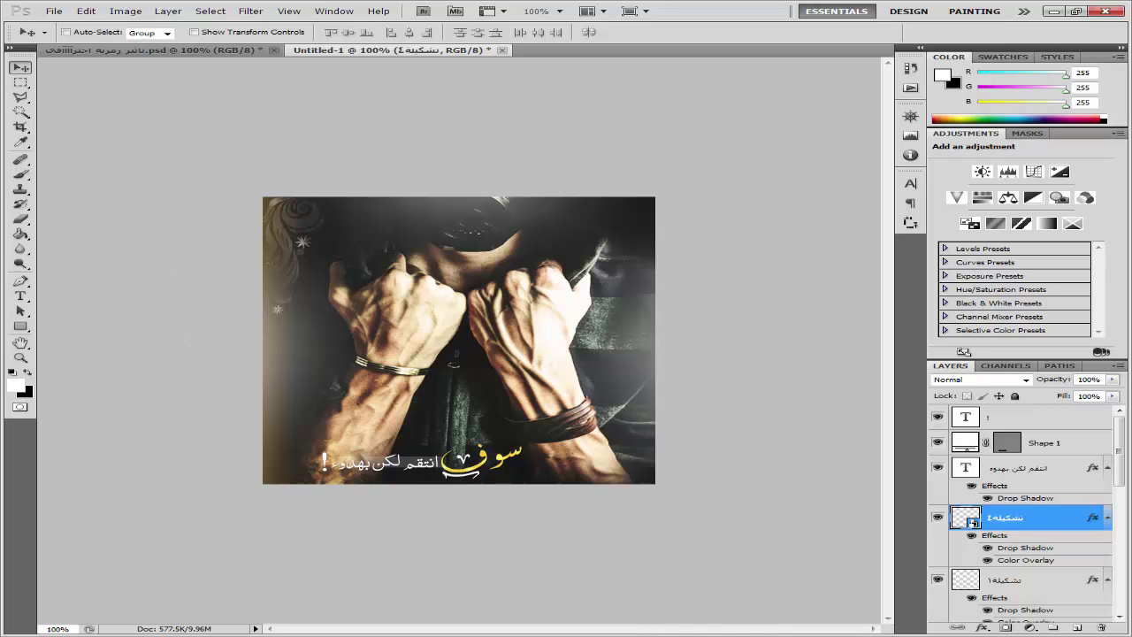
Switch to Notepad, write the closing line "وبكذا نكون خلصننا شرحنا اليووم :)" in the note, and return to Photoshop
key("alt+Tab")
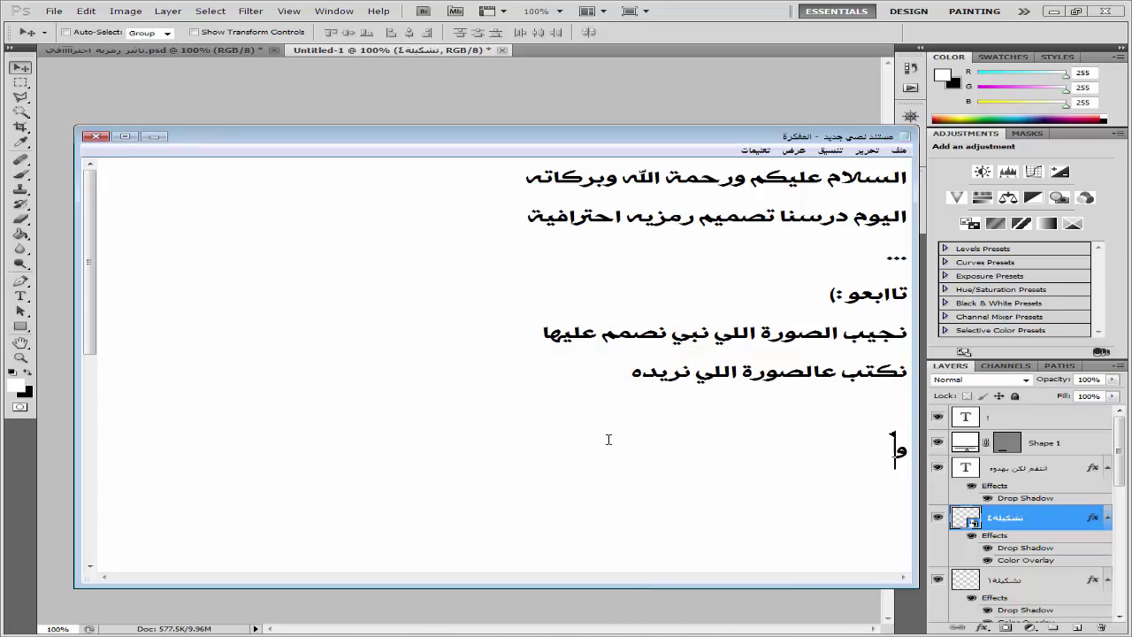
type("نكون")
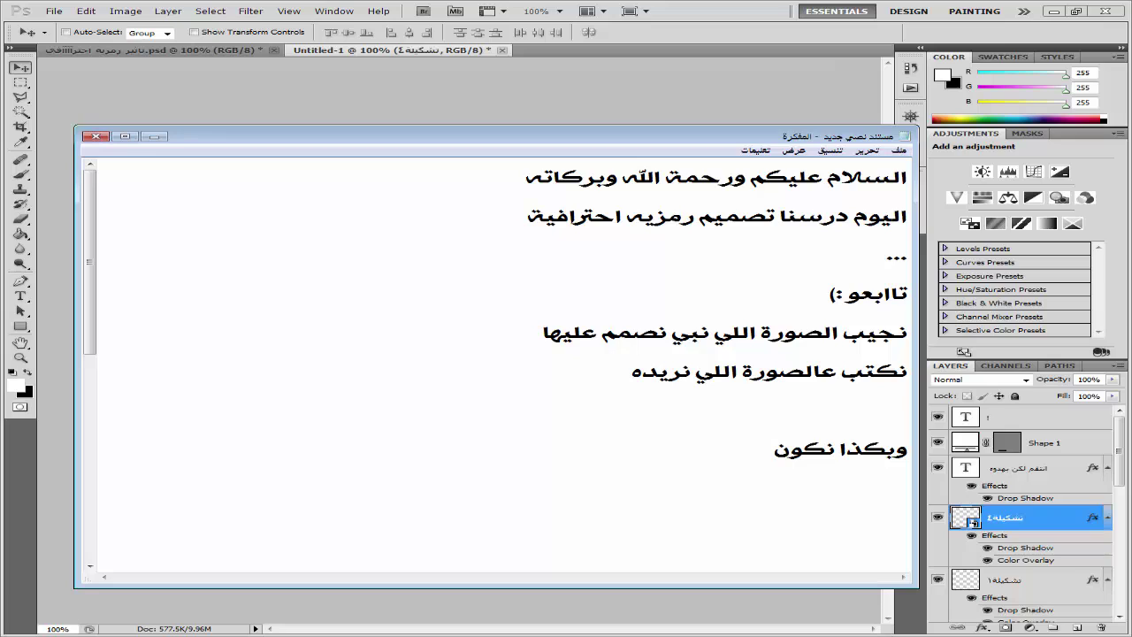
type(" خلصننا شرحنا اليووم :)")
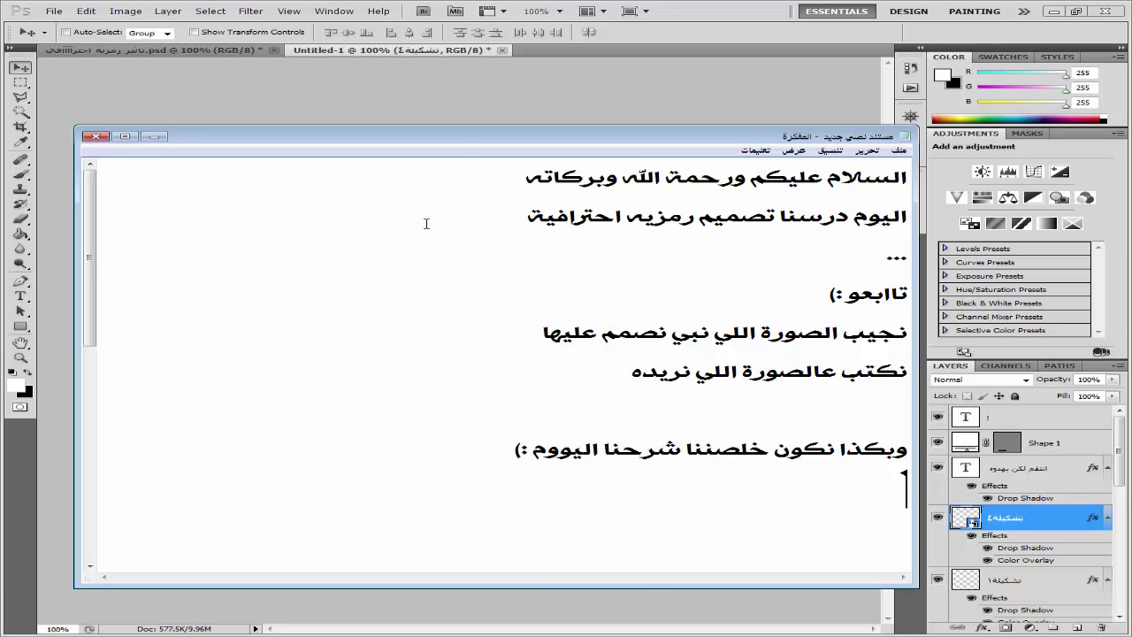
key("alt+Tab")
Open the file 123456789.psd from the psd 2015 folder inside the designs folder
left_click(54, 11)
left_click(68, 33)
left_click(361, 287)
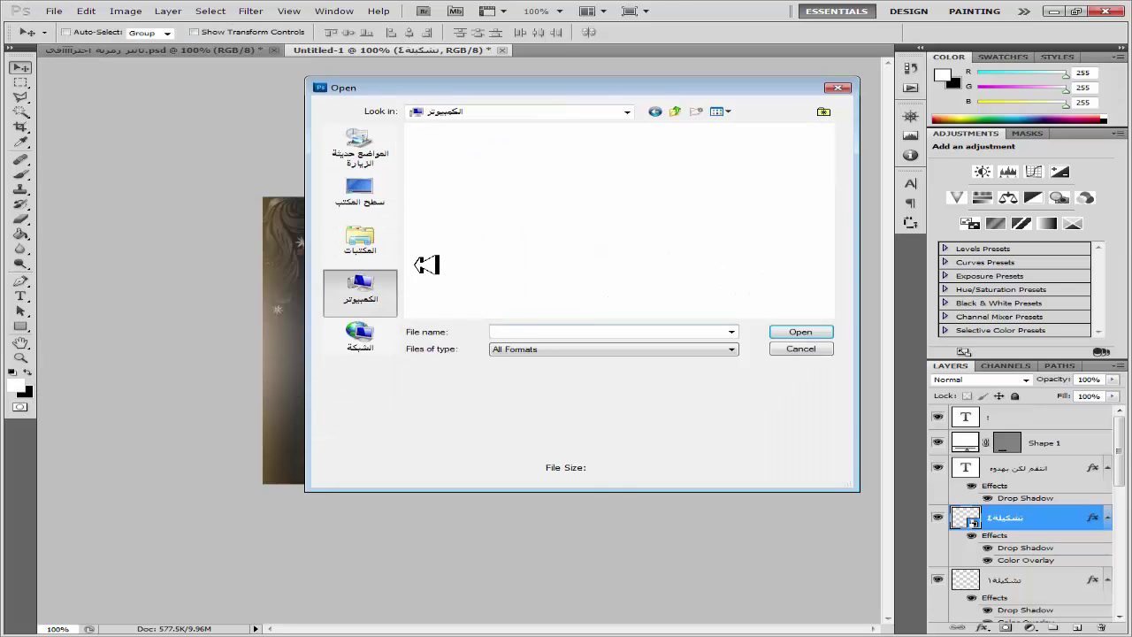
double_click(665, 152)
double_click(522, 167)
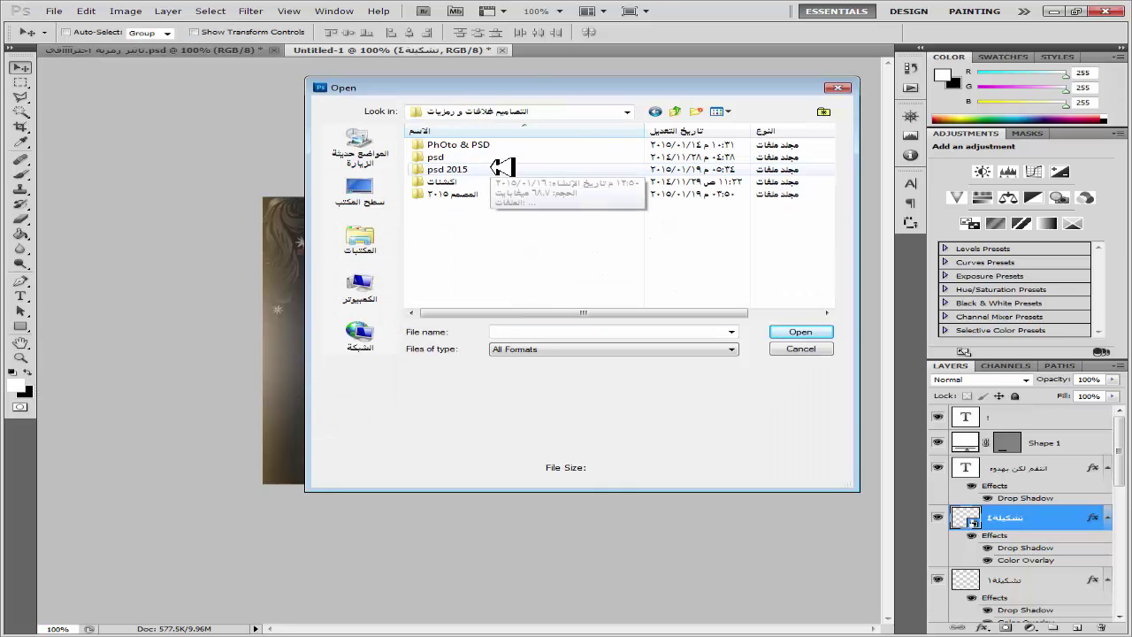
double_click(504, 168)
double_click(500, 175)
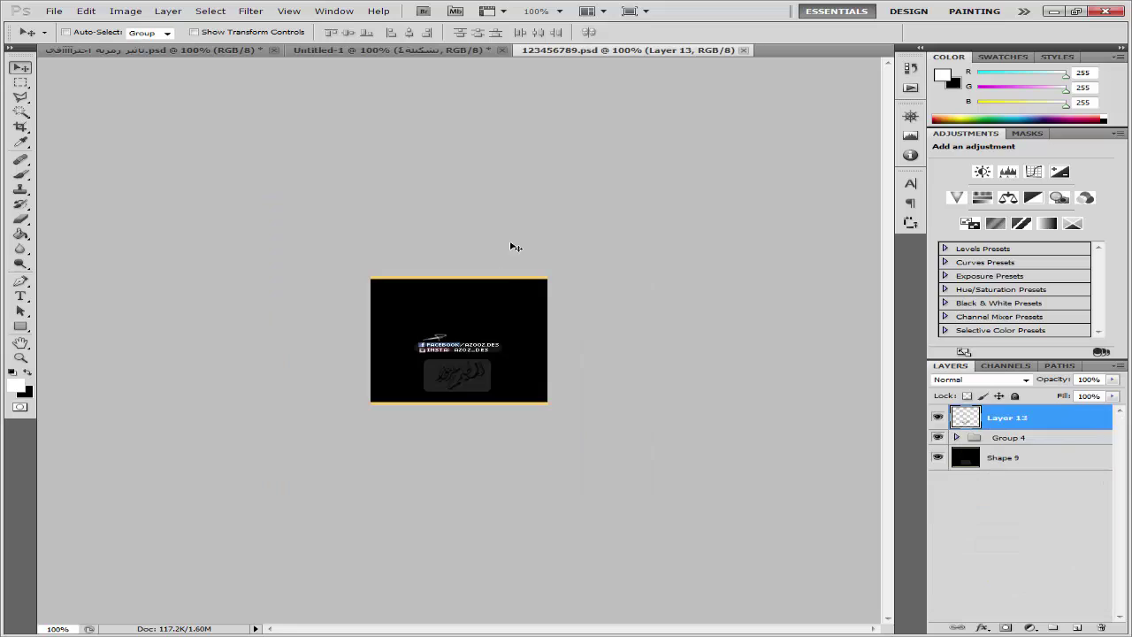
Copy Group 4 and Layer 13 into Untitled-1, with the social handles in the upper-right corner and the calligraphic signature beside the bracelet
left_click(1025, 439)
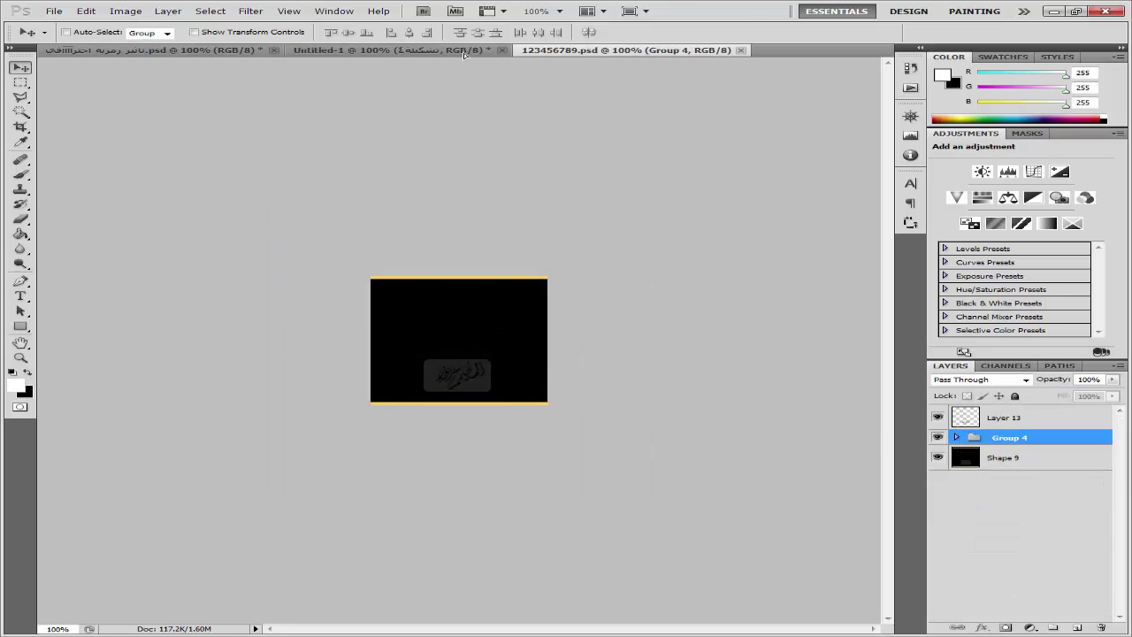
left_click_drag(463, 53, 686, 265)
left_click(568, 51)
left_click(993, 418)
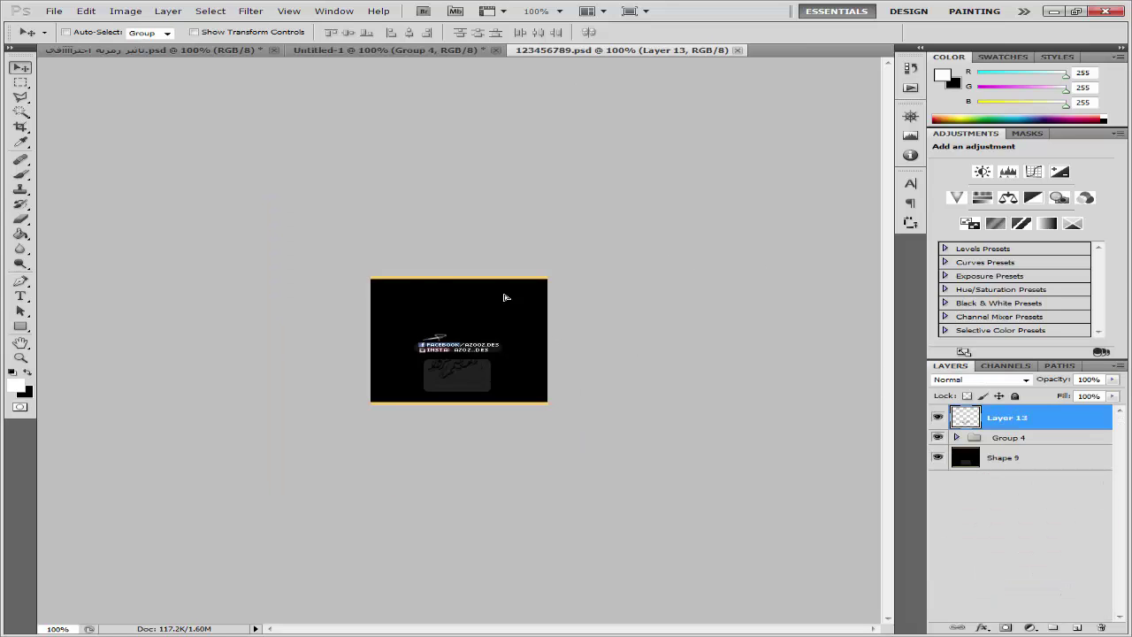
left_click_drag(469, 54, 450, 283)
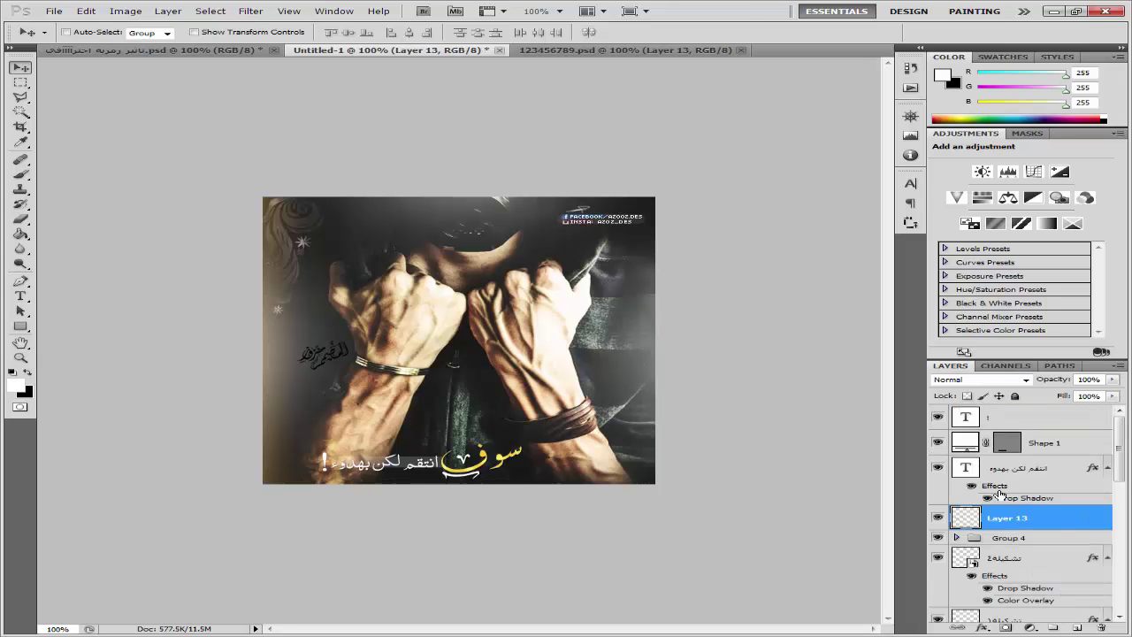
Give the signature on Layer 13 a white Color Overlay and lower the layer's opacity to 33%
double_click(1059, 529)
left_click(630, 547)
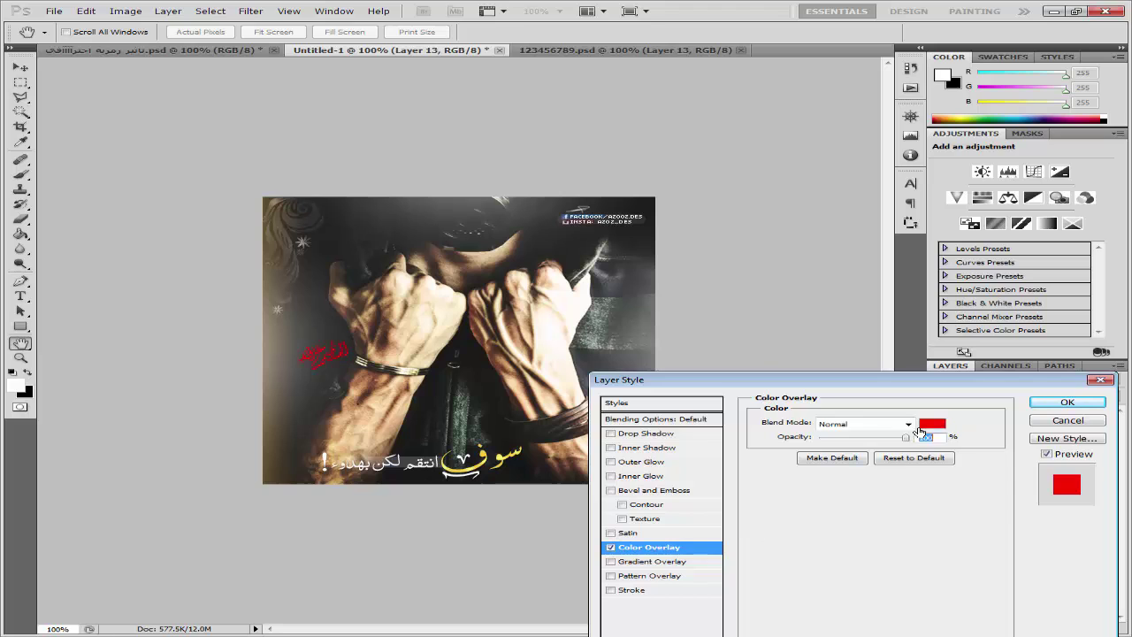
left_click(932, 420)
left_click(1065, 450)
left_click(1068, 401)
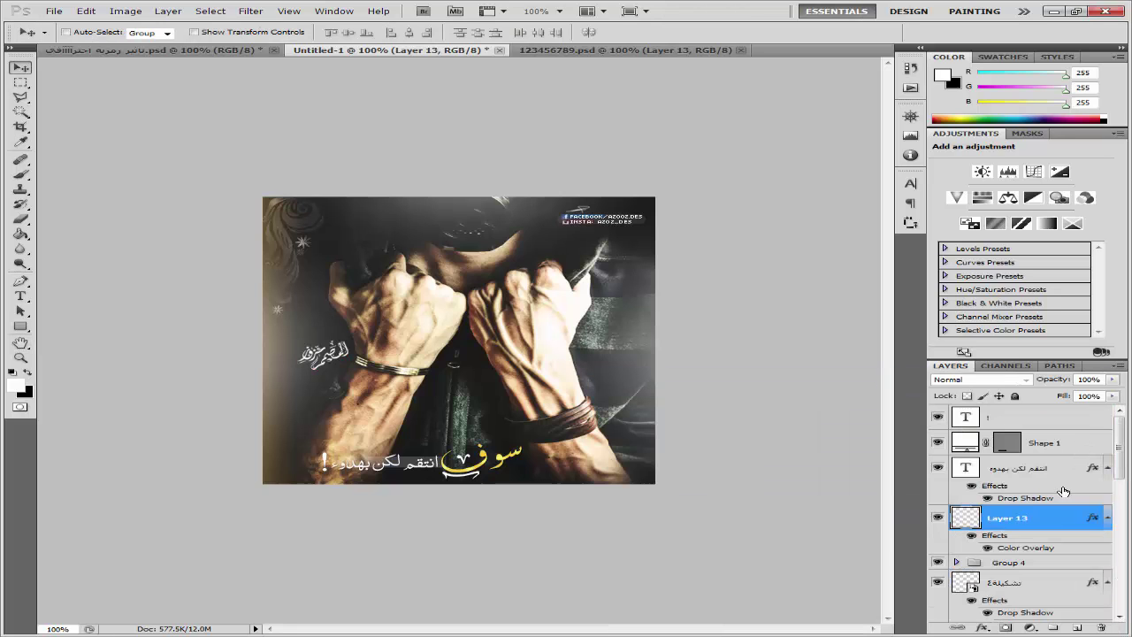
left_click_drag(1055, 380, 1006, 383)
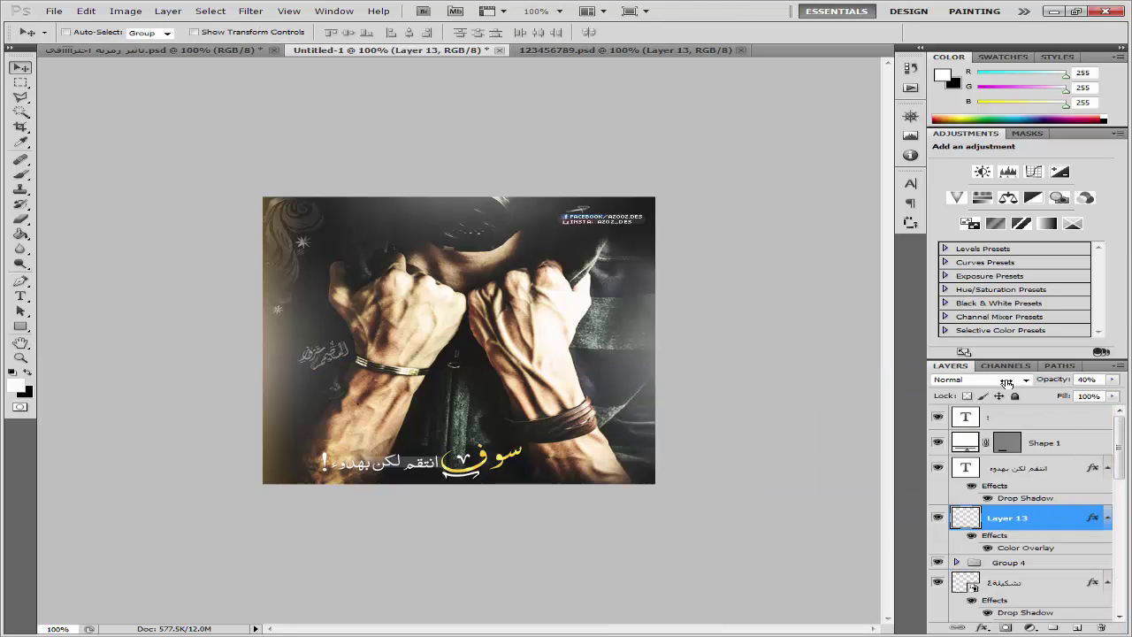
Switch to Notepad and add the lines "اتمنى تكونو استفدتو" and "لايك وسبسكرايب :)" below the sign-off line near the note's end
left_click(724, 633)
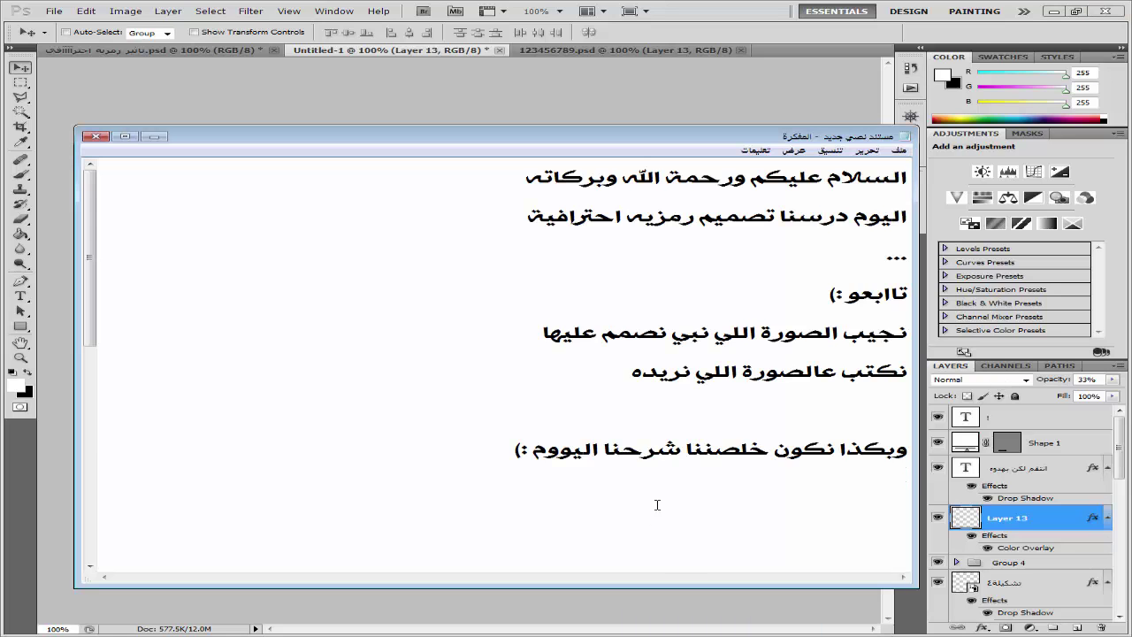
scroll(702, 473, "down", 4)
left_click_drag(512, 450, 931, 454)
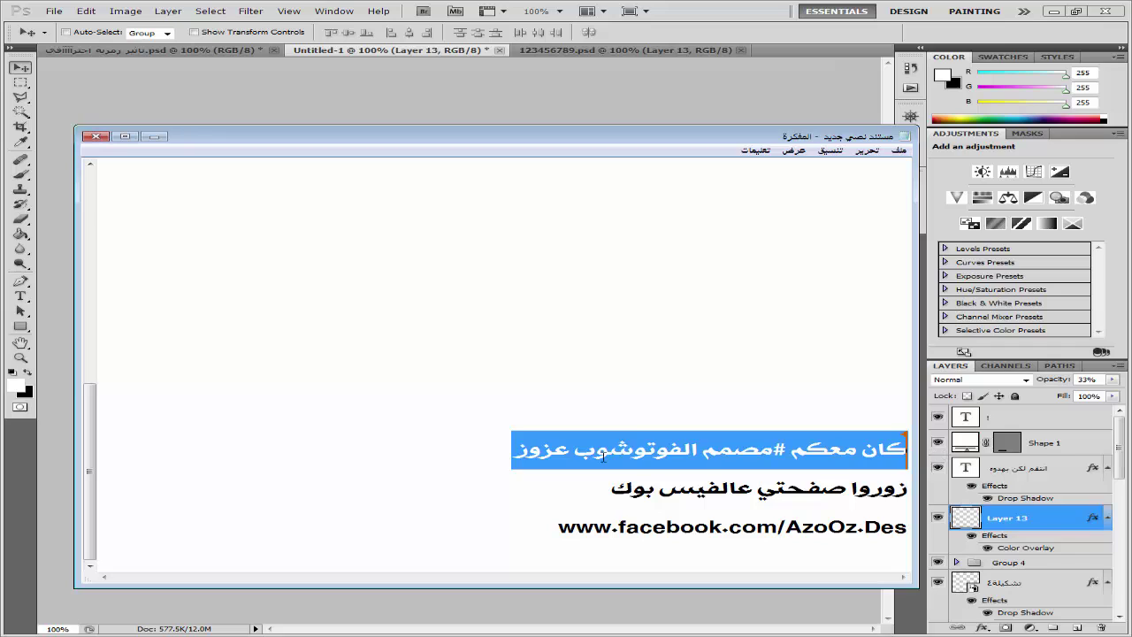
left_click(448, 432)
key("Return")
type("اتمنى تك")
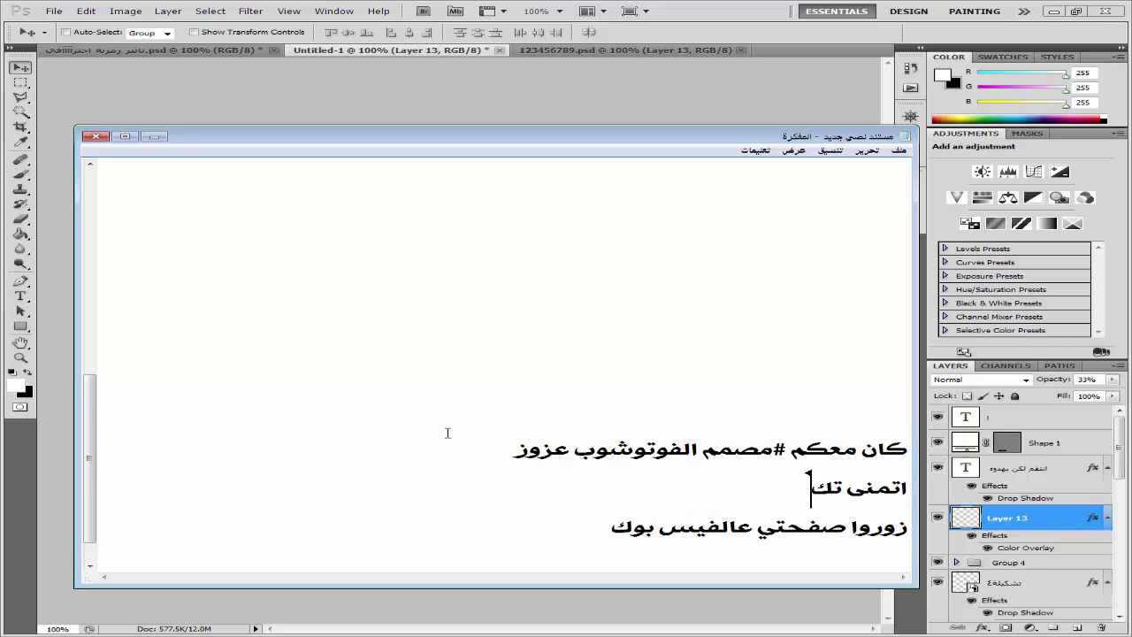
type("ونو استفدتو")
key("Return")
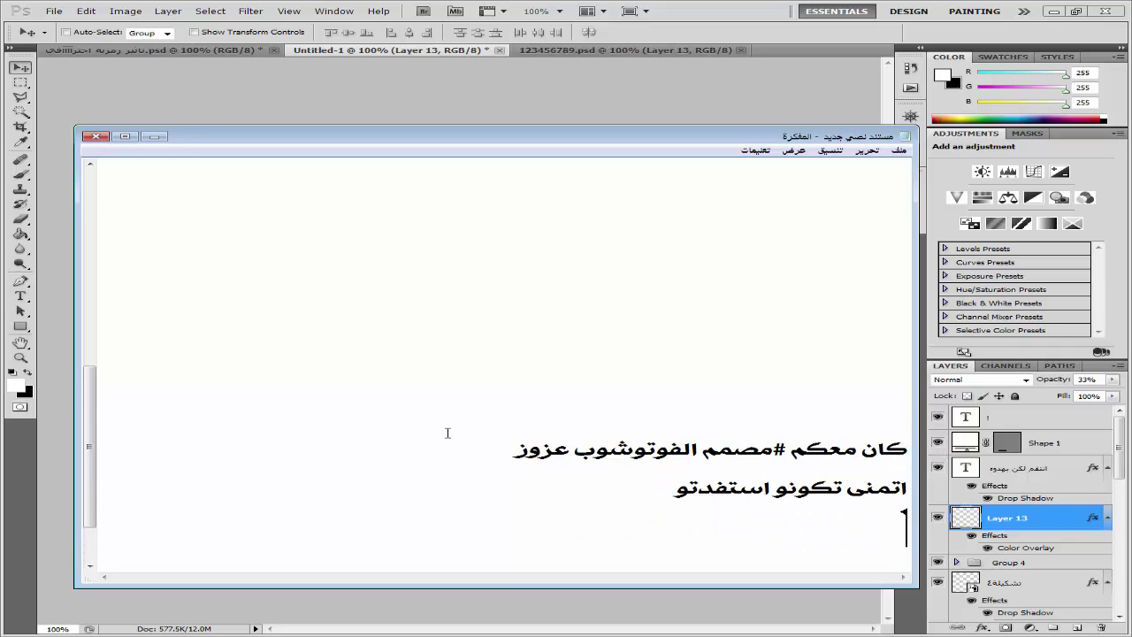
type("لايك وسبسكراي")
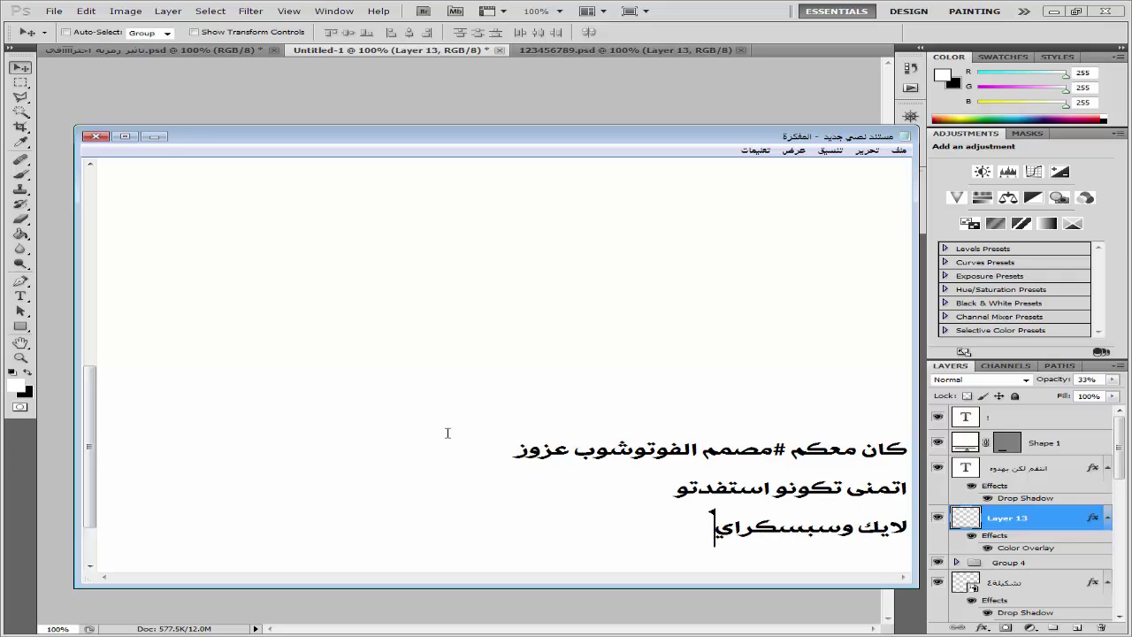
type("ب :)")
Highlight the Facebook page address at the end of the note, and minimize the Notepad window
scroll(344, 496, "down", 1)
left_click_drag(605, 492, 901, 525)
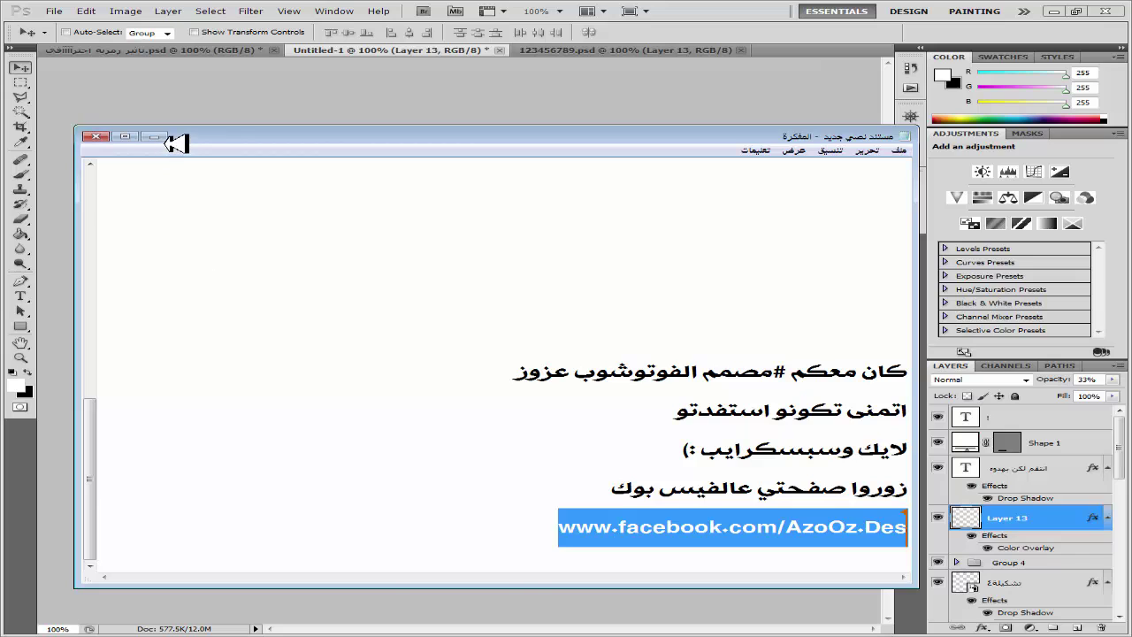
left_click(155, 136)
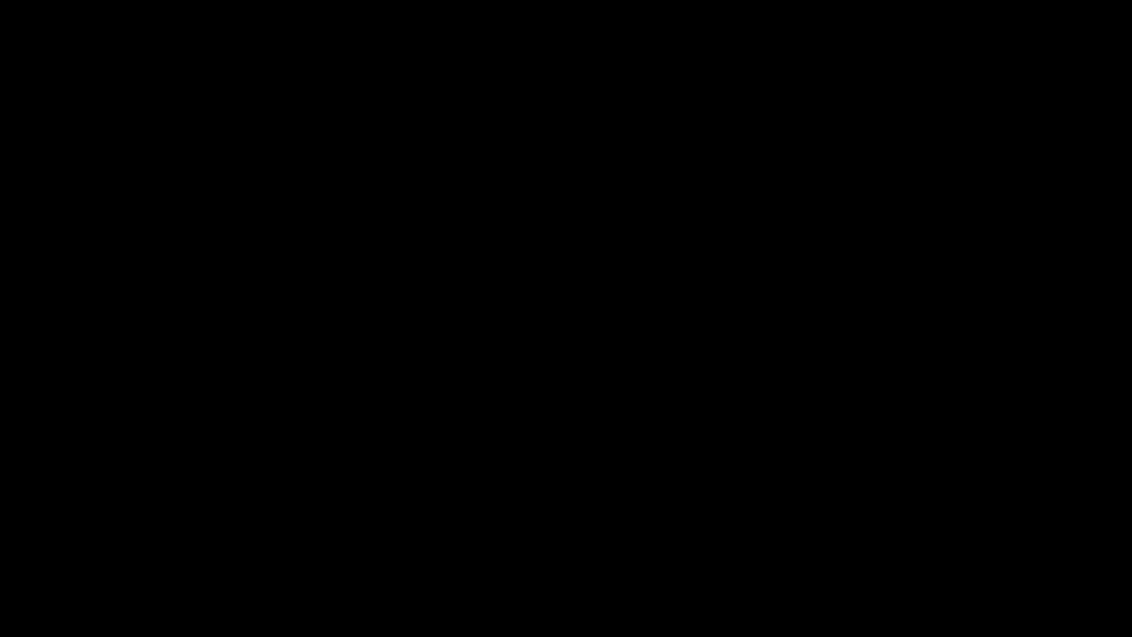